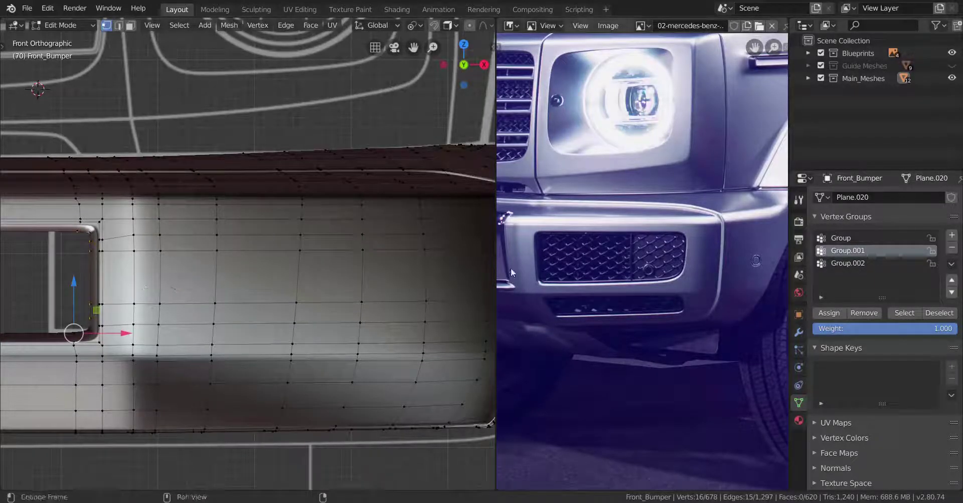
Edge-slide the vertical edge loop just outside the bumper's central opening slightly toward the bumper's outer end, with even spacing
middle_click_drag(511, 272, 620, 267)
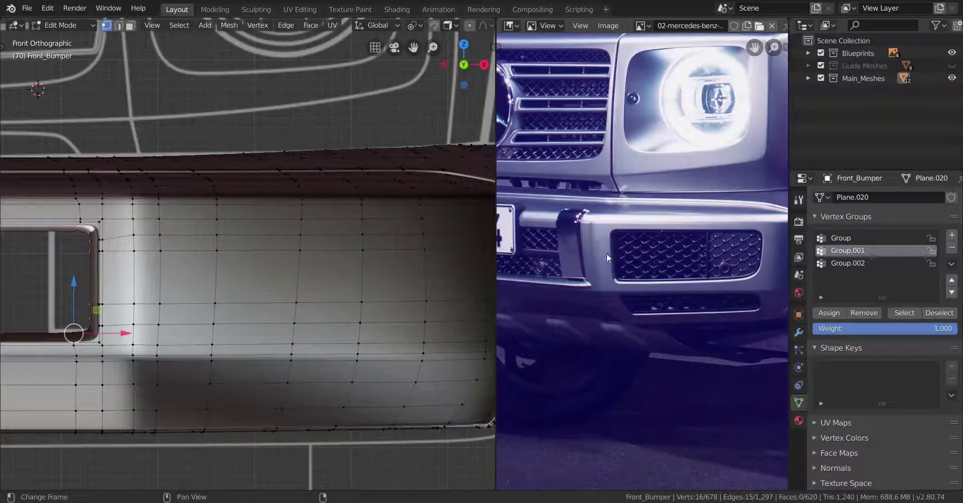
middle_click_drag(321, 286, 250, 300)
scroll(216, 301, "down", 4)
middle_click_drag(171, 306, 236, 346)
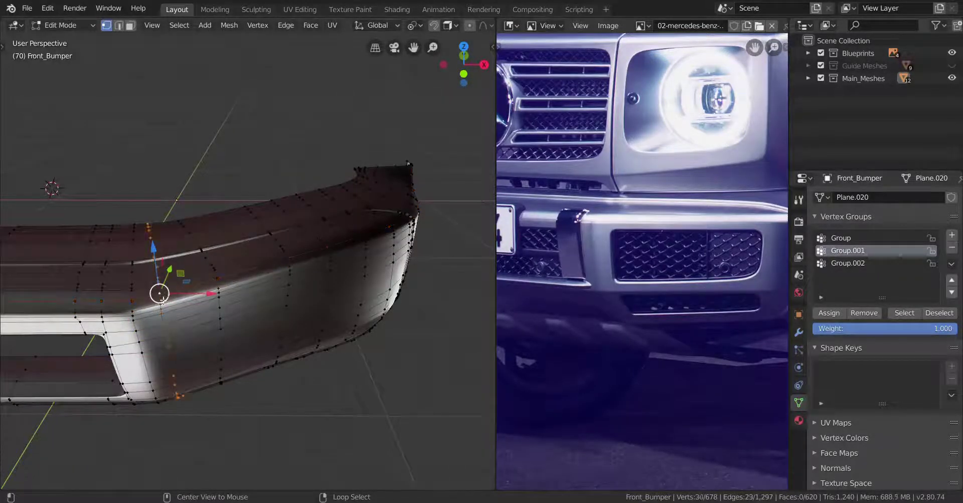
key("g")
key("g")
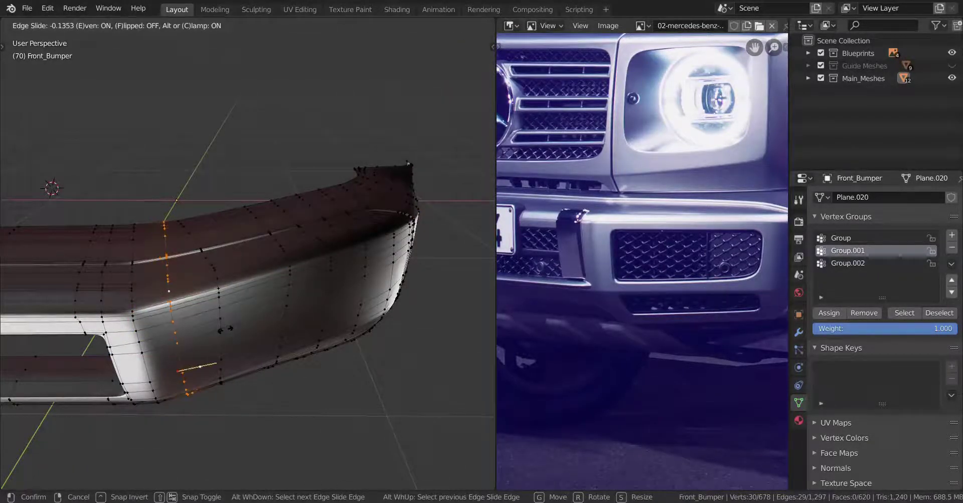
left_click(192, 327)
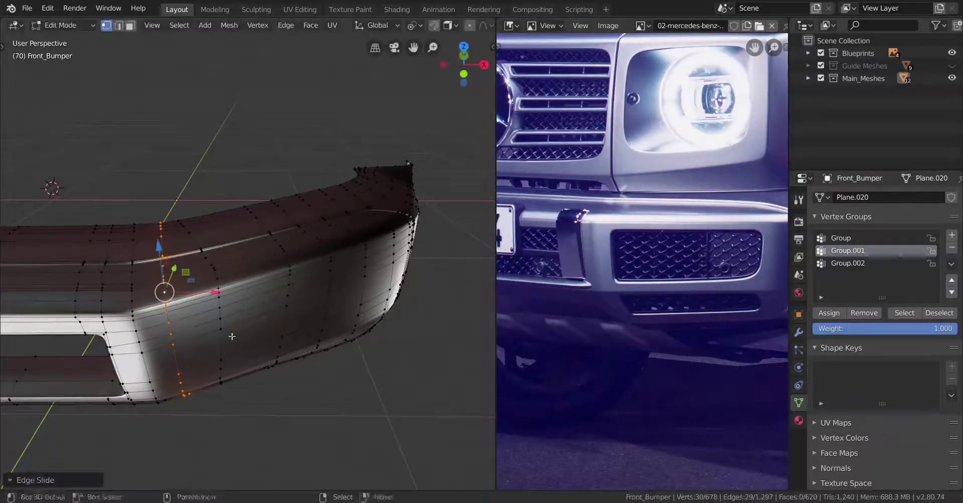
key("ctrl+z")
key("ctrl+shift+z")
Select the three-by-three block of faces on the bumper's outer front section and delete its vertices to create a side opening
middle_click_drag(266, 348, 367, 338)
scroll(367, 339, "up", 1)
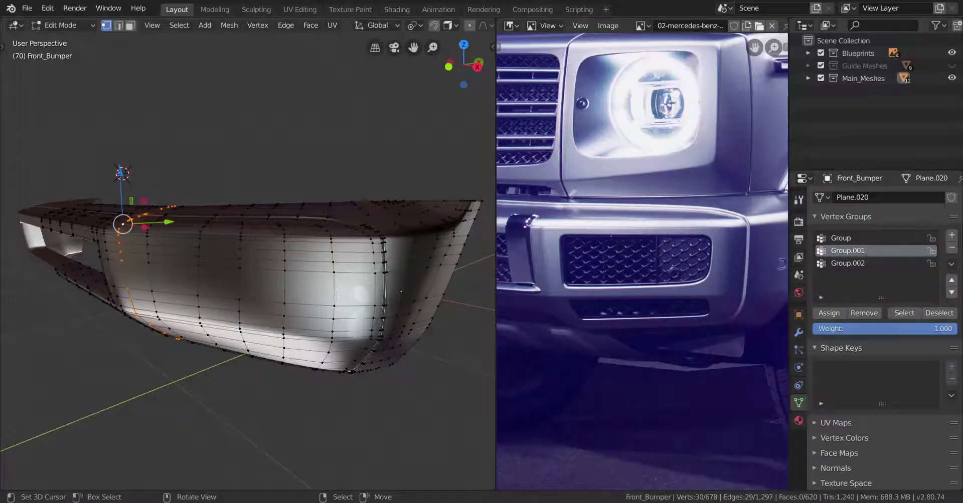
scroll(355, 302, "up", 2)
middle_click_drag(400, 315, 283, 320)
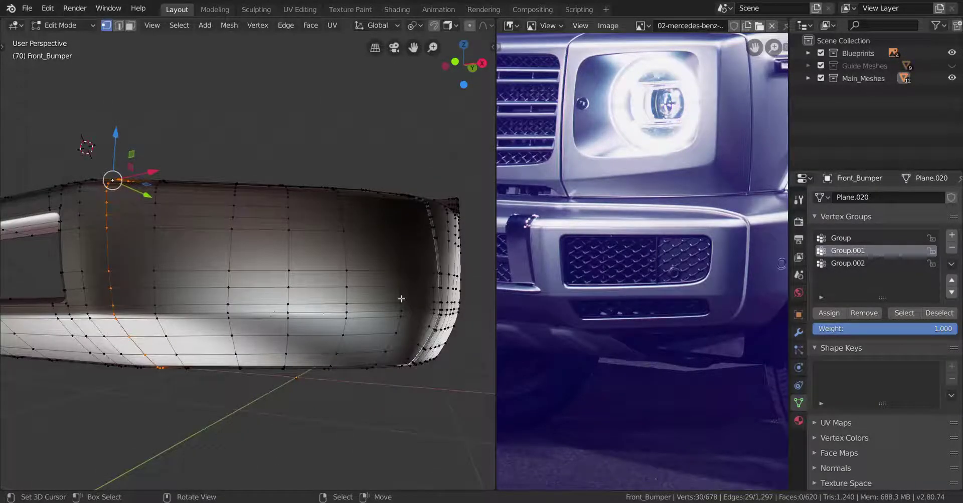
middle_click_drag(394, 299, 371, 306)
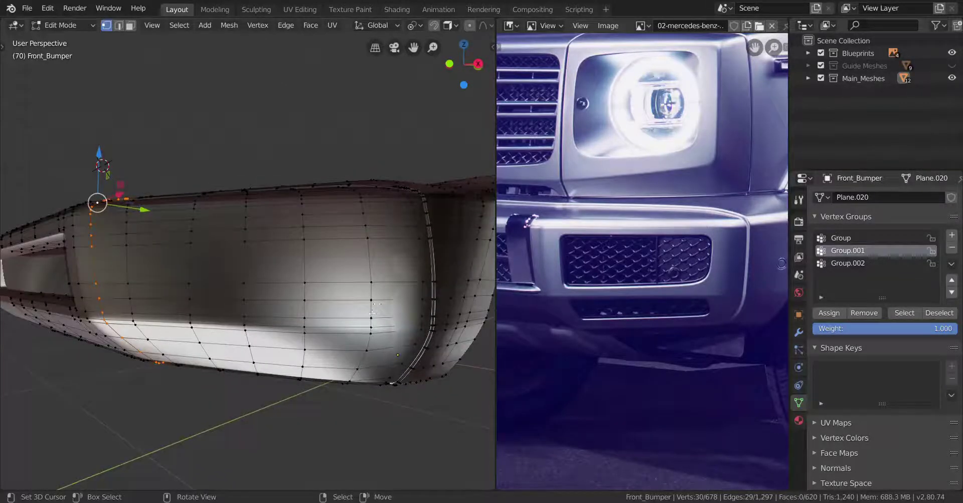
middle_click_drag(341, 304, 241, 341)
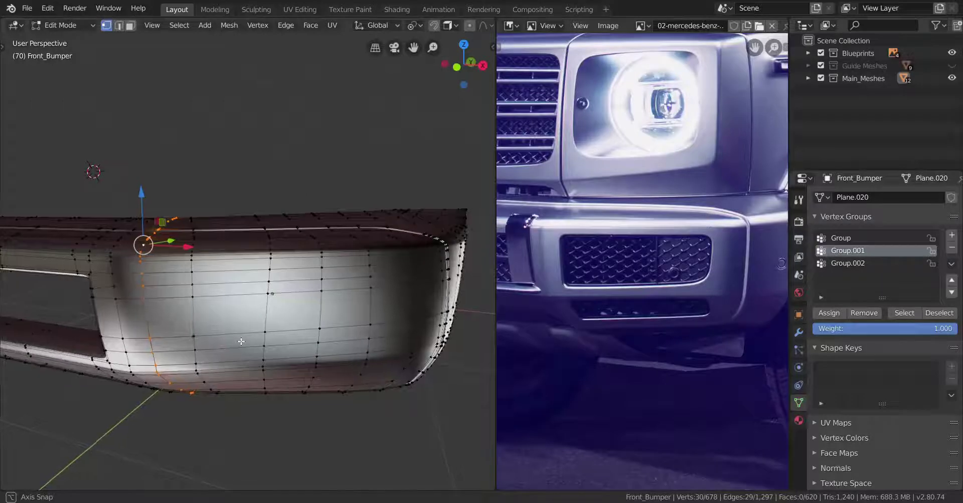
left_click(192, 287)
middle_click_drag(193, 287, 254, 319)
right_click(357, 336, "ctrl+shift")
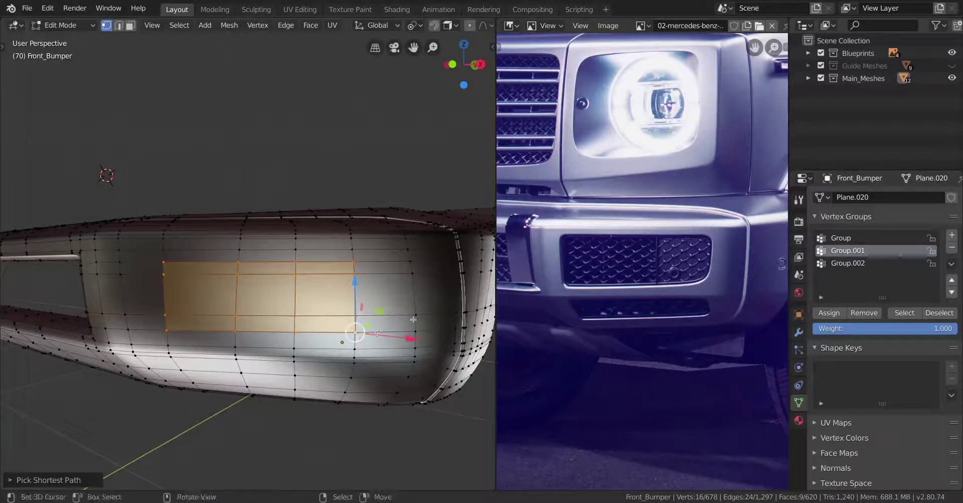
key("x")
left_click(377, 320)
Examine the shape of the new side opening in Object Mode and Edit Mode
mouse_move(328, 338)
middle_mouse_down()
mouse_move(317, 344)
mouse_move(347, 348)
mouse_move(274, 343)
mouse_move(275, 330)
mouse_move(311, 341)
mouse_move(281, 341)
mouse_move(321, 345)
middle_mouse_up()
scroll(315, 344, "down", 2)
key("Tab")
key("Tab")
scroll(310, 346, "up", 3)
key("Tab")
scroll(290, 339, "down", 2)
key("Tab")
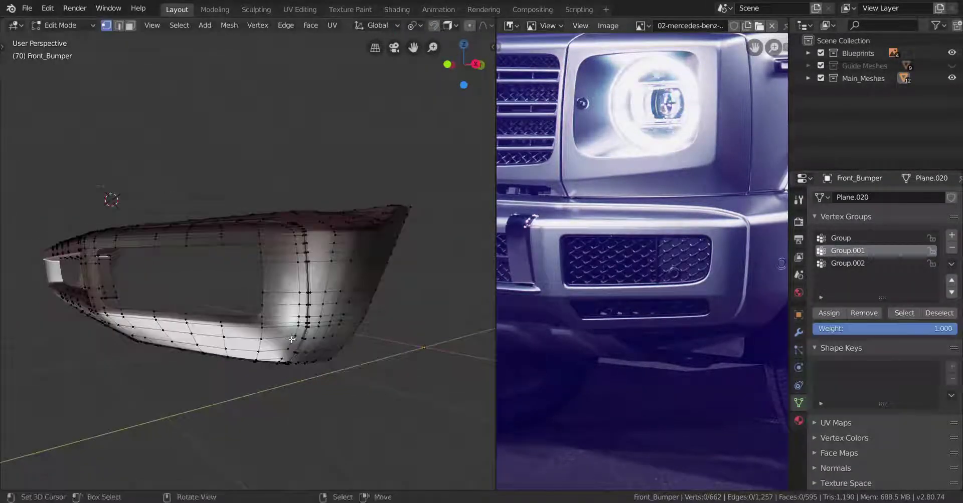
Dissolve the horizontal run of edges between the side opening's lower outer corner and the bumper's outer end
scroll(325, 345, "up", 5)
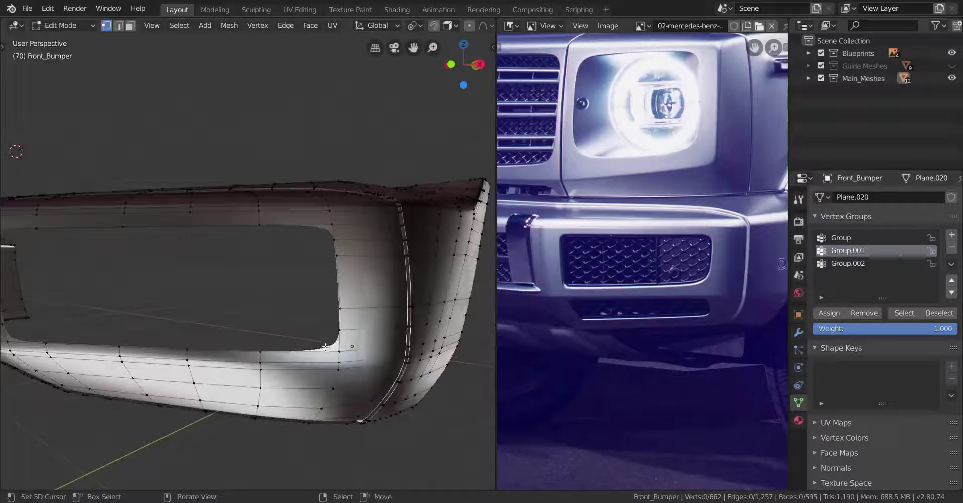
middle_click_drag(339, 349, 342, 347)
key("x")
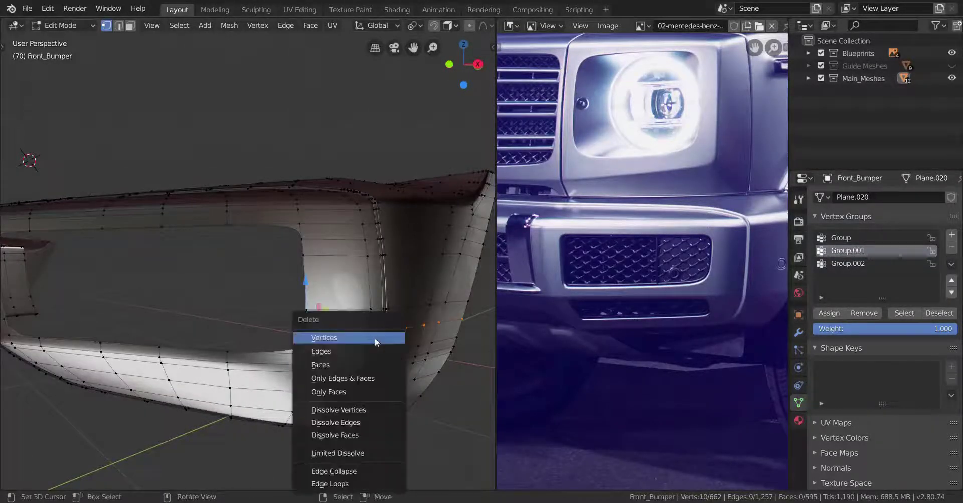
left_click(352, 423)
middle_click_drag(352, 423, 371, 371)
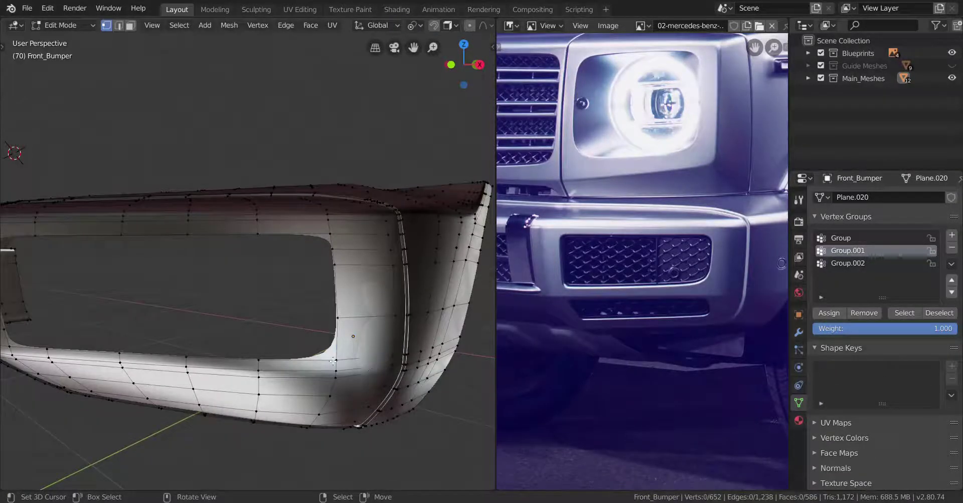
Vertex-slide the side opening's lower outer corner vertex along its connected edges to round the corner
right_click(333, 361)
key("g")
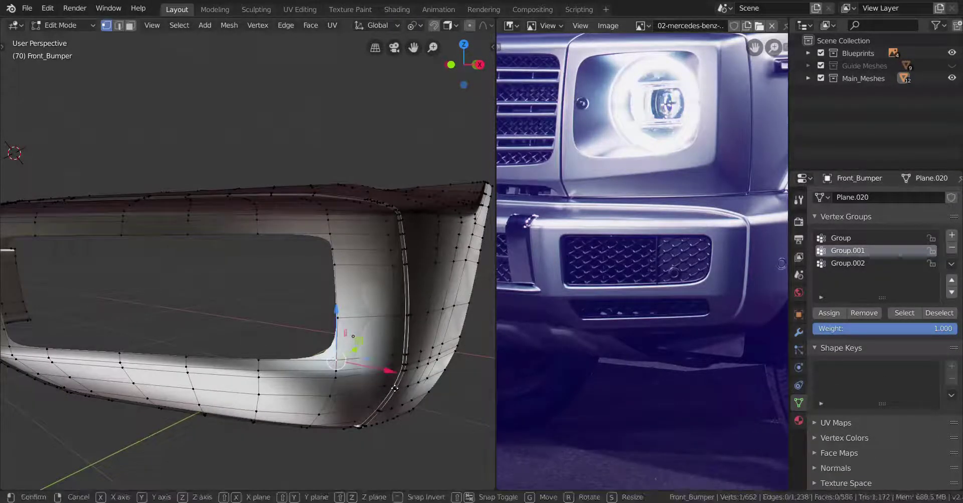
key("g")
left_click(374, 383)
key("g")
key("g")
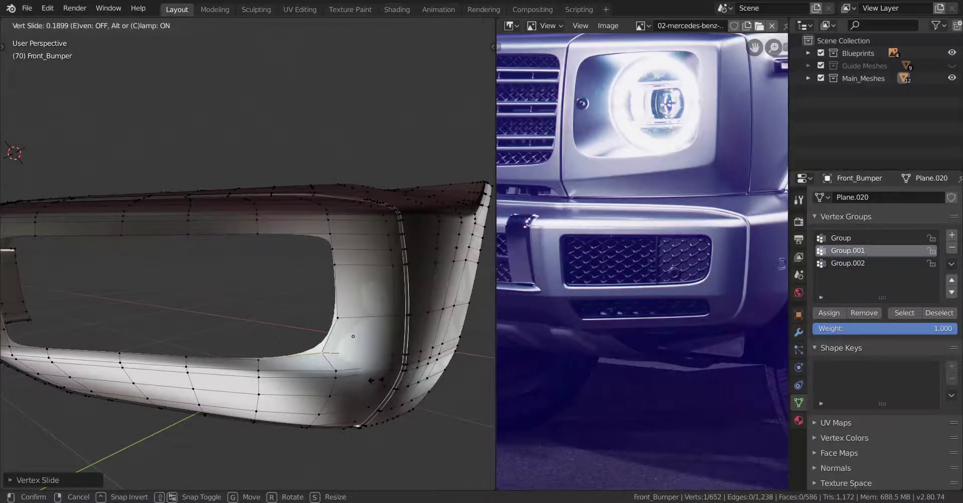
left_click(335, 387)
key("Tab")
middle_click_drag(336, 388, 378, 380)
key("Tab")
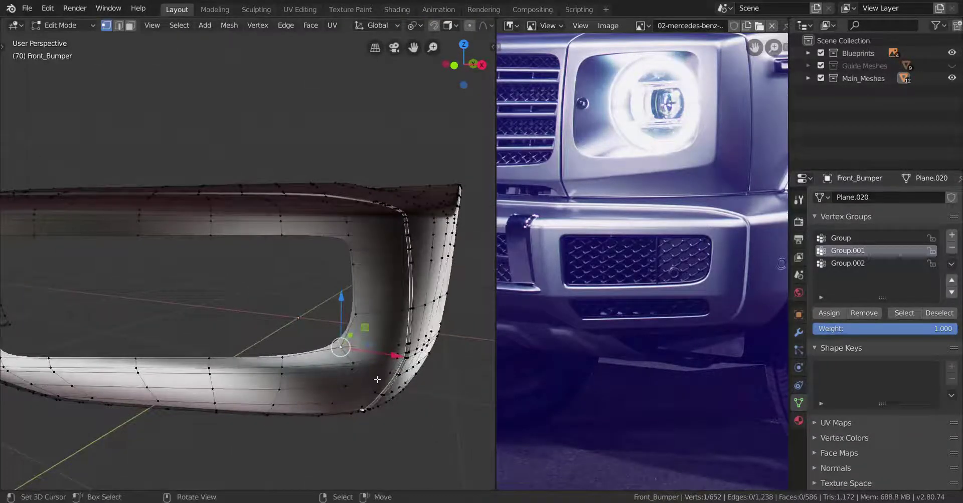
Fine-tune the lower outer corner vertex with two more small vertex slides and check the smoothed corner in Object Mode
key("g")
key("g")
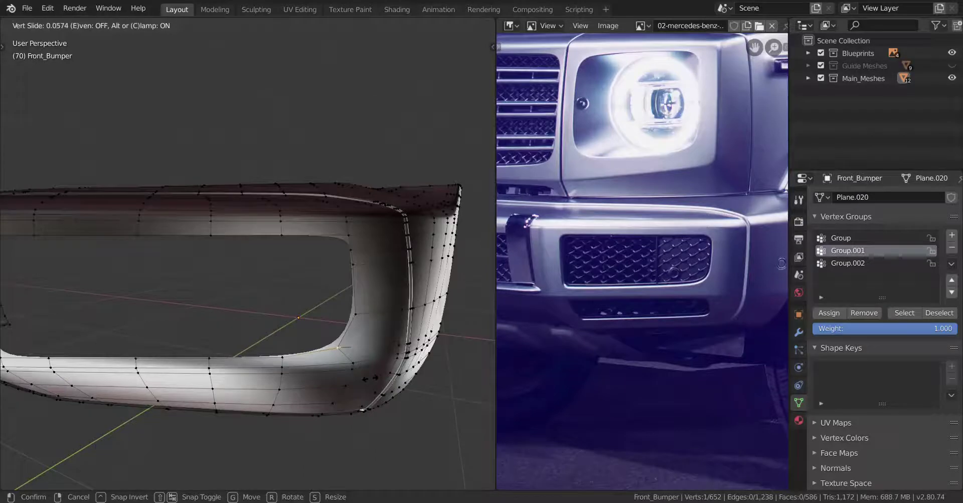
left_click(370, 379)
key("g")
key("g")
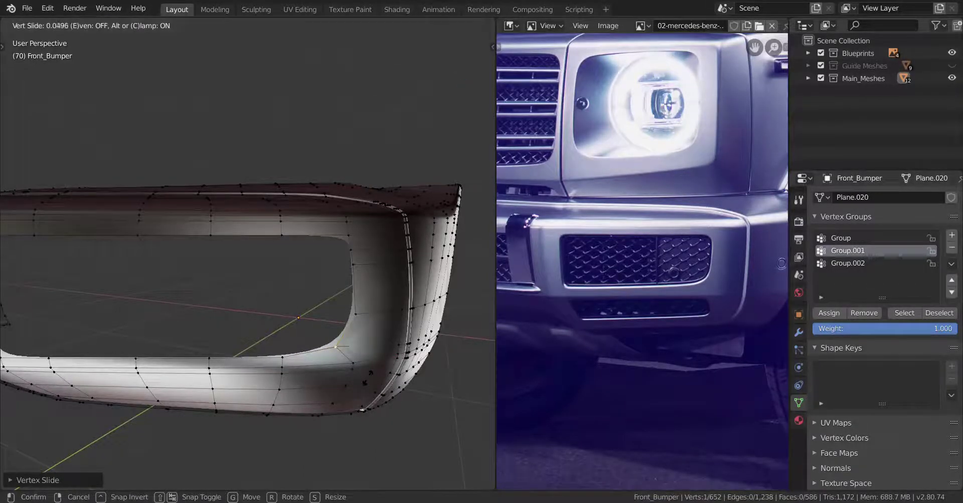
left_click(362, 378)
key("Tab")
scroll(359, 379, "down", 3)
mouse_move(354, 377)
middle_mouse_down()
mouse_move(291, 364)
mouse_move(251, 371)
mouse_move(297, 369)
mouse_move(292, 377)
mouse_move(329, 415)
mouse_move(345, 375)
middle_mouse_up()
key("Tab")
Select the vertical edge loop above the side opening nearest its inner upper corner and edge-slide it toward that corner with even spacing
key("a")
scroll(297, 372, "up", 1)
key("alt+a")
scroll(333, 370, "up", 5)
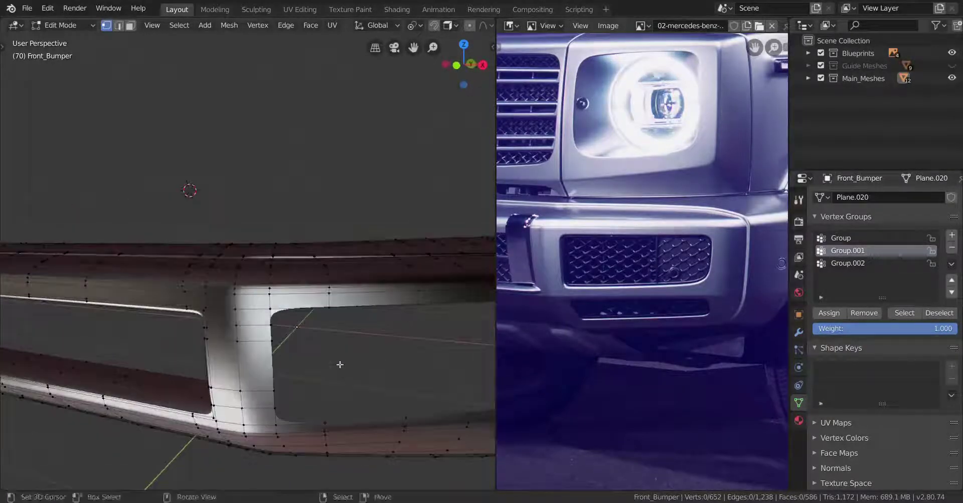
middle_click_drag(338, 306, 337, 327)
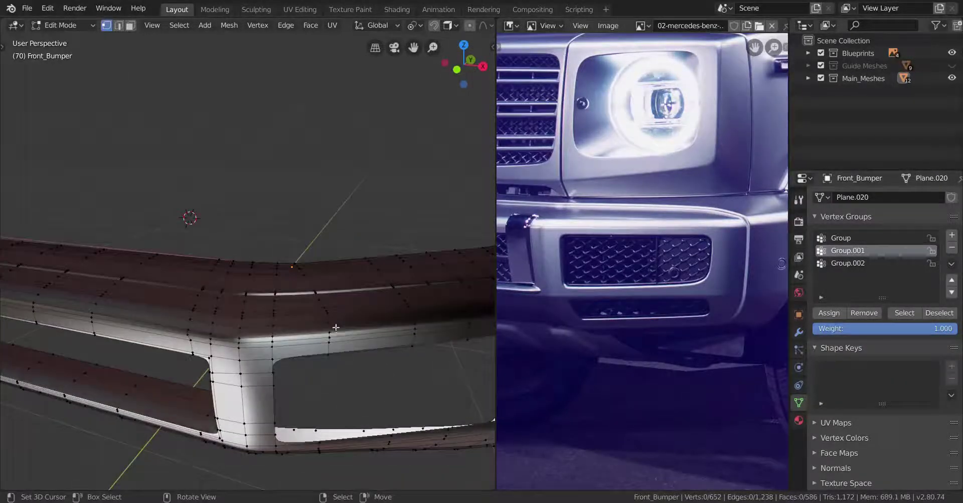
right_click(332, 324)
right_click(332, 355, "ctrl")
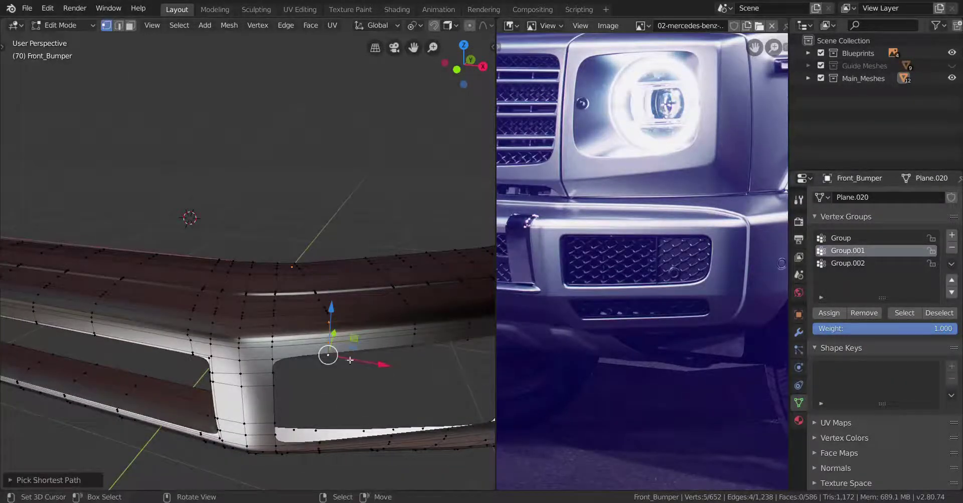
right_click(324, 301, "alt")
right_click(334, 314, "alt+shift")
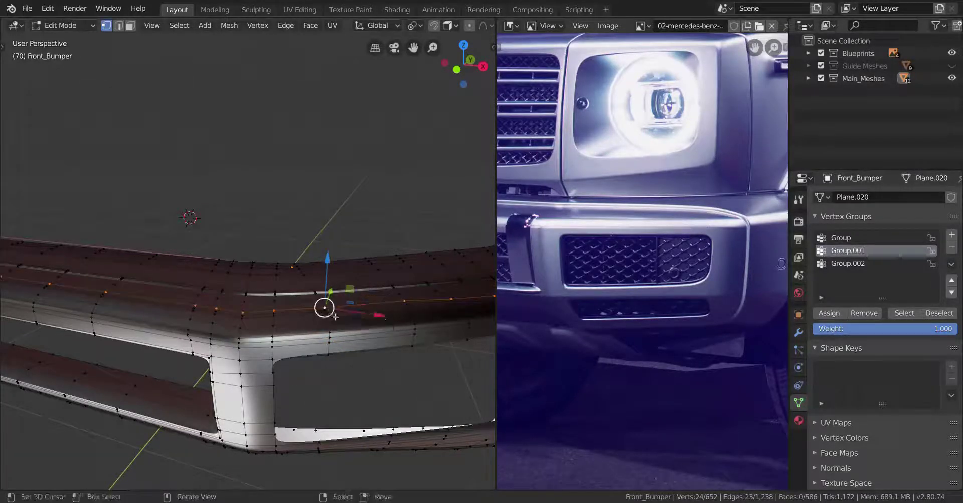
right_click(326, 311, "alt")
key("g")
key("g")
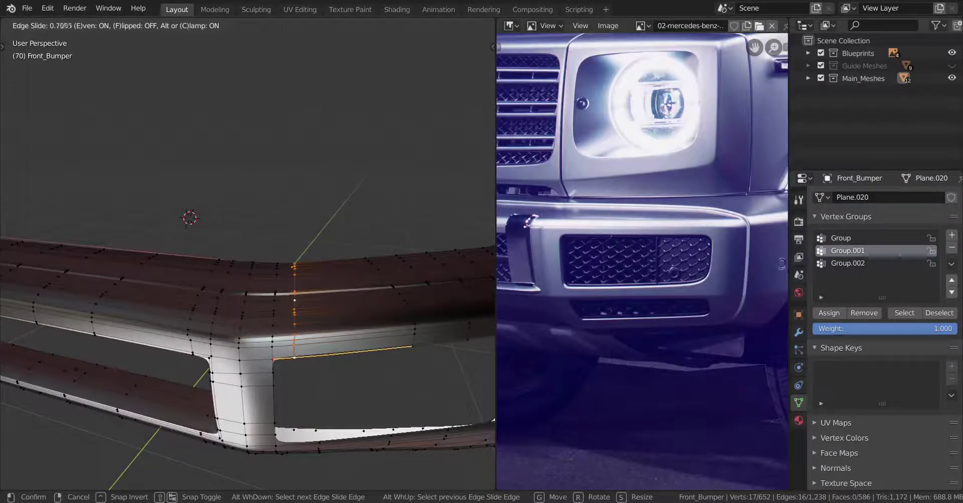
left_click(341, 368)
Add a centred loop cut in the widened gap above the side opening, just outward of the moved loop
key("ctrl+r")
left_click(390, 347)
left_click(390, 347)
middle_click_drag(321, 346, 303, 337)
Edge-slide the edge loop below the side opening evenly toward its inner lower corner and add a loop cut in the widened gap
left_click(319, 398, "alt")
middle_click_drag(319, 398, 331, 395)
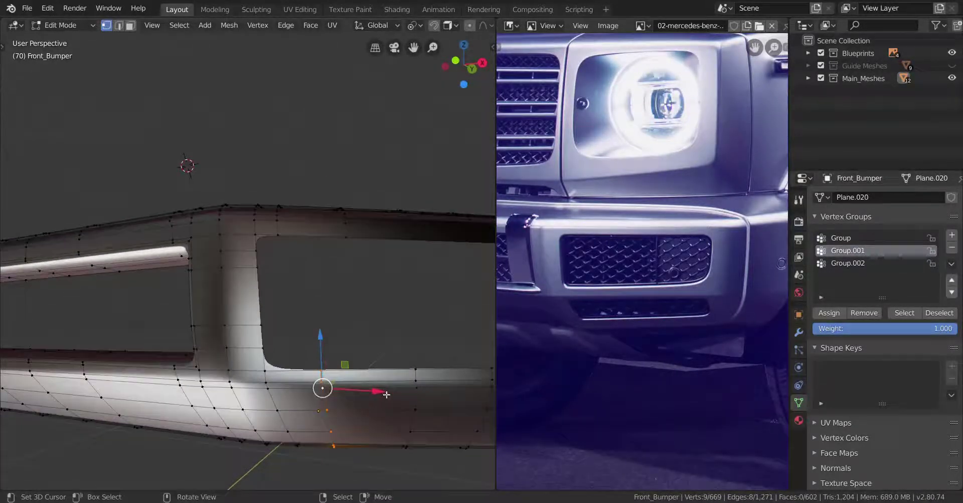
key("g")
key("g")
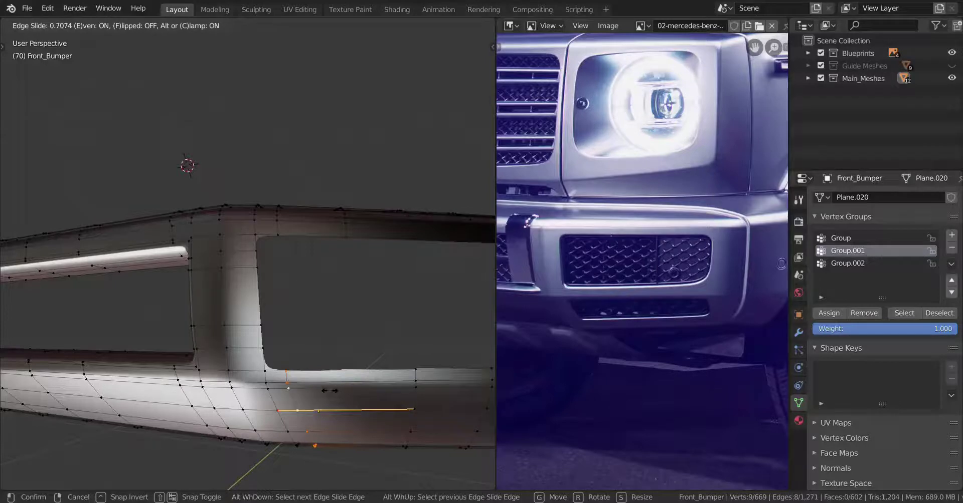
left_click(333, 394)
key("Tab")
middle_click_drag(370, 395, 245, 363)
key("Tab")
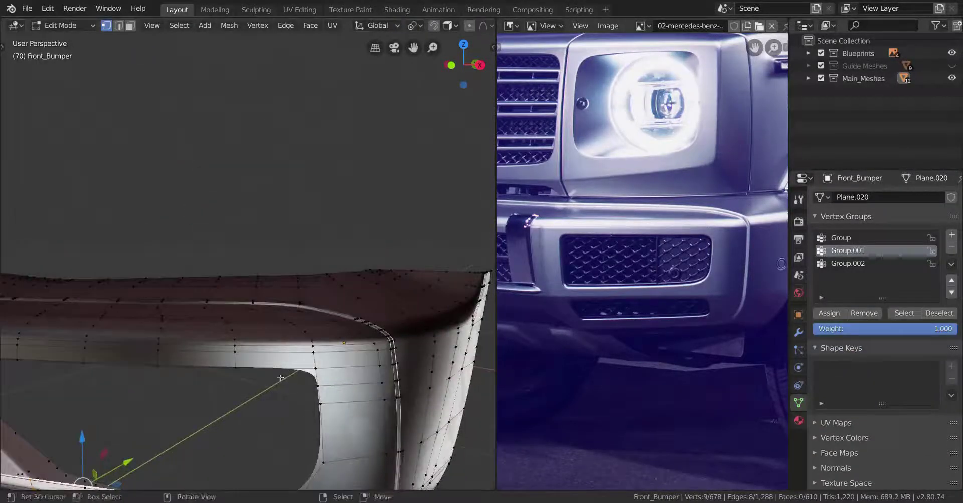
Edge-slide the loop above the opening evenly toward its outer upper corner, then add a loop cut in the gap behind it
left_click(234, 351, "alt+shift")
key("g")
key("g")
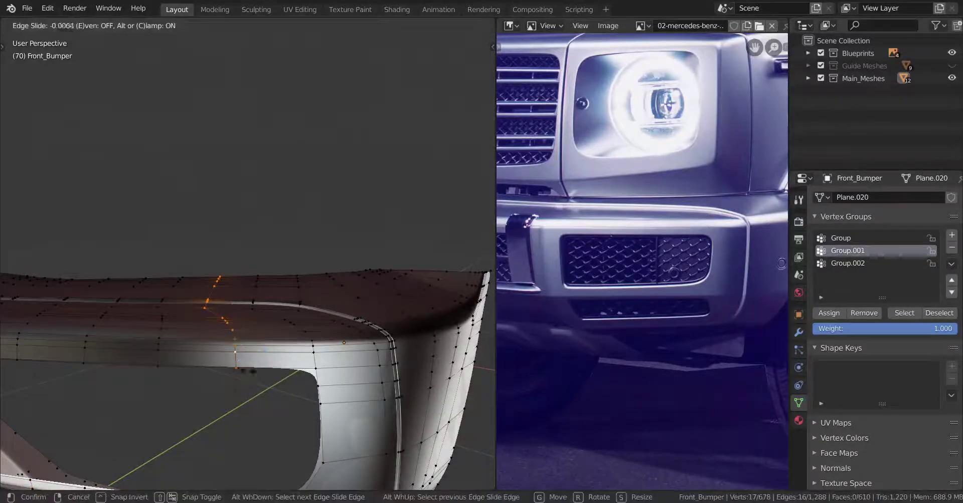
key("e")
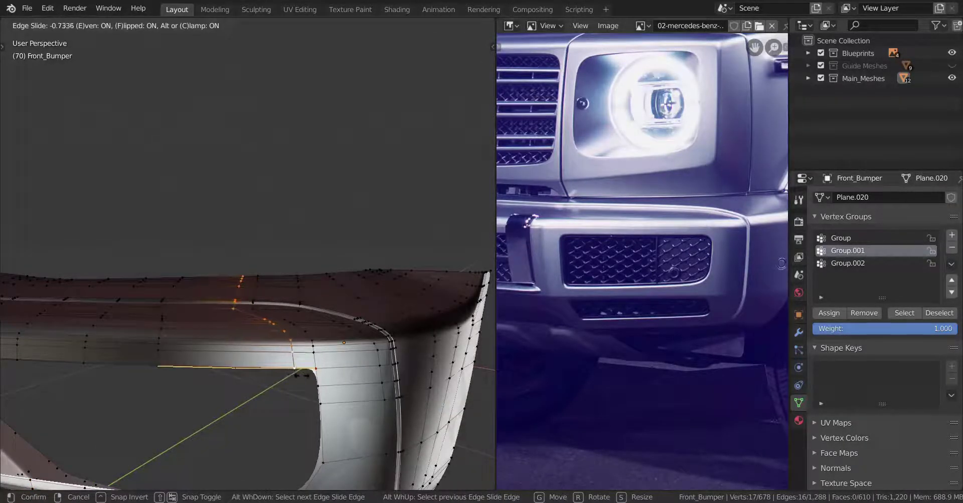
left_click(290, 380)
scroll(213, 374, "down", 5)
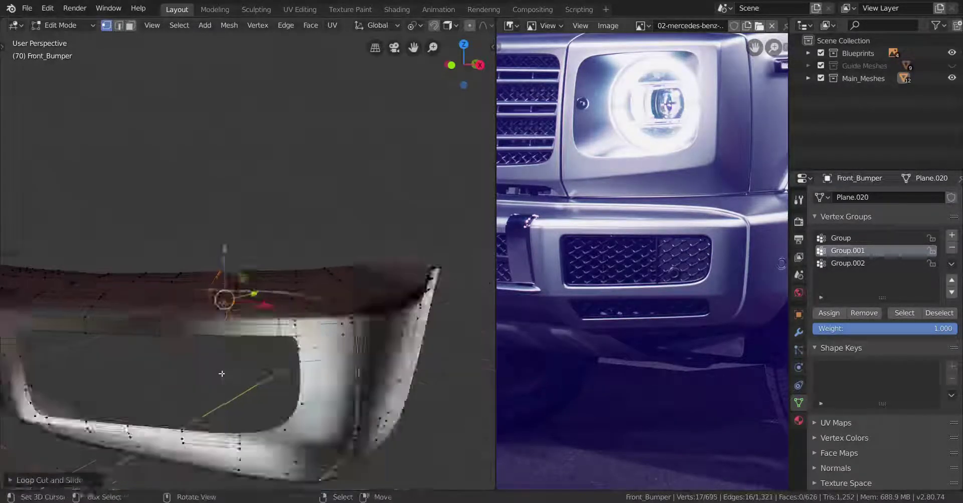
key("Tab")
middle_click_drag(256, 381, 416, 363)
scroll(330, 362, "up", 3)
key("Tab")
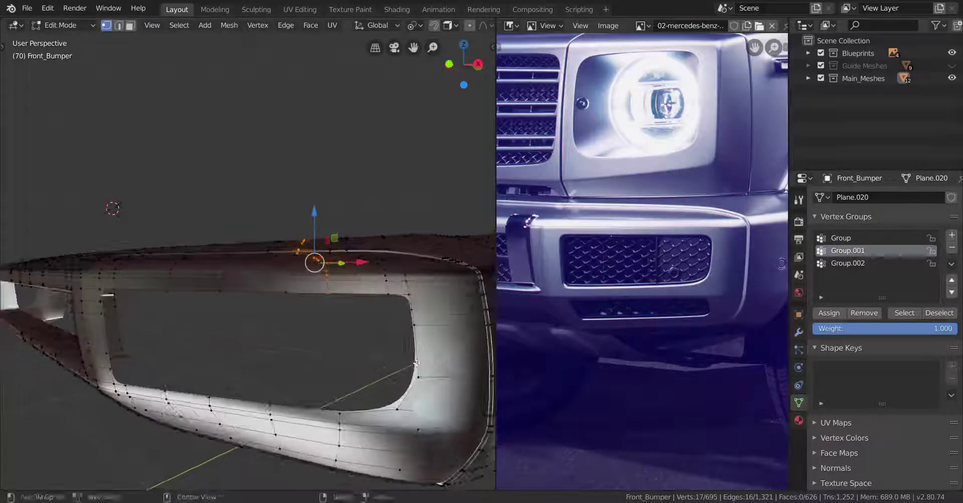
Select the side opening's border loop, compare it with the front blueprint, and fill it with a single face
left_click(416, 363, "alt")
key("KP_1")
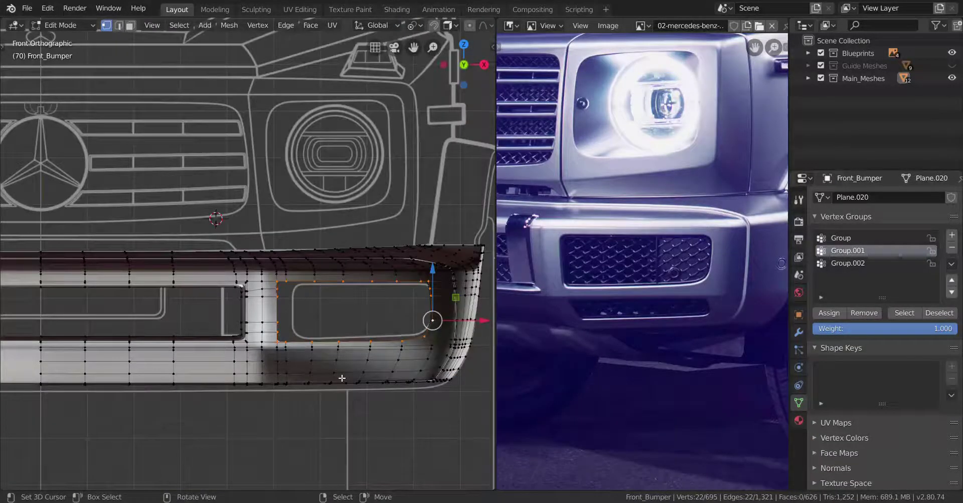
scroll(341, 379, "up", 2)
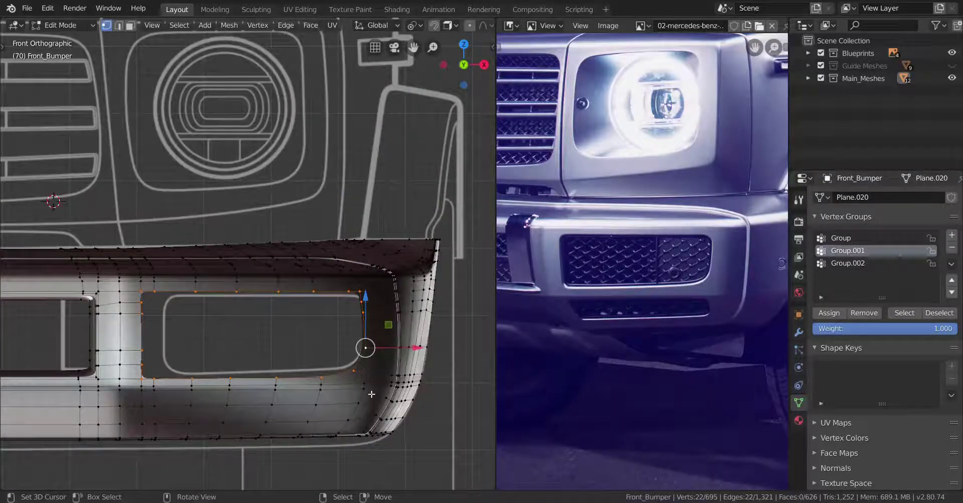
mouse_move(370, 395)
middle_mouse_down()
mouse_move(239, 410)
mouse_move(339, 402)
mouse_move(359, 381)
mouse_move(311, 386)
mouse_move(335, 360)
mouse_move(338, 388)
mouse_move(353, 388)
middle_mouse_up()
key("Tab")
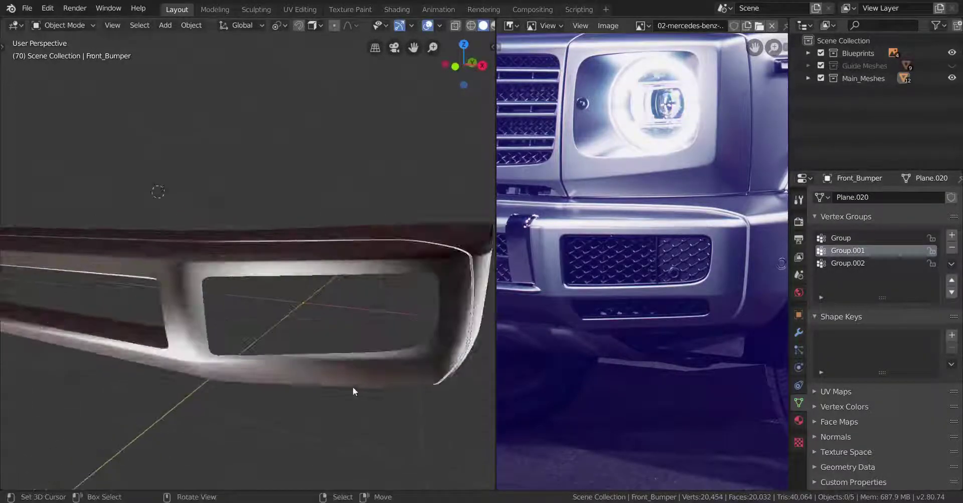
key("KP_1")
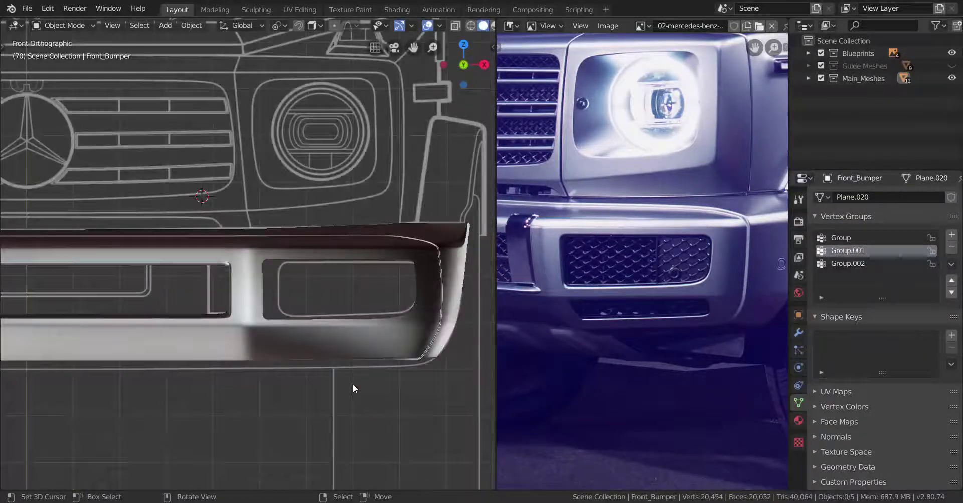
key("Tab")
scroll(246, 370, "up", 3)
middle_click_drag(246, 370, 223, 369, "shift")
key("f")
scroll(339, 386, "up", 2)
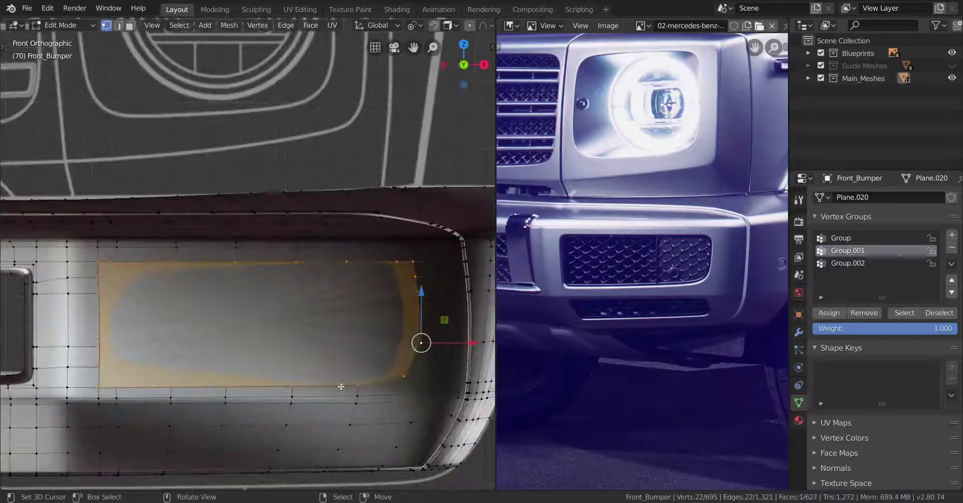
Inset the face filling the side opening slightly toward the blueprint outline, then delete the inner face to reopen the hole
key("z")
middle_click_drag(399, 402, 380, 403, "shift")
key("i")
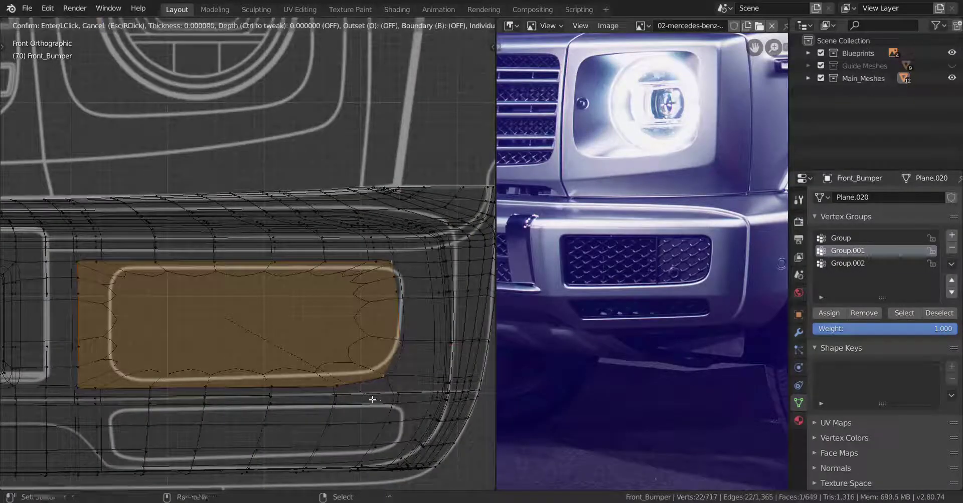
left_click(326, 361)
key("x")
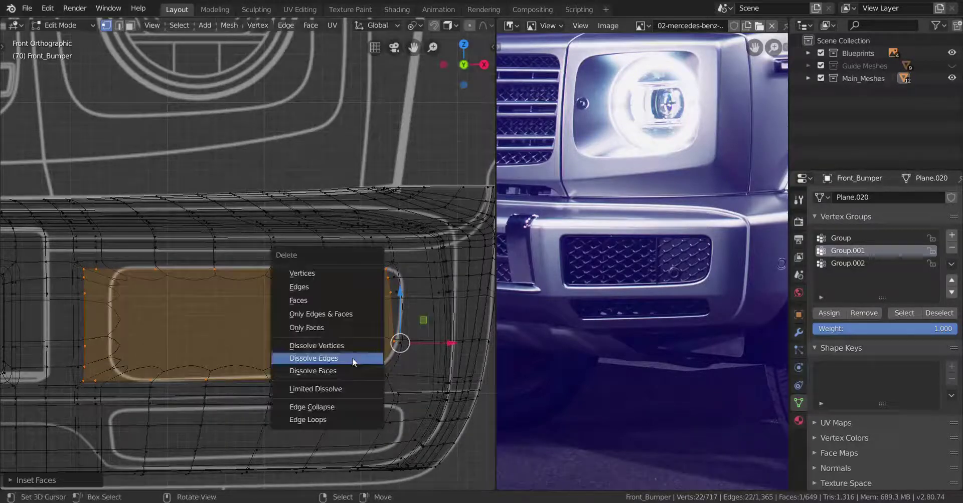
left_click(311, 319)
key("shift+z")
Extrude the side opening's border loop about 0.013 m into the bumper along Y
mouse_move(404, 346)
middle_mouse_down()
mouse_move(378, 386)
mouse_move(310, 391)
middle_mouse_up()
scroll(309, 391, "down", 3)
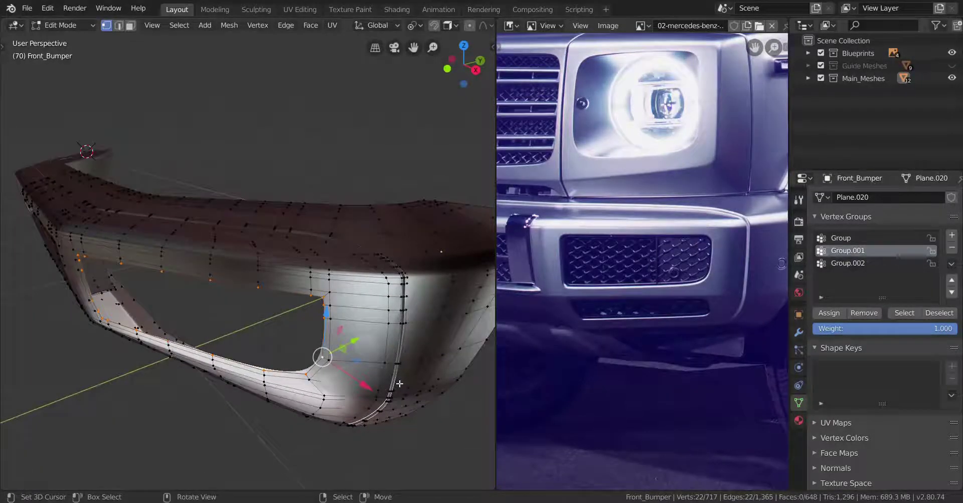
middle_click_drag(399, 384, 416, 387)
middle_click_drag(264, 346, 317, 367)
scroll(323, 349, "up", 2)
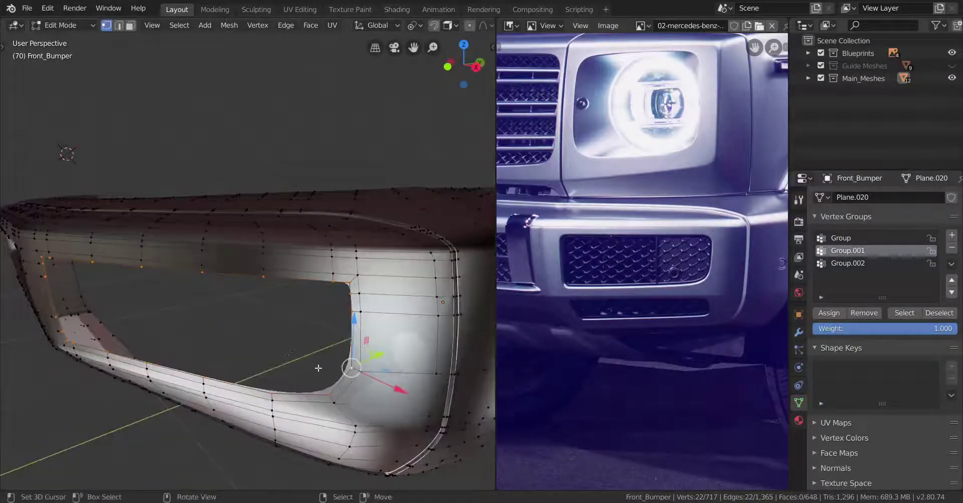
key("g")
key("y")
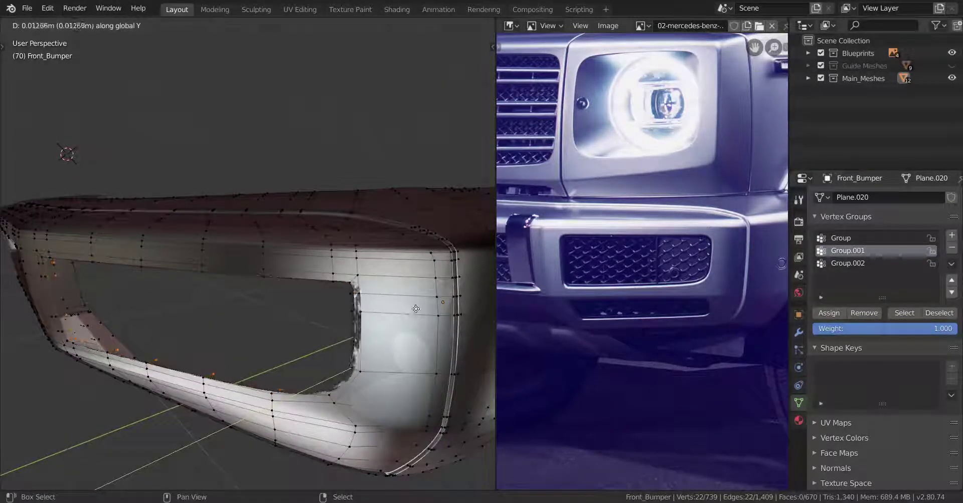
left_click(416, 309)
middle_click_drag(312, 376, 317, 382)
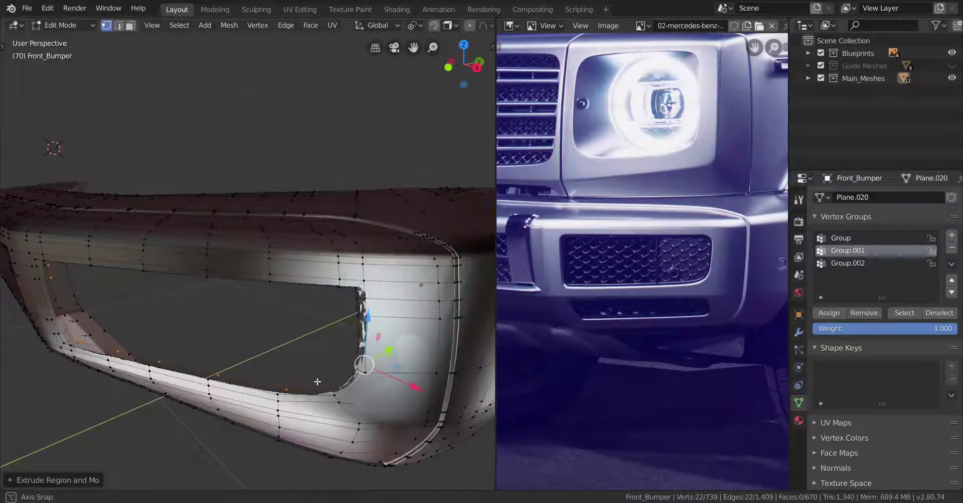
Extrude the side opening's border two more times along Y to deepen its inner walls
key("e")
key("y")
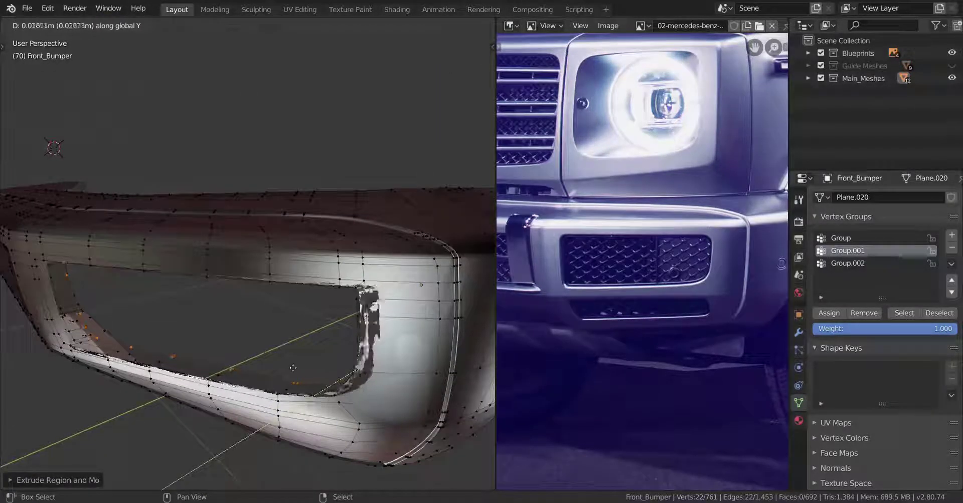
left_click(269, 368)
key("e")
key("y")
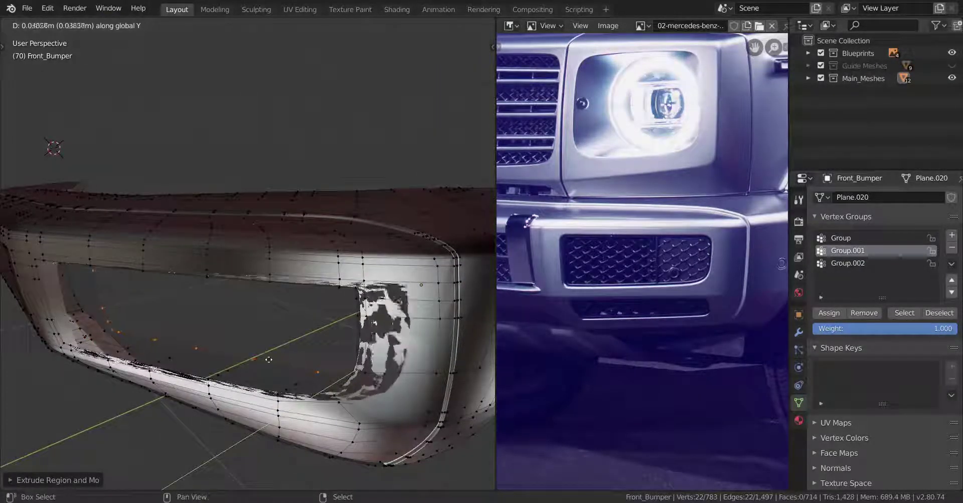
left_click(280, 367)
middle_click_drag(279, 367, 292, 365)
Grow the selection over the extruded inner walls and remove them from the vertex groups Group.002 and Group.001
key("ctrl+KP_Add")
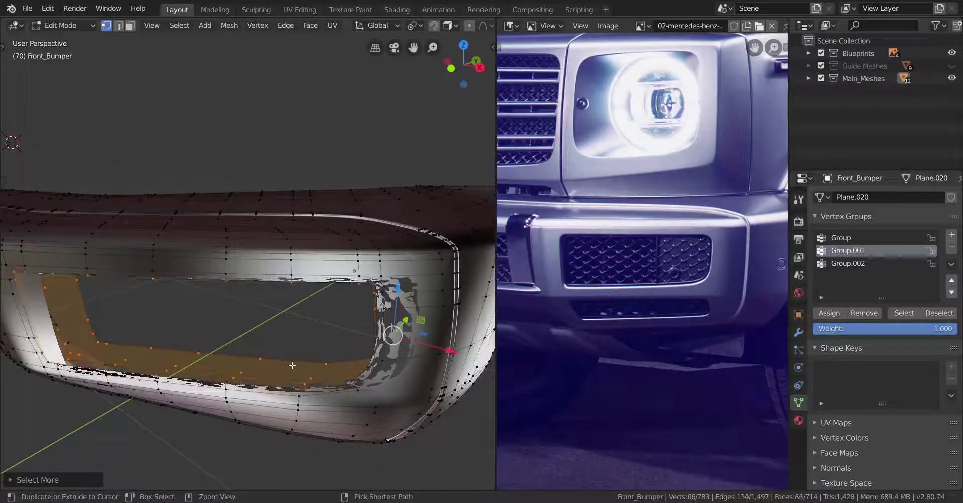
key("KP_Decimal")
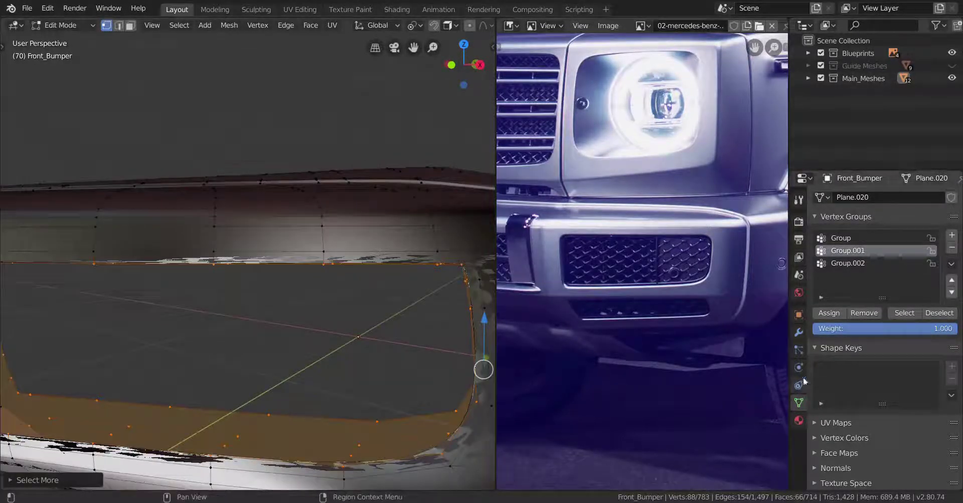
left_click(864, 265)
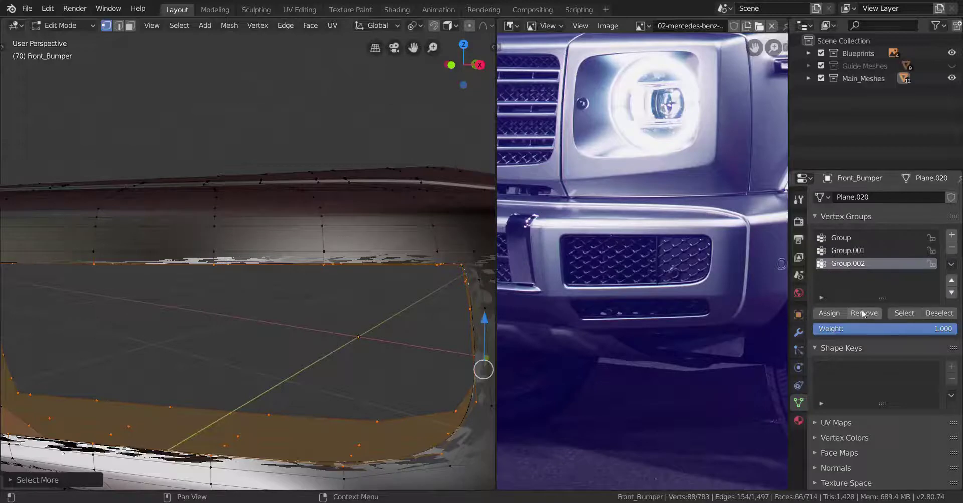
middle_click_drag(372, 385, 374, 391)
scroll(373, 391, "down", 3)
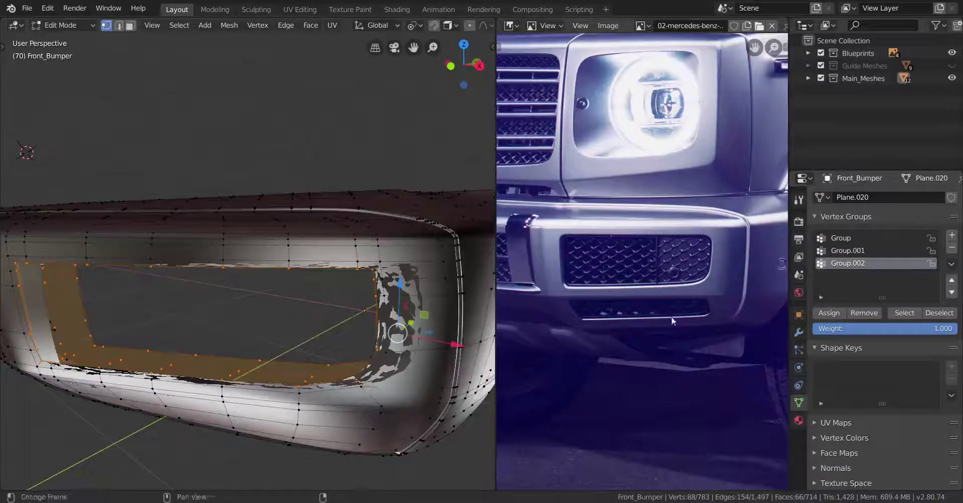
left_click(848, 251)
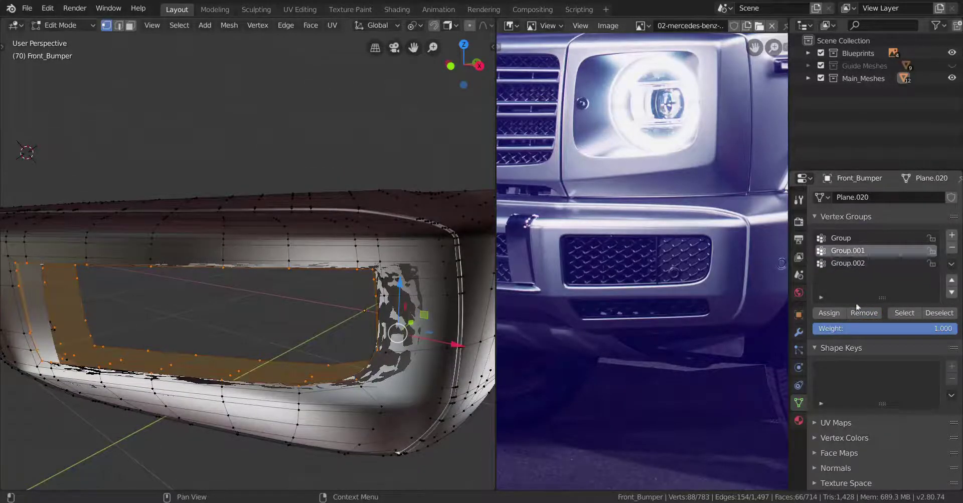
left_click(855, 314)
Add a loop cut around the side opening's rim and assign it to Group.001 with weight 1.000
middle_click_drag(381, 391, 340, 370)
key("Tab")
key("Tab")
scroll(373, 390, "up", 3)
key("ctrl+r")
left_click(348, 312)
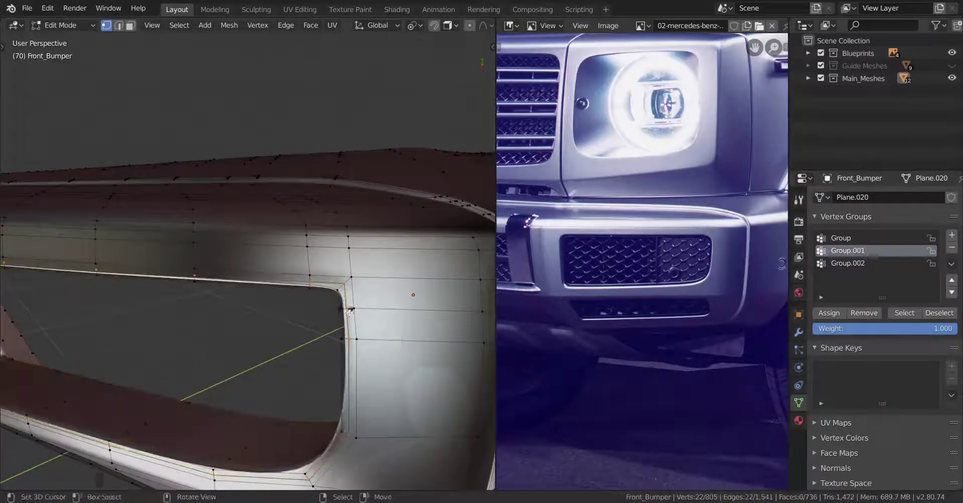
left_click(349, 312)
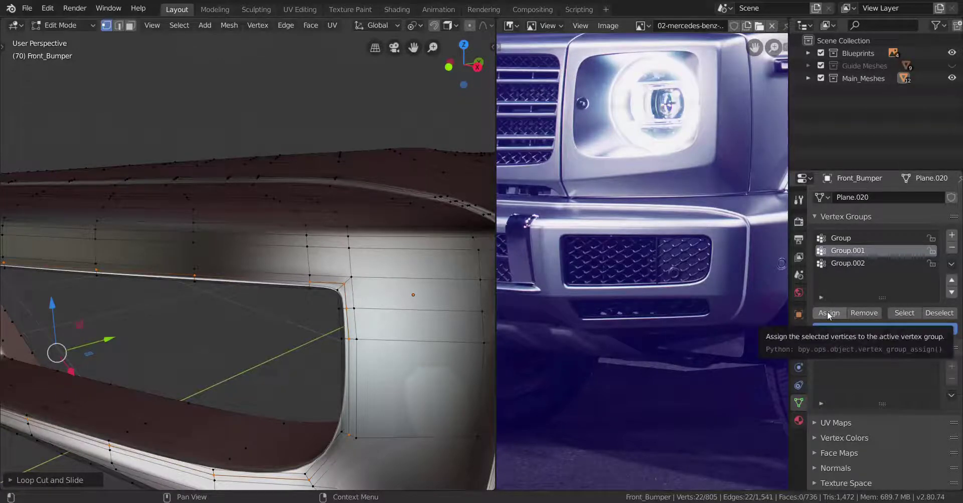
left_click(828, 313)
Edge-slide the loop around the side opening's rim in two passes to refine the rounded edge
key("Tab")
middle_click_drag(442, 376, 460, 366)
middle_click_drag(329, 379, 351, 351, "shift")
key("Tab")
middle_click_drag(290, 331, 272, 319)
key("g")
key("g")
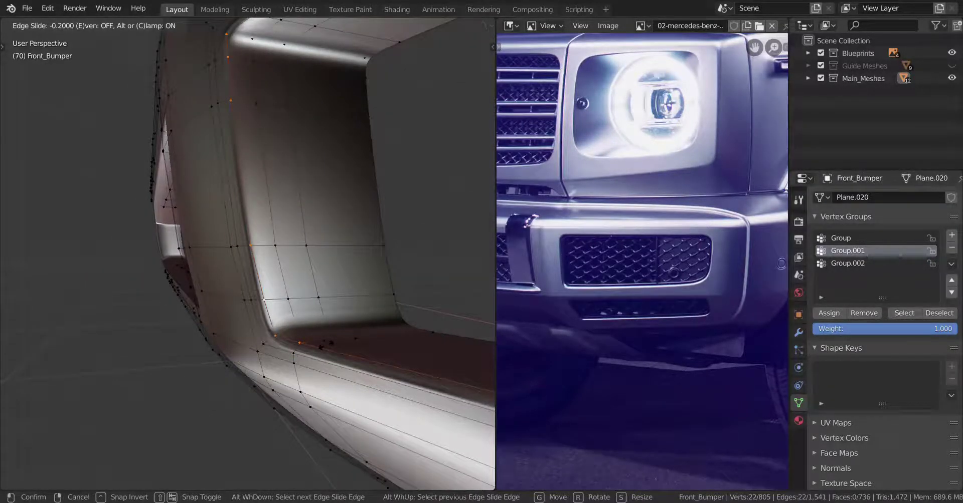
left_click(326, 345)
key("g")
key("g")
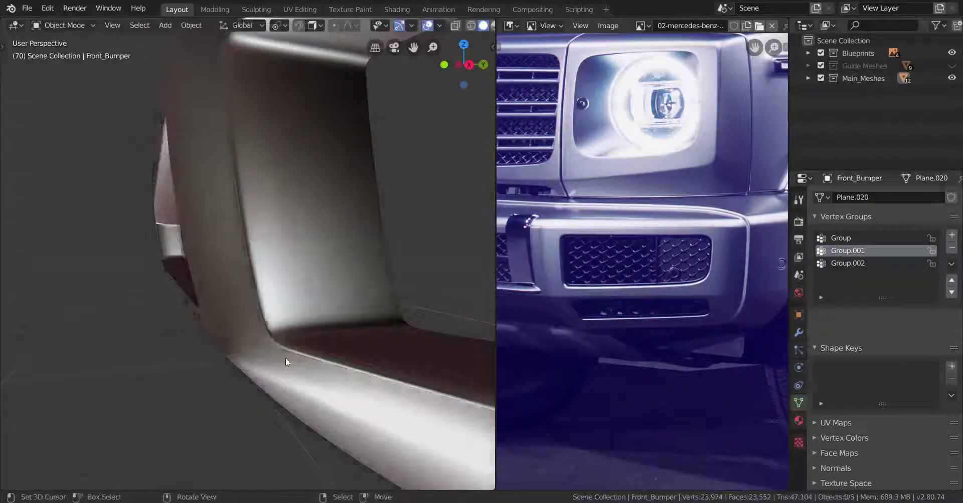
Assign the rim loop to Group.001 with a weight of 0.1 and inspect the smoothed edge
middle_click_drag(285, 357, 537, 369)
key("Tab")
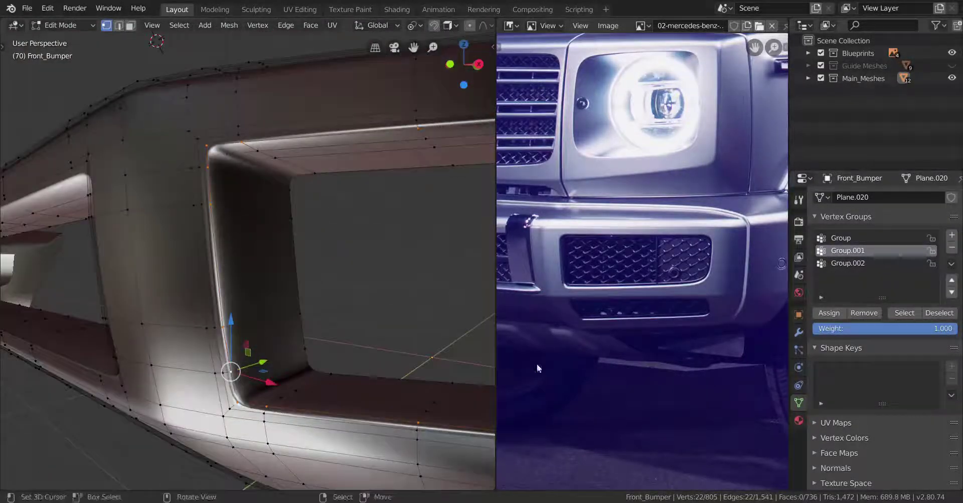
left_click(898, 333)
key("Return")
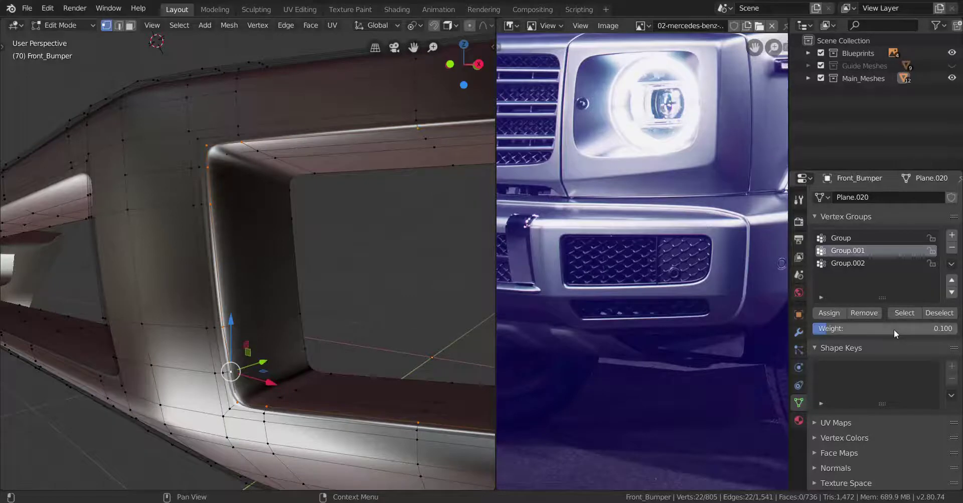
left_click(839, 316)
middle_click_drag(273, 321, 275, 361)
key("Tab")
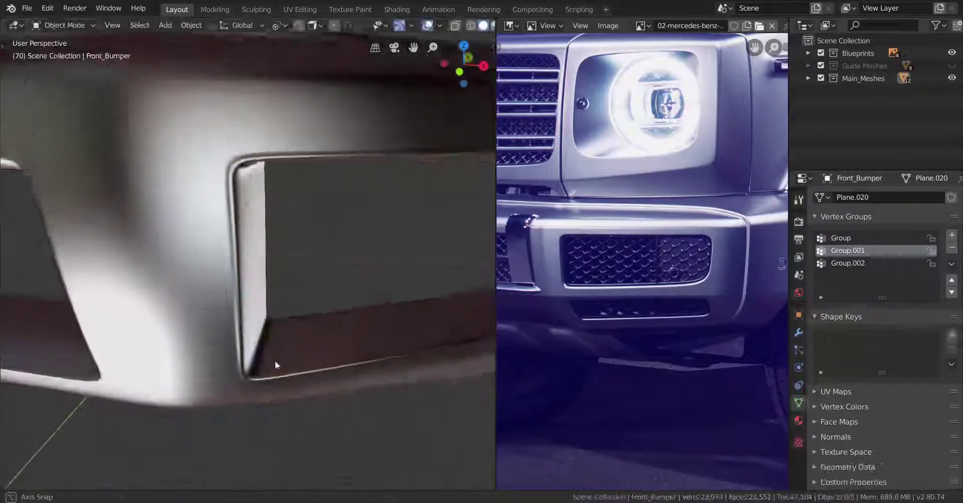
Try weights of 0.5 and 0.7 for the rim loop in Group.001, checking the rounded edge
key("Tab")
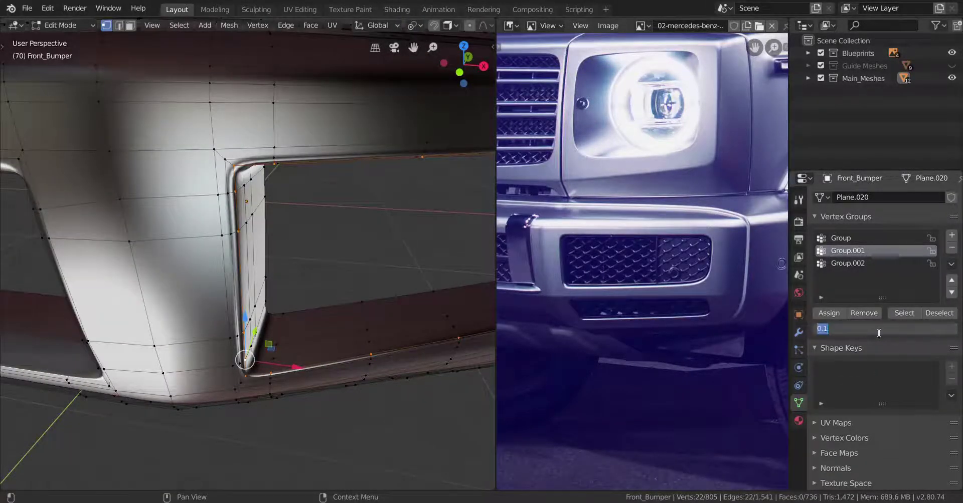
key("Return")
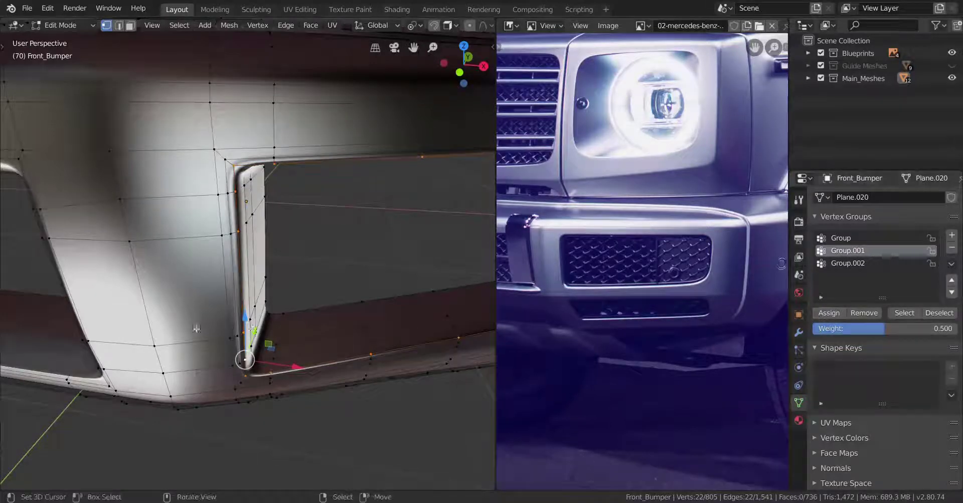
middle_click_drag(201, 306, 192, 322)
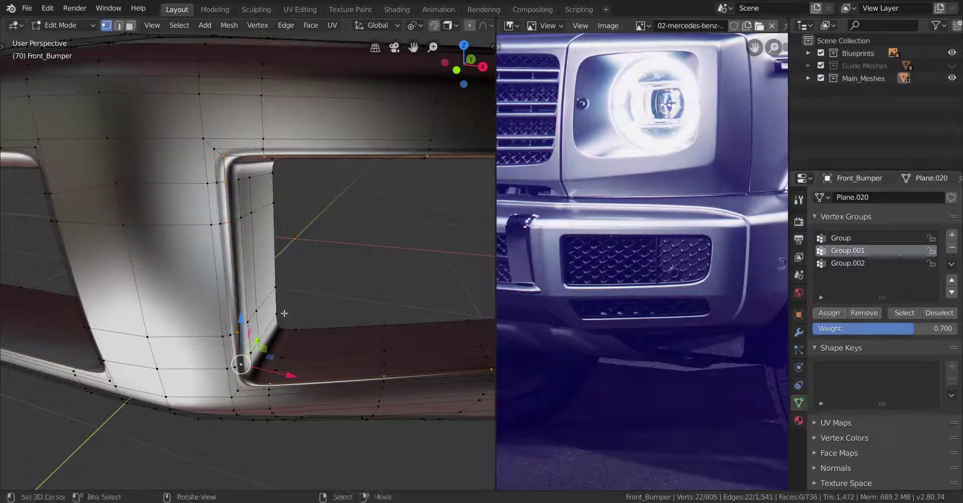
mouse_move(284, 313)
middle_mouse_down()
mouse_move(300, 315)
mouse_move(296, 386)
mouse_move(282, 324)
middle_mouse_up()
key("Tab")
Set the weight back to 1.000 for the rim loop in Group.001 and check the opening's corners
key("Tab")
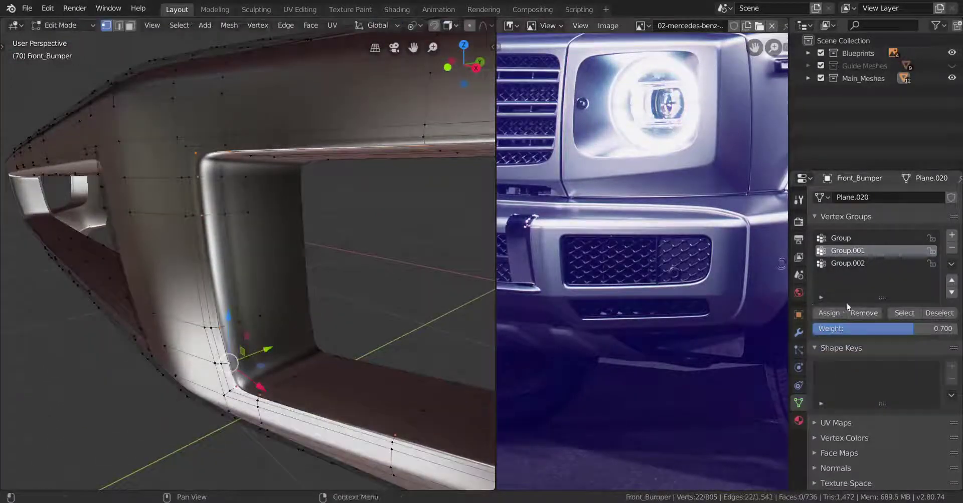
middle_click_drag(351, 342, 384, 345)
key("Tab")
middle_click_drag(383, 345, 332, 353)
key("Tab")
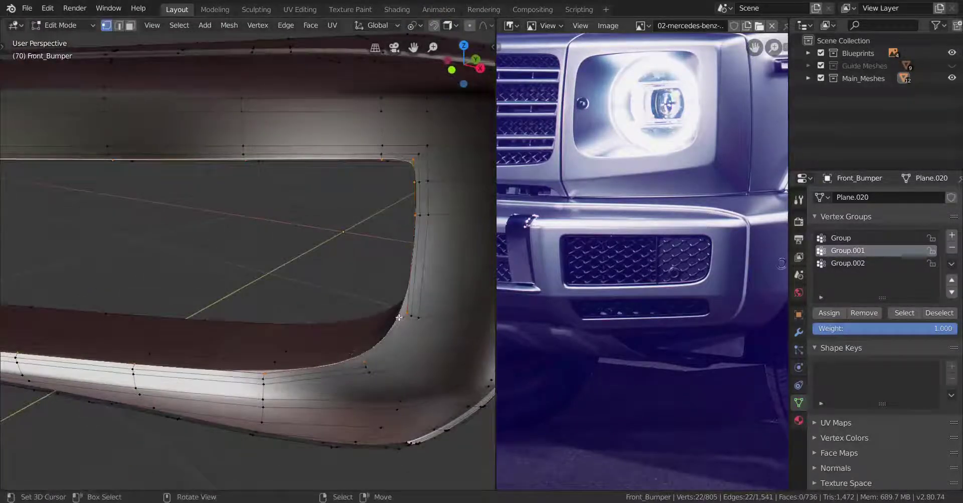
Dissolve two surplus edge loops running around the side opening's inner walls
middle_click_drag(400, 318, 371, 241)
scroll(451, 294, "down", 3)
scroll(373, 305, "up", 3)
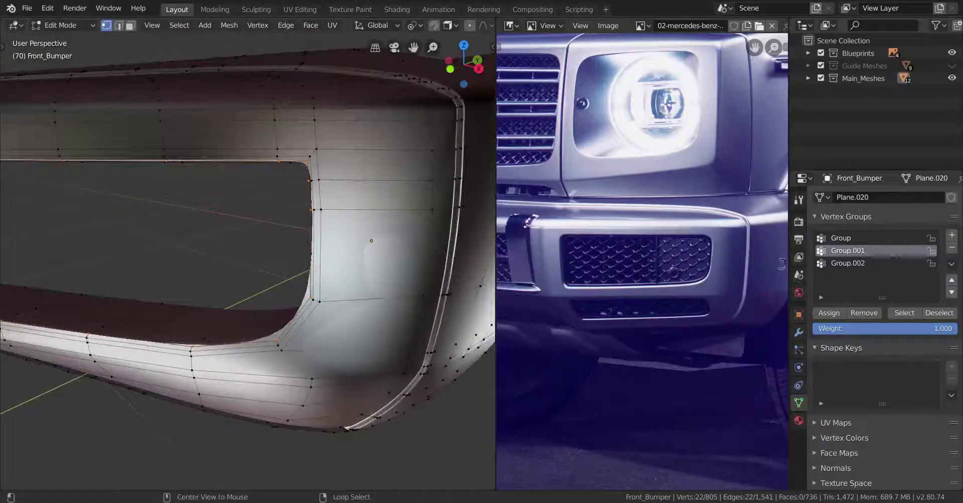
key("x")
left_click(322, 324)
middle_click_drag(322, 323, 363, 339)
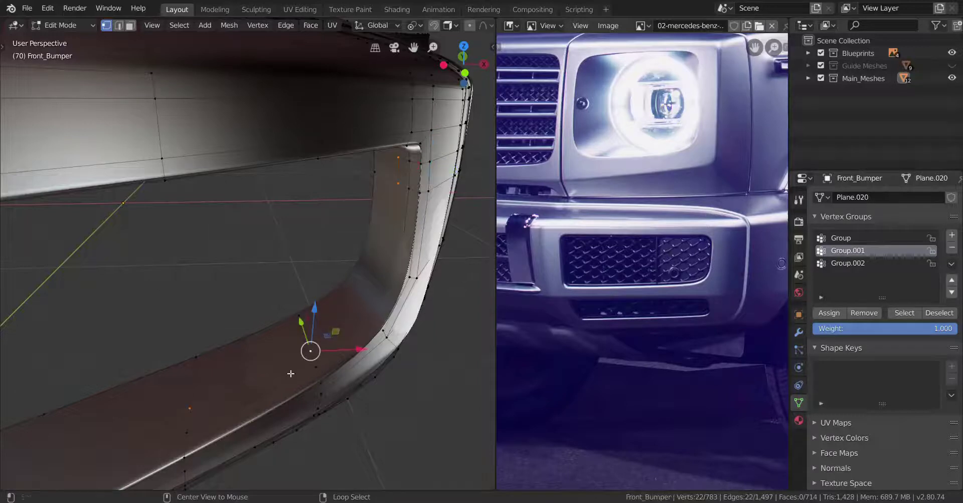
key("x")
left_click(306, 372)
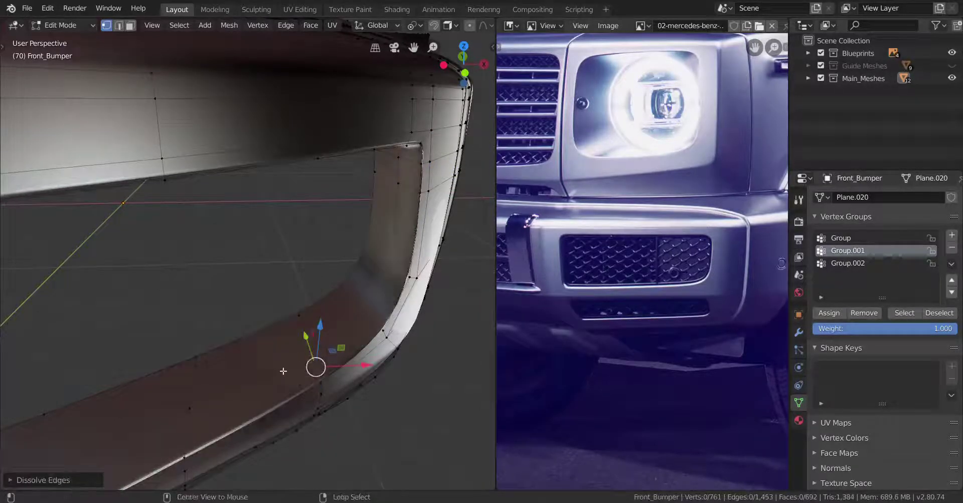
Select the side opening's innermost border loop and apply Shrink/Fatten with an offset of about -0.006
left_click(284, 371, "alt")
middle_click_drag(283, 371, 406, 375)
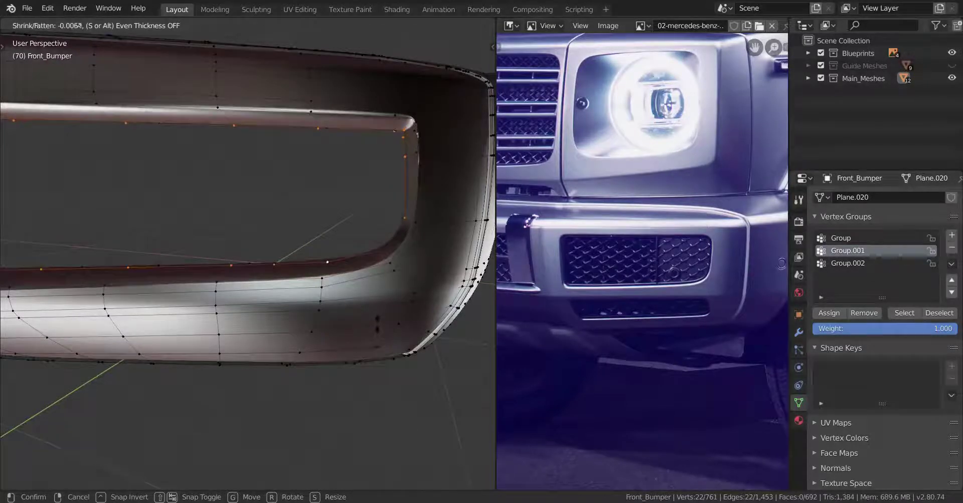
left_click(377, 324)
middle_click_drag(377, 324, 407, 297)
key("Tab")
left_click(430, 338)
scroll(430, 338, "down", 3)
key("Tab")
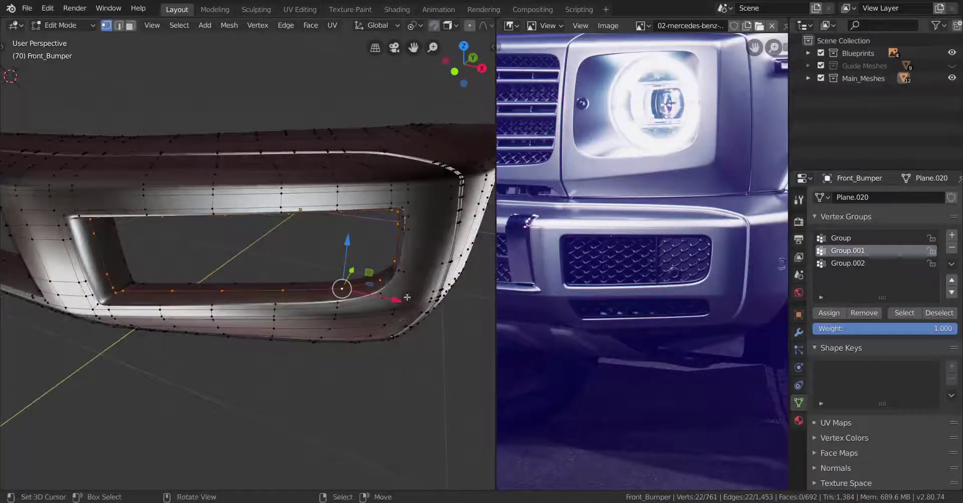
Move the innermost border loop slightly along X toward the bumper's centre and check the walls
left_click_drag(407, 297, 371, 296)
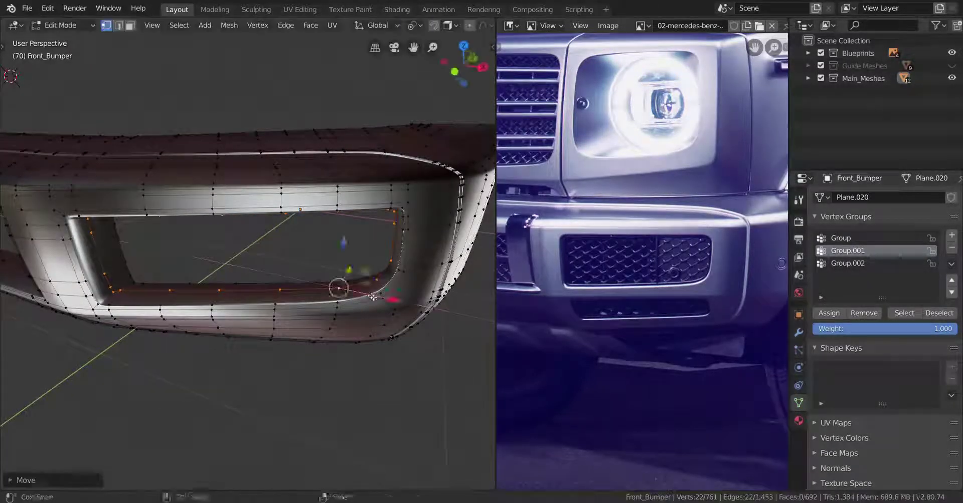
middle_click_drag(371, 296, 335, 236)
key("Tab")
key("Tab")
Delete the vertices of the side opening's innermost border loop
key("x")
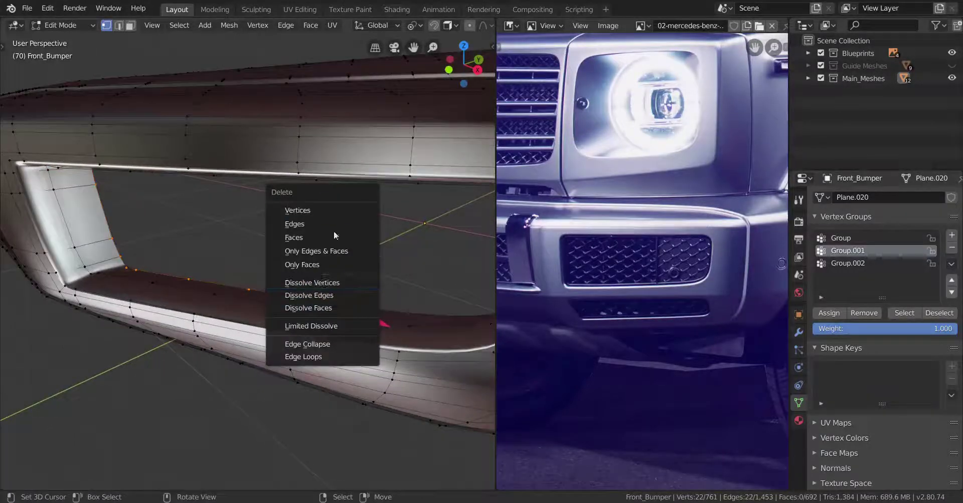
left_click(331, 211)
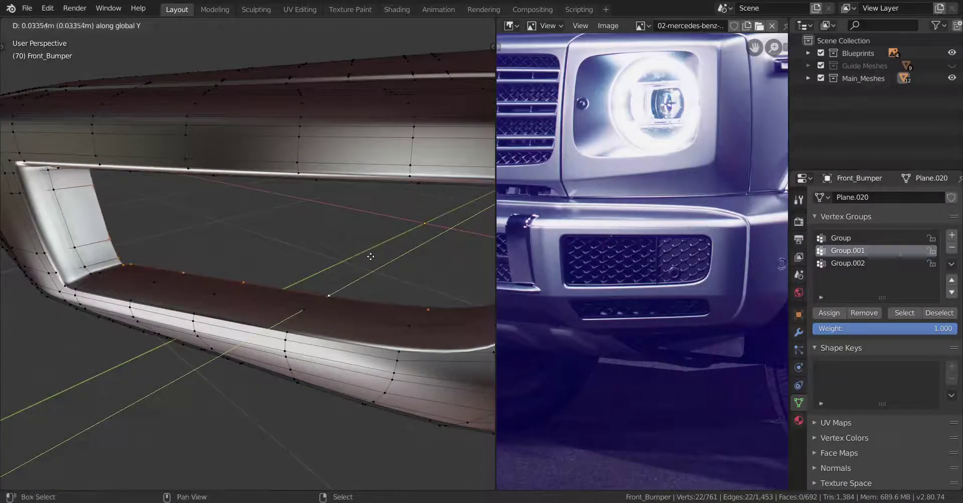
Try extruding the opening's remaining inner border along Y, then undo it
left_click(370, 257)
middle_click_drag(278, 291, 356, 274)
key("ctrl+z")
Slide the vertices at the side opening's lower inner-border corner along their edges to tidy the corner
scroll(264, 280, "up", 3)
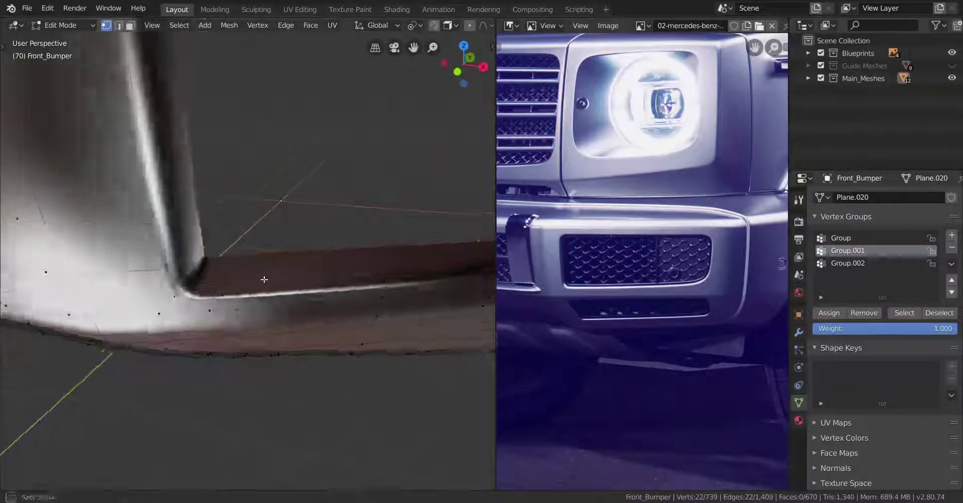
scroll(248, 279, "up", 2)
key("g")
key("g")
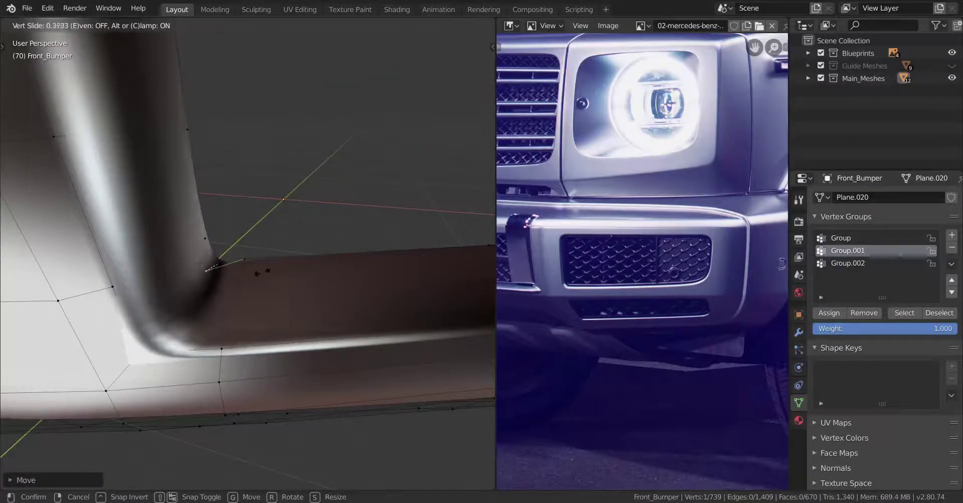
left_click(257, 273)
key("g")
key("g")
left_click(218, 291)
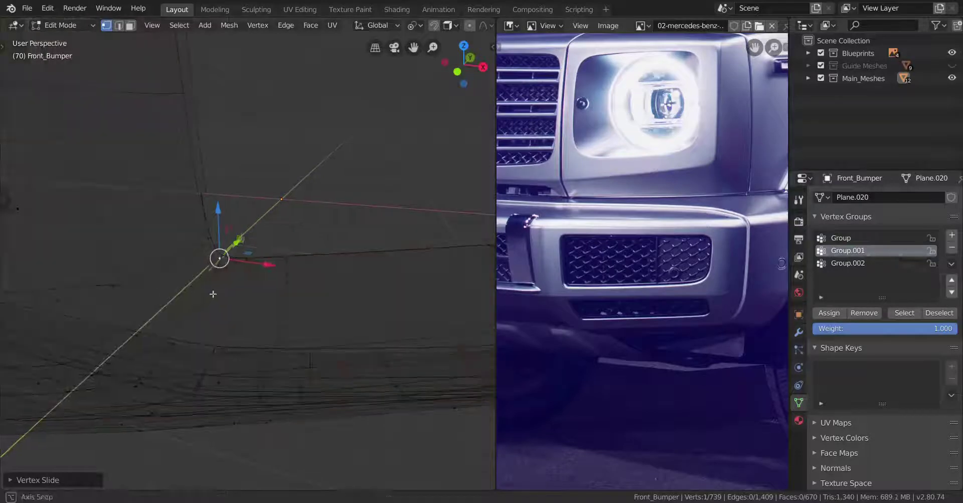
Slide the inner border's corner vertices at the opening's upper corners along their edges in wireframe display
mouse_move(213, 295)
middle_mouse_down("shift")
mouse_move(236, 287)
mouse_move(184, 307)
middle_mouse_up("shift")
scroll(226, 288, "down", 3)
middle_click_drag(241, 289, 326, 222)
scroll(232, 262, "up", 3)
key("g")
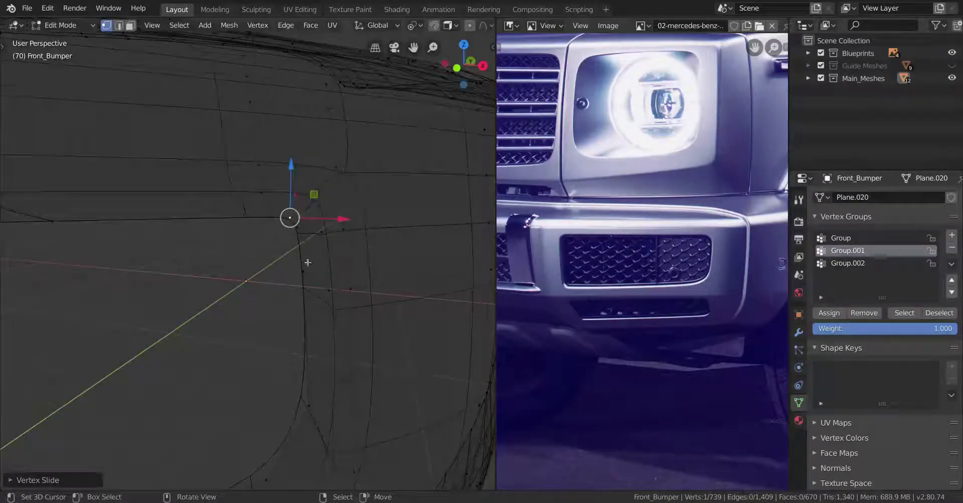
scroll(307, 263, "down", 3)
middle_click_drag(285, 265, 384, 283, "shift")
scroll(269, 251, "up", 3)
middle_click_drag(269, 251, 329, 284, "shift")
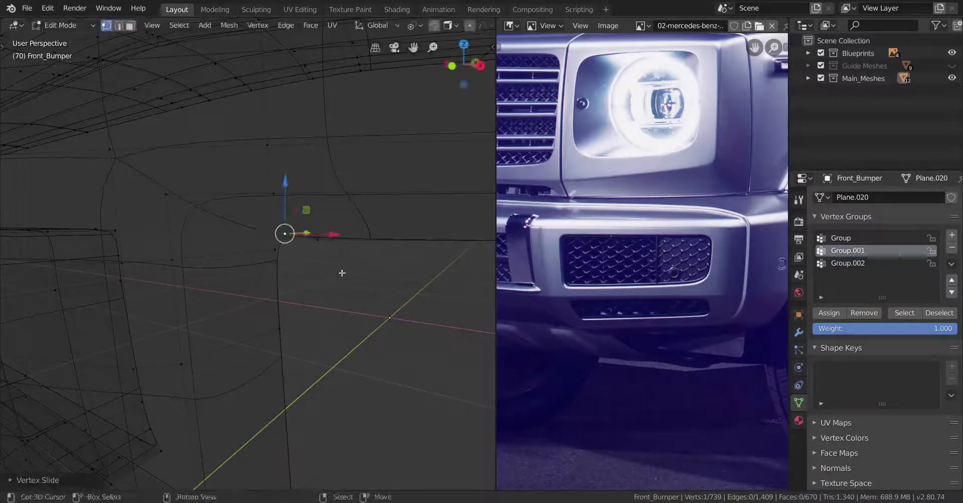
Select the opening's inner border loop, extrude it about 0.035 m along Y and shift it slightly along X
scroll(331, 282, "down", 5)
right_click(276, 315, "alt")
middle_click_drag(328, 321, 264, 327)
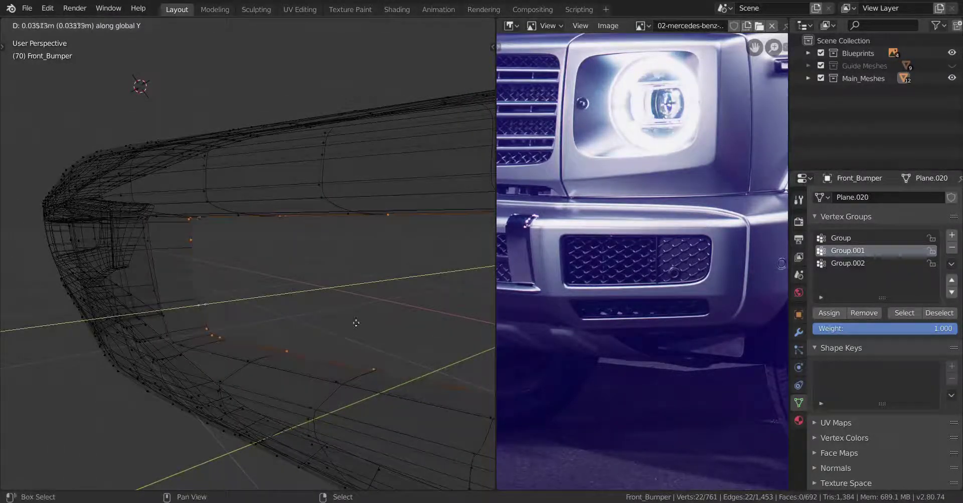
middle_click_drag(394, 305, 293, 363)
left_click_drag(212, 319, 202, 317)
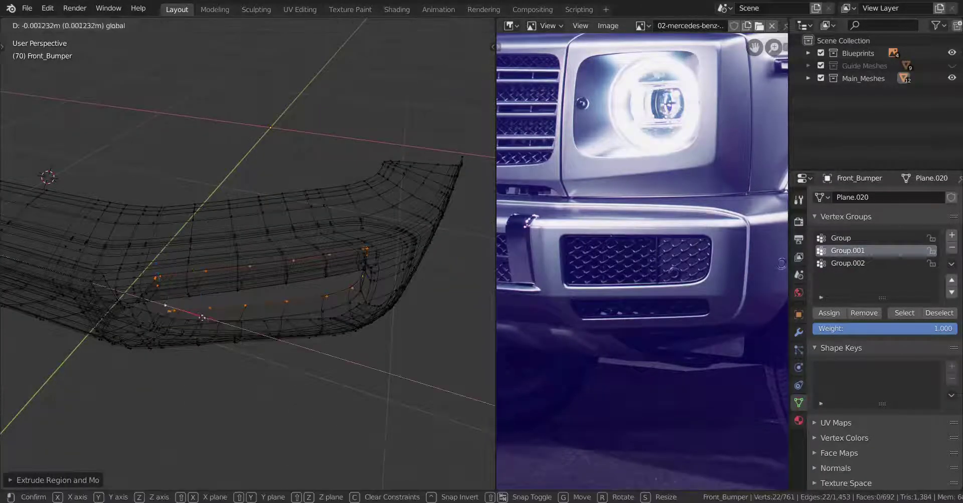
left_click(188, 309)
Examine the side opening's extruded walls and corners in solid shading from several angles in Object Mode
key("shift+z")
key("Tab")
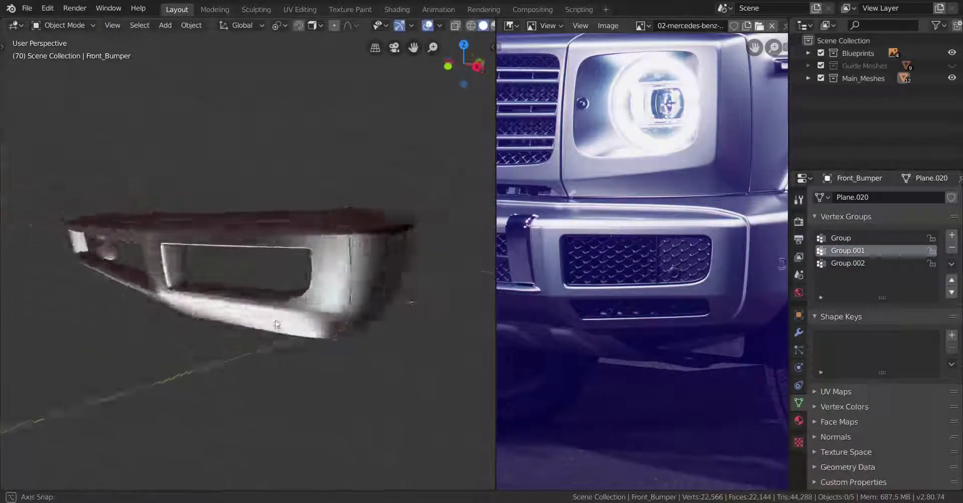
scroll(325, 332, "up", 4)
middle_click_drag(325, 332, 266, 379)
scroll(266, 378, "down", 5)
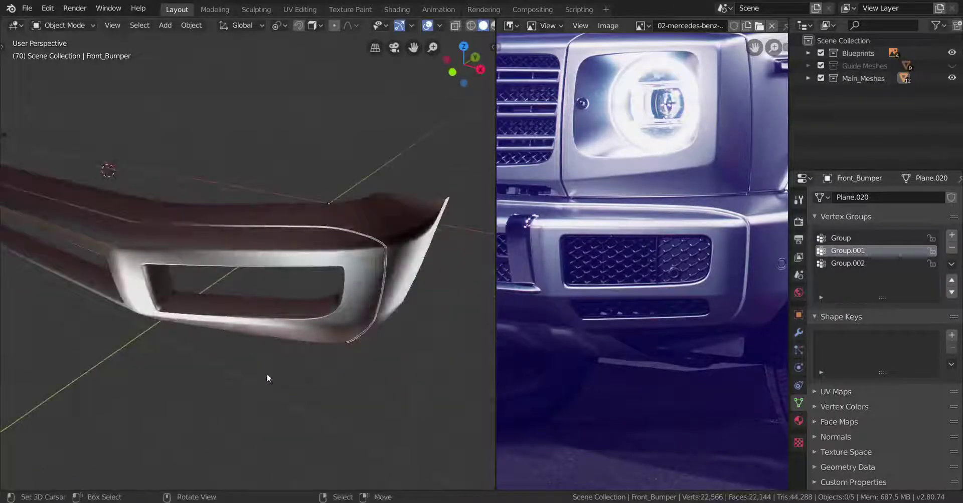
middle_click_drag(304, 347, 275, 393)
scroll(289, 341, "up", 5)
scroll(275, 394, "up", 5)
Edge-slide the loop around the side opening's outer rim slightly and save the file
key("Tab")
middle_click_drag(263, 355, 295, 360)
scroll(288, 344, "down", 8)
key("a")
key("alt+a")
scroll(286, 371, "up", 6)
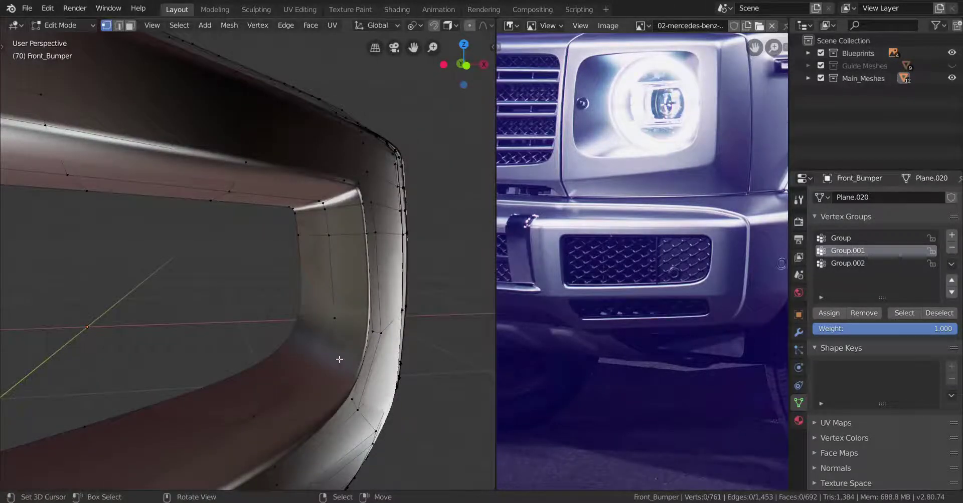
key("g")
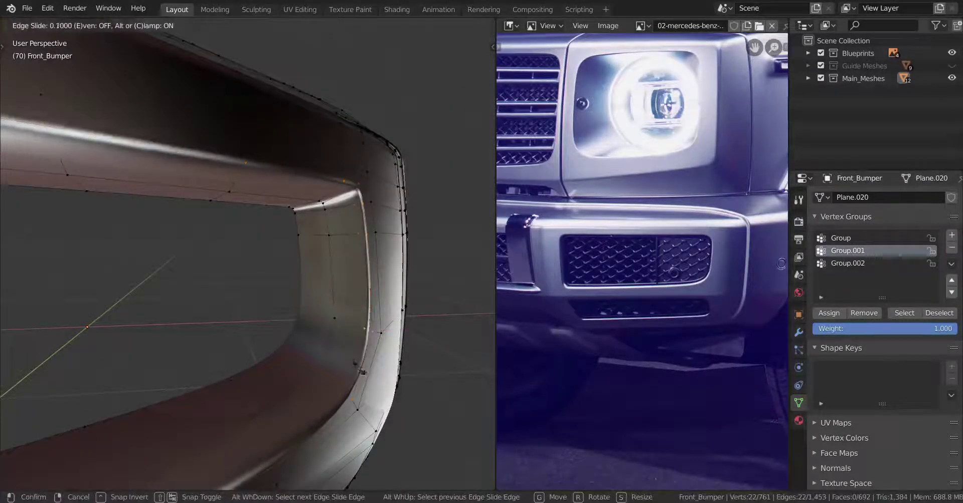
left_click(354, 365)
middle_click_drag(353, 365, 374, 379)
key("Tab")
key("Tab")
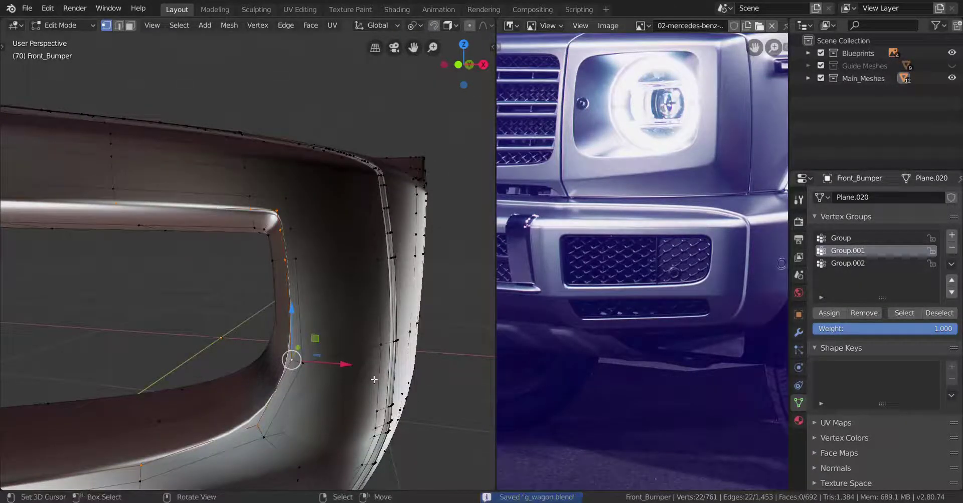
Add an edge loop just outside the opening's rim and remove the rim loop from vertex group Group.001
scroll(374, 379, "up", 3)
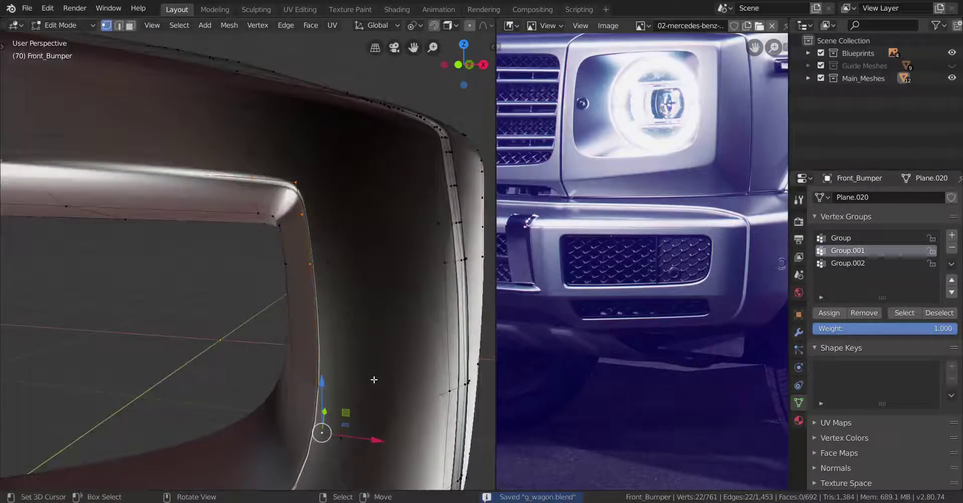
left_click(326, 271)
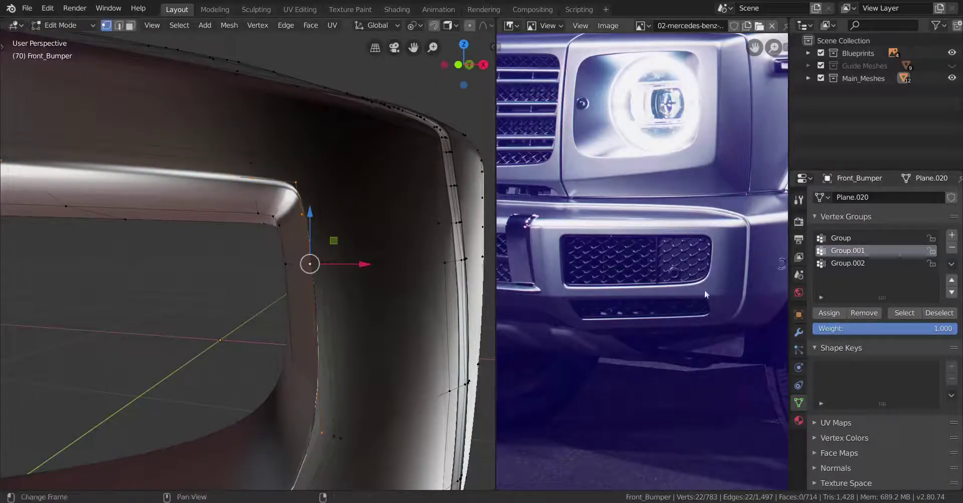
left_click(868, 313)
mouse_move(409, 376)
middle_mouse_down()
mouse_move(248, 404)
mouse_move(342, 350)
mouse_move(308, 366)
middle_mouse_up()
key("Tab")
key("Tab")
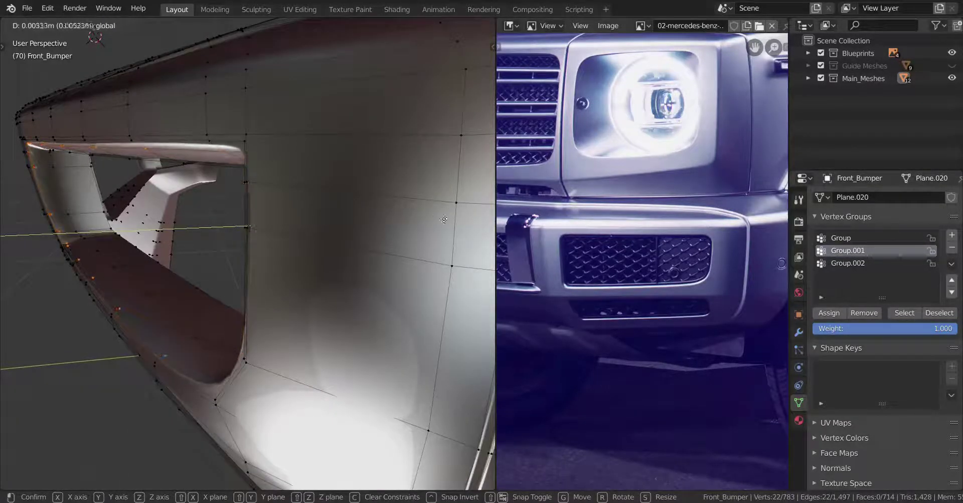
Move the opening's rim loop slightly, finishing with a small shift constrained to the YZ plane
left_click(369, 221)
middle_click_drag(369, 220, 438, 372)
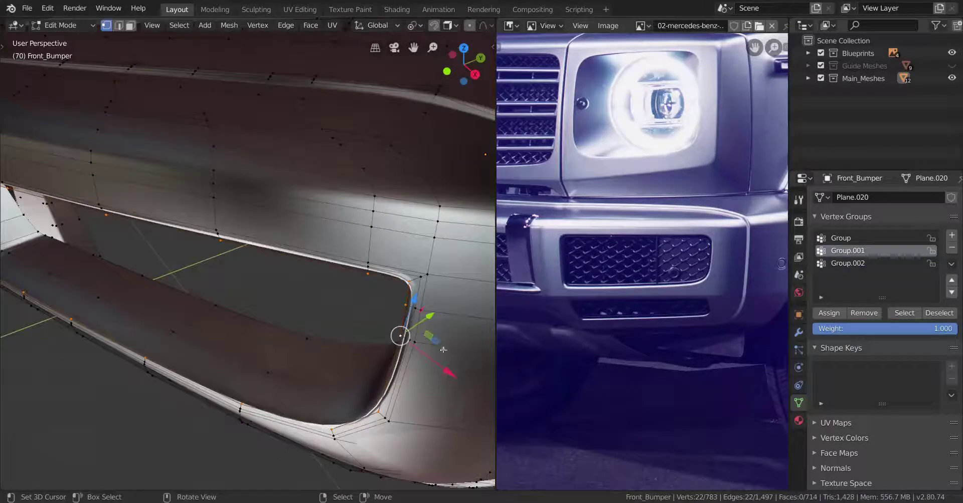
key("g")
left_click(413, 361)
key("g")
key("shift+x")
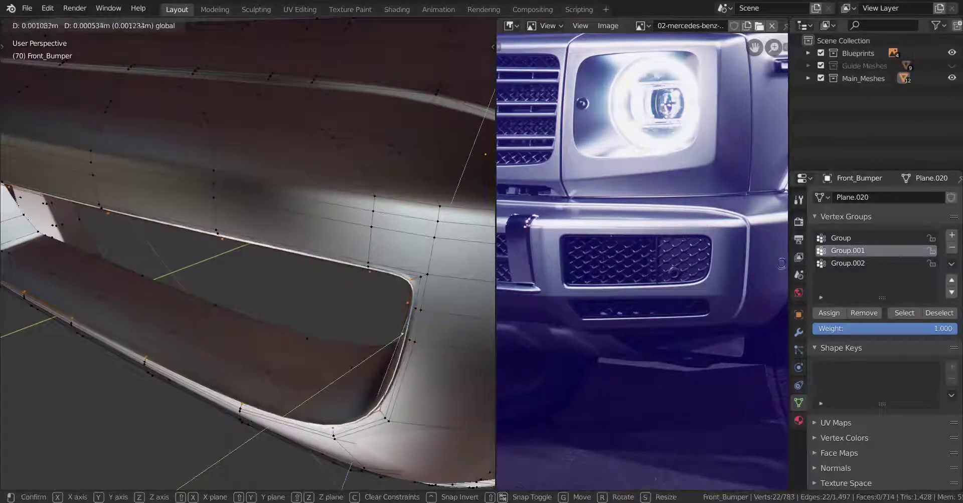
left_click(475, 276)
Apply a slight negative Shrink/Fatten to the opening's rim loop and check the shading in Object Mode
middle_click_drag(475, 277, 408, 397)
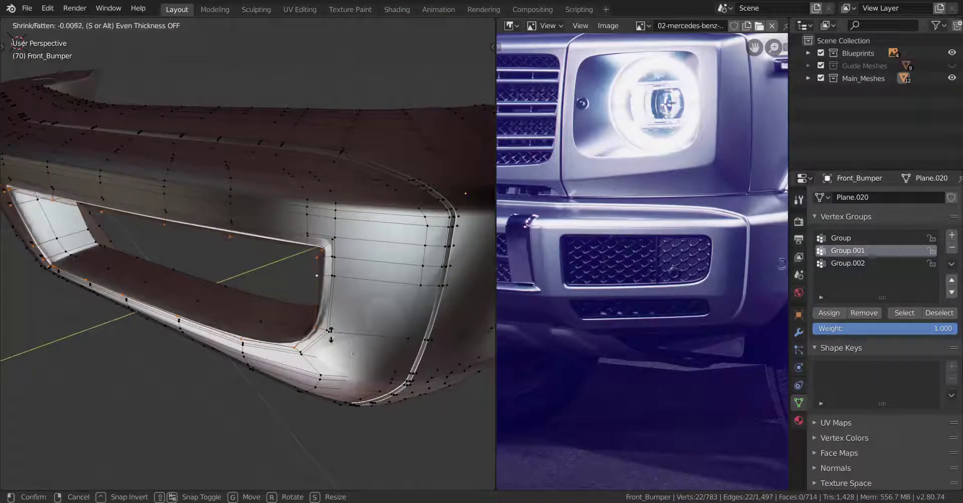
left_click(409, 389)
middle_click_drag(294, 393, 331, 379)
key("Tab")
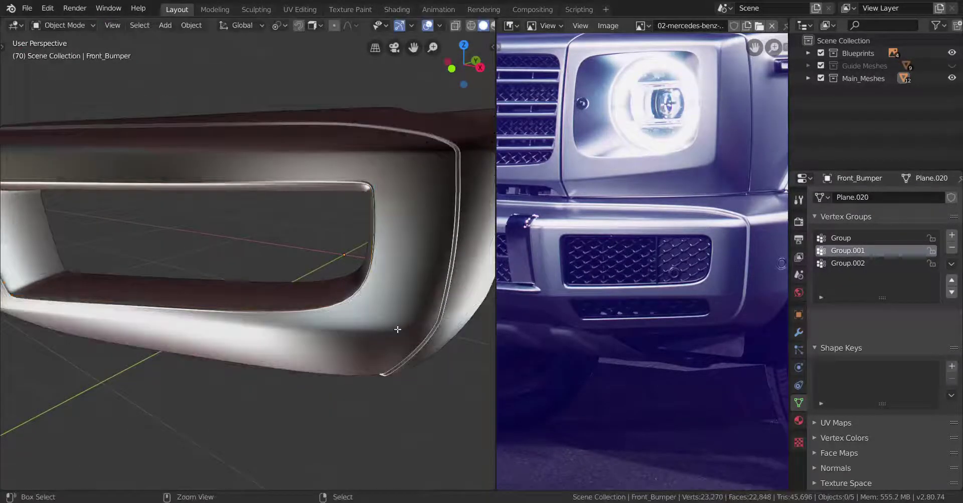
Dissolve the extra edge loop just outside the opening's rim and check the rim's shading
key("Tab")
scroll(388, 332, "up", 3)
middle_click_drag(387, 333, 270, 365, "shift")
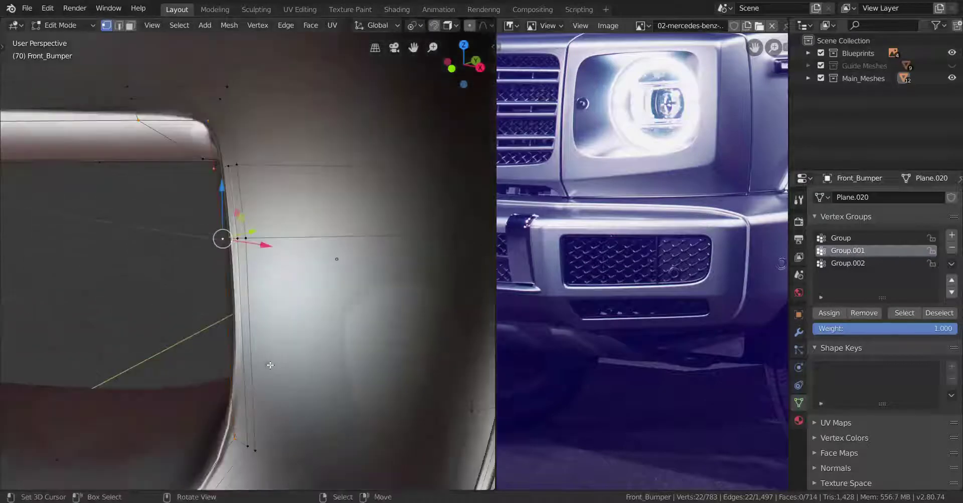
key("x")
left_click(357, 423)
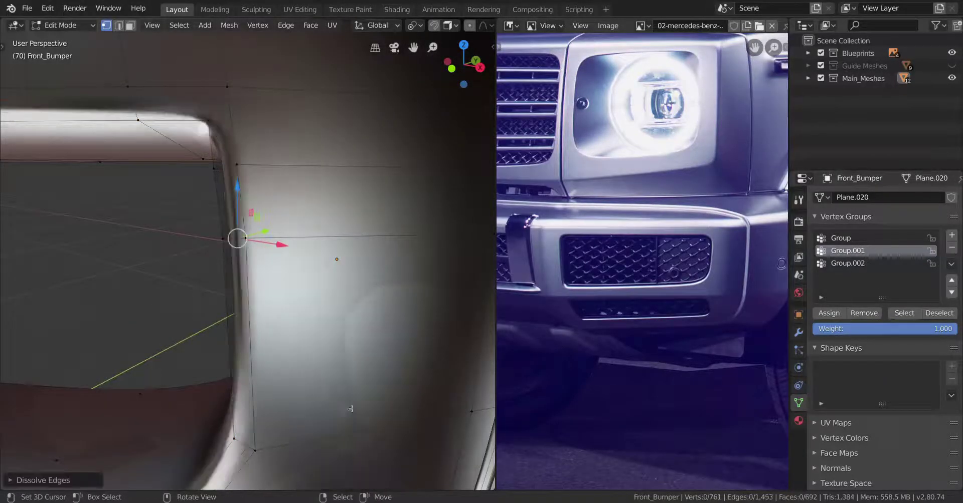
scroll(396, 395, "down", 3)
key("Tab")
middle_click_drag(357, 395, 315, 378)
key("Tab")
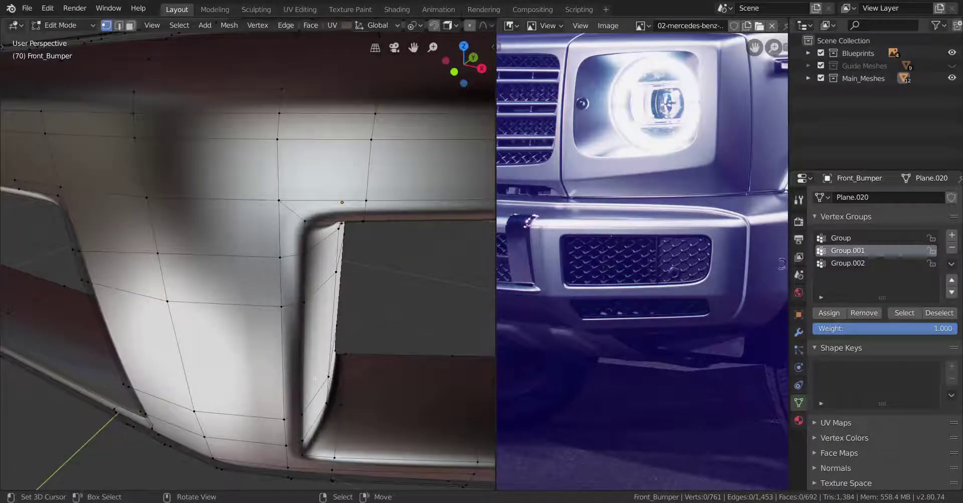
middle_click_drag(298, 332, 212, 323)
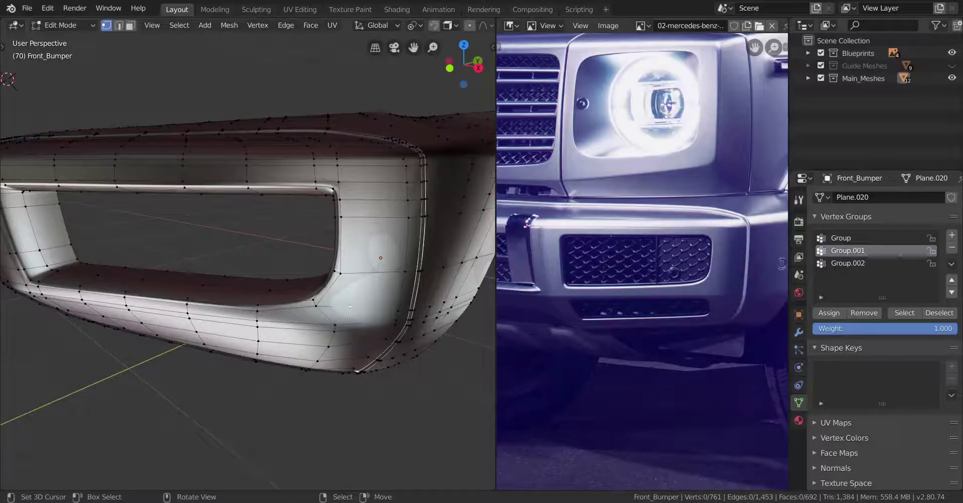
Try adding a loop cut beside the side opening's rim, then undo it
scroll(337, 286, "up", 6)
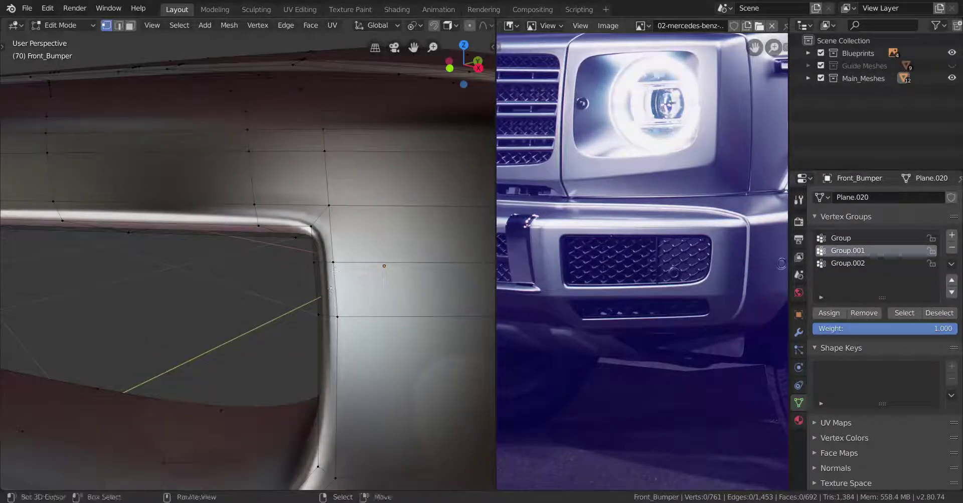
key("g")
key("g")
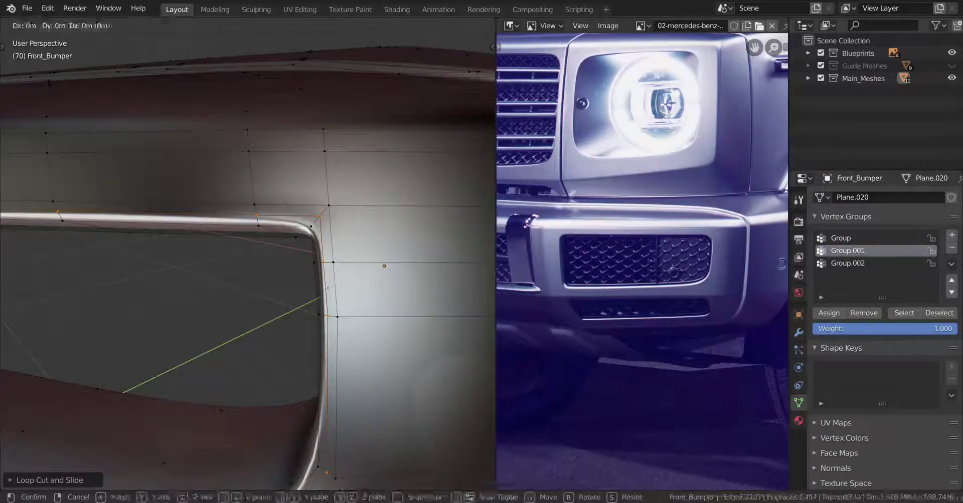
right_click(335, 278)
key("ctrl+z")
Try bevelling the edge loop around the side opening's rim
scroll(335, 278, "down", 6)
scroll(335, 279, "down", 4)
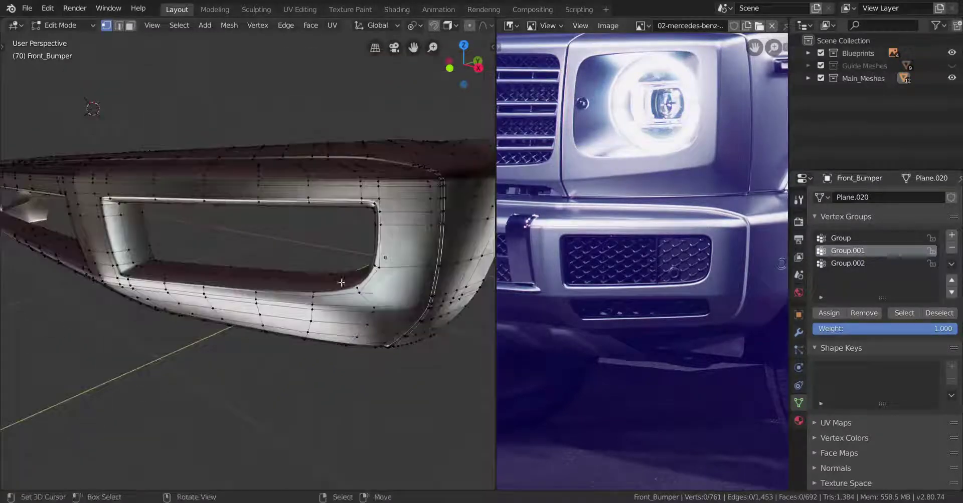
mouse_move(335, 278)
middle_mouse_down()
mouse_move(344, 274)
mouse_move(351, 299)
mouse_move(262, 307)
mouse_move(302, 315)
mouse_move(288, 303)
mouse_move(369, 298)
mouse_move(322, 301)
mouse_move(333, 298)
middle_mouse_up()
key("Tab")
scroll(273, 310, "up", 2)
key("Tab")
middle_click_drag(414, 273, 280, 281, "shift")
middle_click_drag(281, 281, 304, 294)
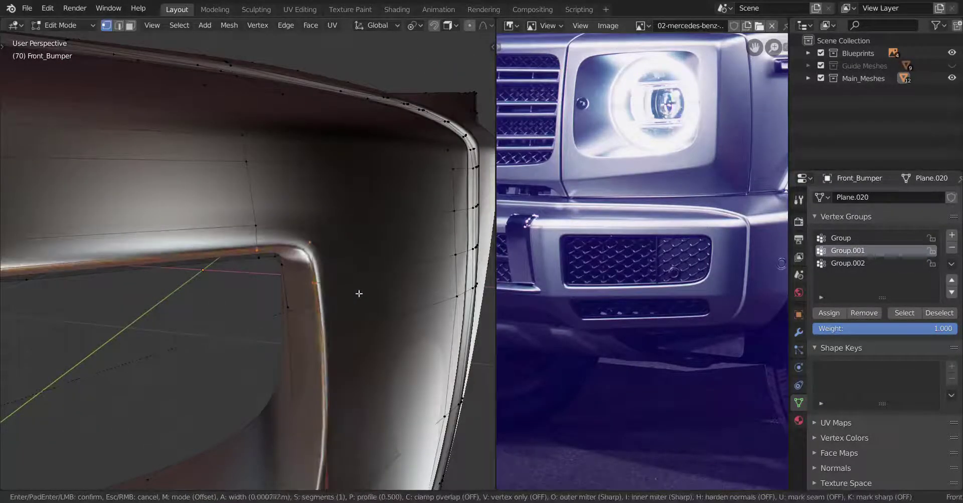
left_click(470, 247)
mouse_move(386, 263)
middle_mouse_down()
mouse_move(374, 257)
mouse_move(382, 256)
middle_mouse_up()
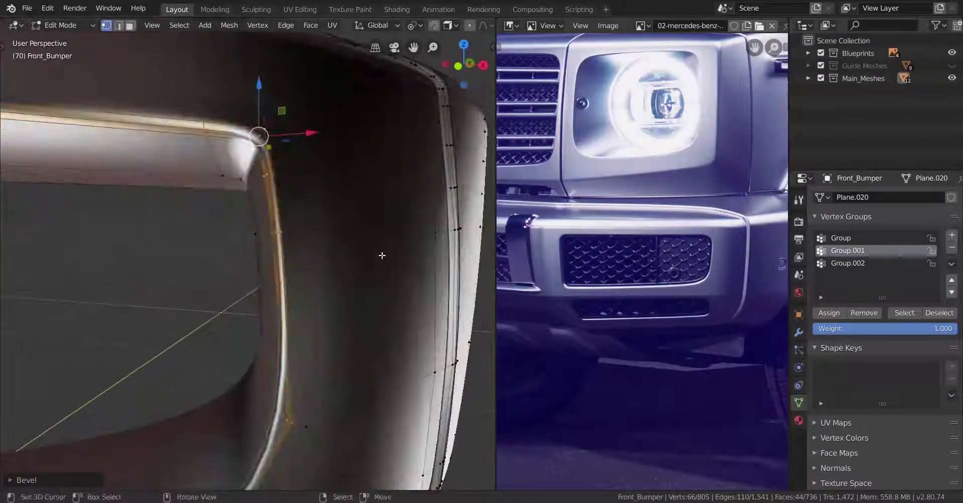
Try assigning the bevelled rim to vertex group Group.001, then undo the bevel
left_click(830, 317)
mouse_move(391, 321)
middle_mouse_down()
mouse_move(408, 327)
mouse_move(332, 327)
mouse_move(332, 338)
mouse_move(305, 342)
mouse_move(419, 291)
mouse_move(305, 315)
mouse_move(391, 337)
mouse_move(370, 346)
mouse_move(379, 357)
mouse_move(389, 334)
middle_mouse_up()
key("Tab")
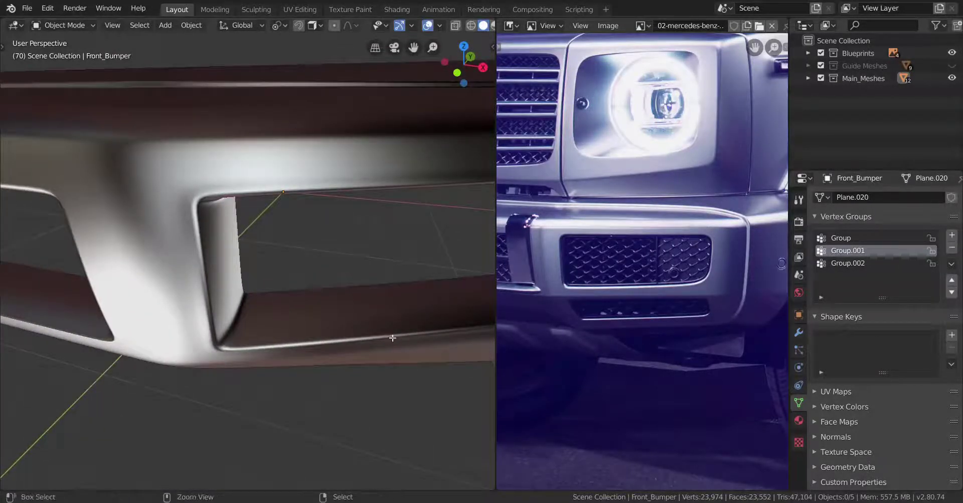
key("Tab")
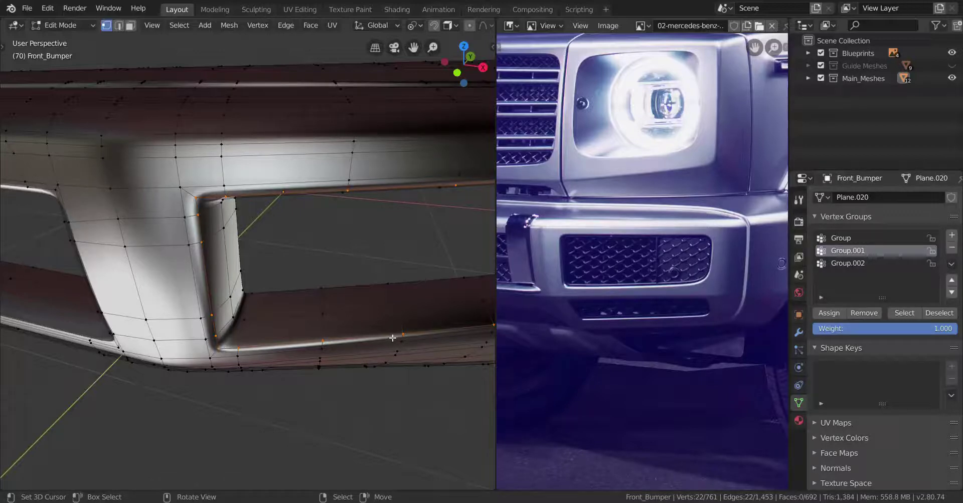
Examine the side opening's rim and the surrounding bumper surface in both Object and Edit Mode
middle_click_drag(392, 338, 361, 435)
key("Tab")
middle_click_drag(350, 434, 314, 373)
scroll(301, 391, "up", 2)
key("Tab")
scroll(314, 373, "up", 2)
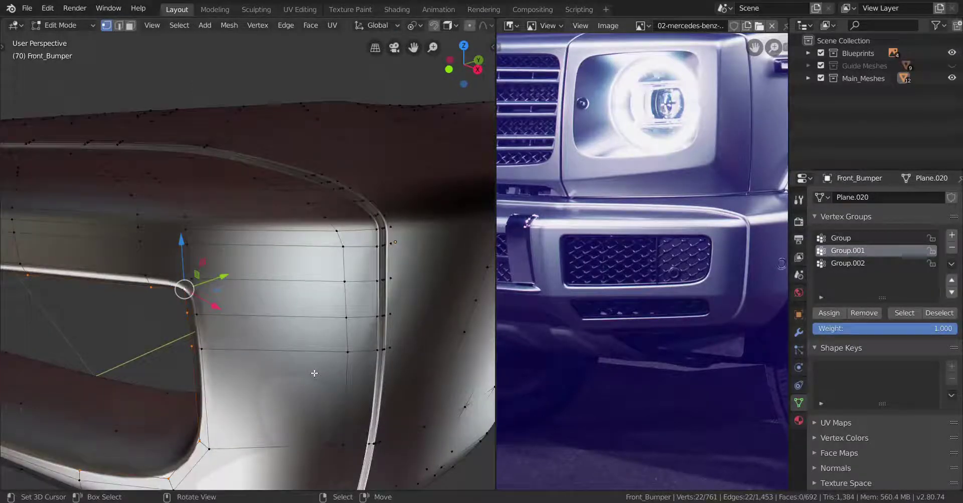
key("Tab")
scroll(311, 369, "down", 6)
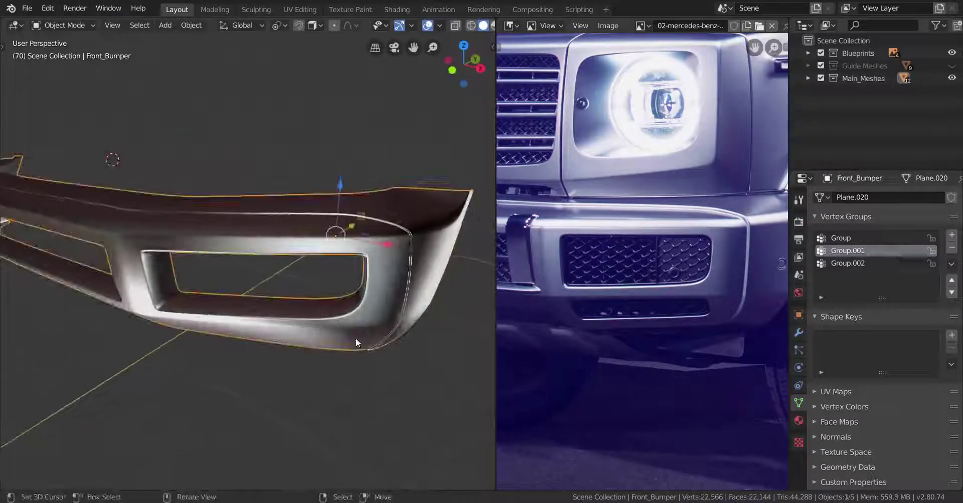
Apply both Shrinkwrap modifiers on the front bumper
left_click(799, 333)
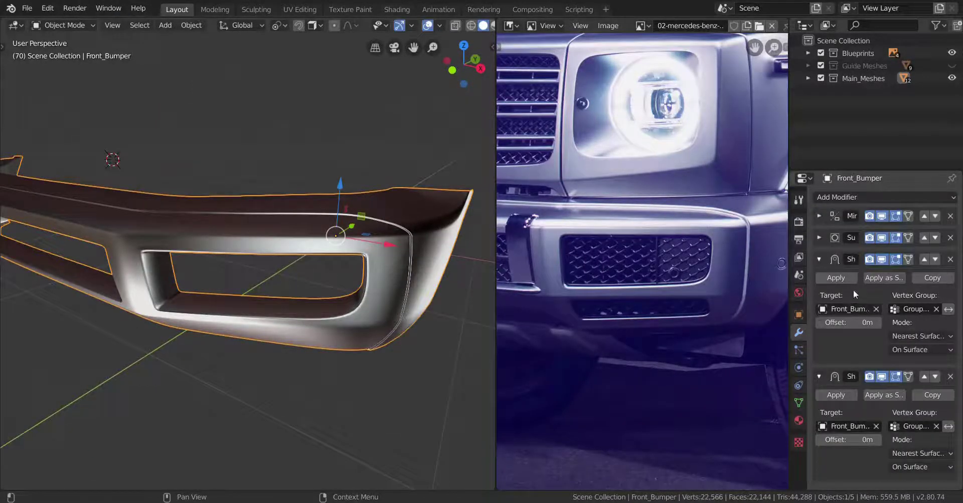
left_click(836, 278)
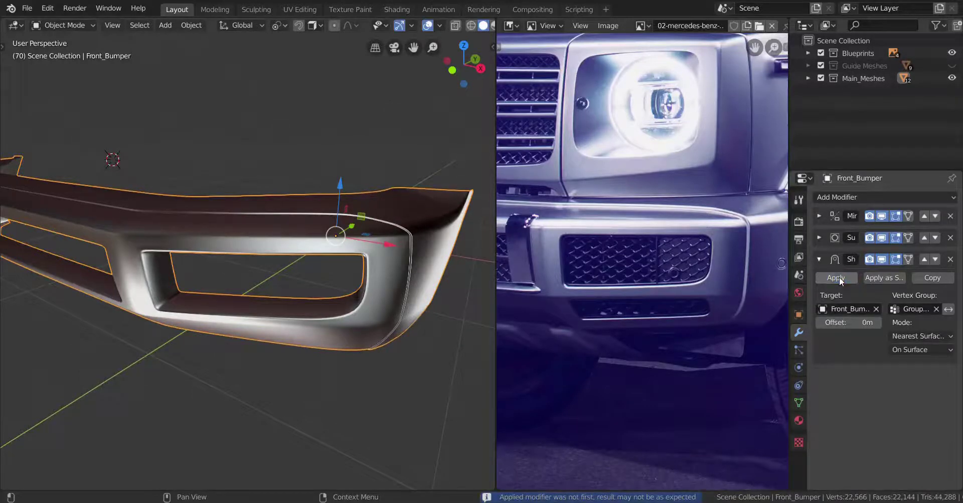
left_click(836, 278)
middle_click_drag(489, 335, 398, 340)
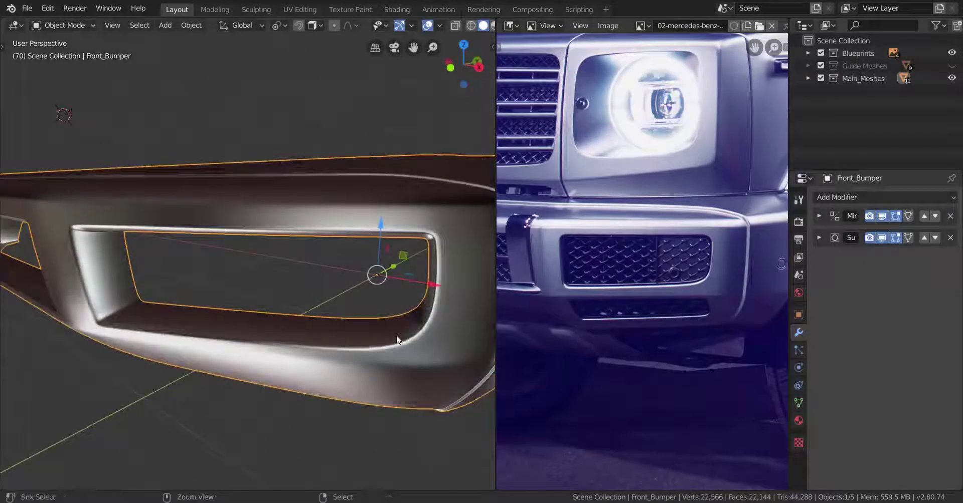
Undo applying both Shrinkwrap modifiers on the front bumper
key("ctrl+z")
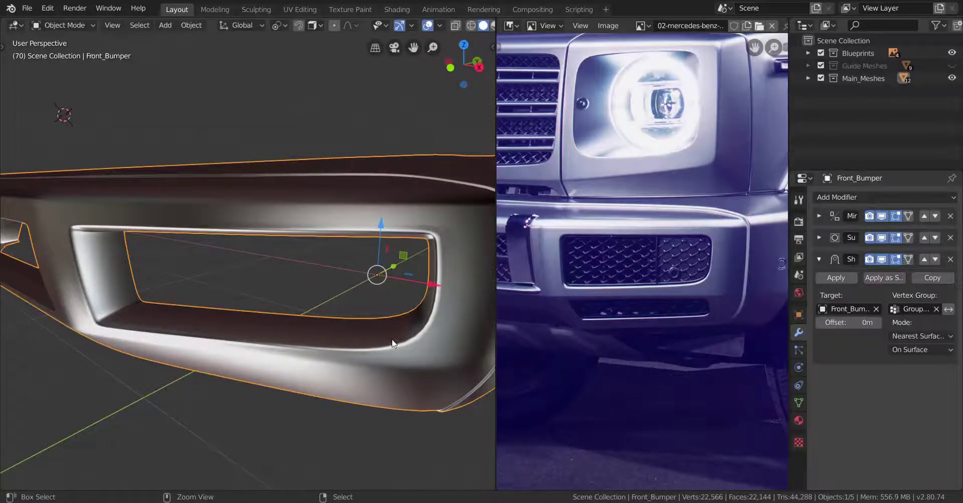
key("ctrl+z")
mouse_move(349, 346)
middle_mouse_down()
mouse_move(363, 345)
mouse_move(325, 311)
mouse_move(300, 249)
mouse_move(351, 316)
mouse_move(371, 320)
mouse_move(335, 336)
mouse_move(338, 326)
mouse_move(339, 357)
middle_mouse_up()
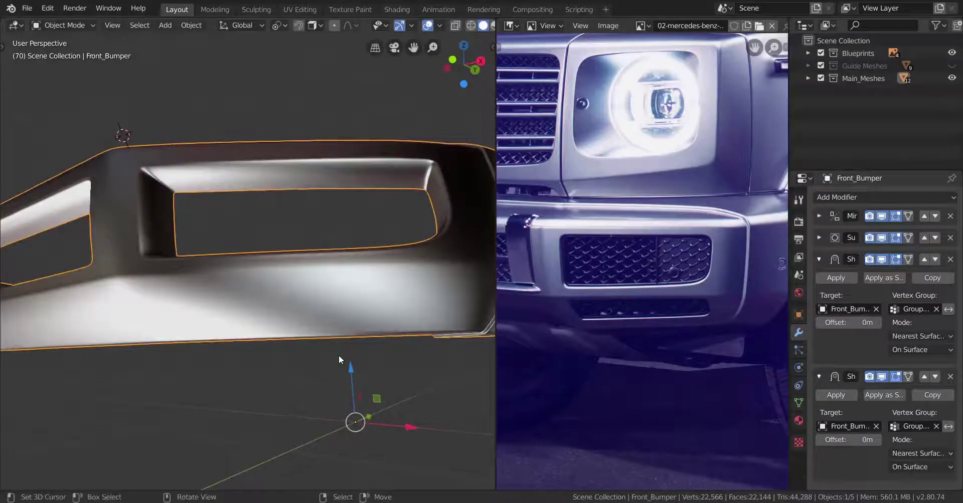
Compare the bumper mesh below the side opening with the front blueprint's lower intake outline, in wireframe and solid shading
key("KP_1")
key("Tab")
scroll(340, 357, "up", 2)
key("z")
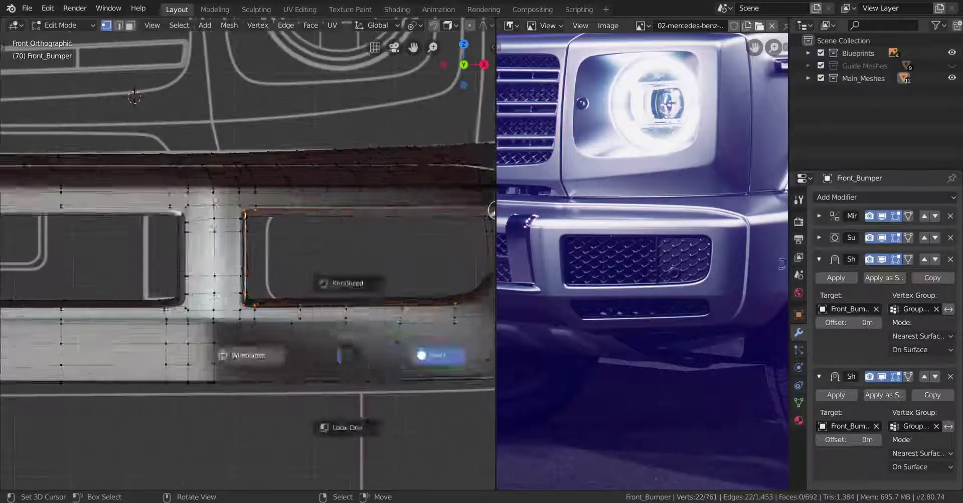
left_click(321, 352)
middle_click_drag(321, 349, 238, 305, "shift")
scroll(239, 304, "up", 2)
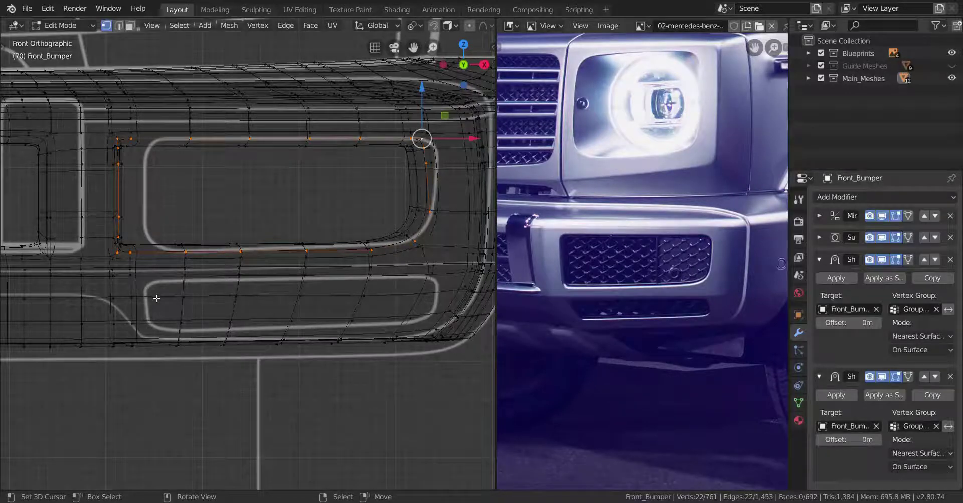
middle_click_drag(338, 305, 237, 303, "shift")
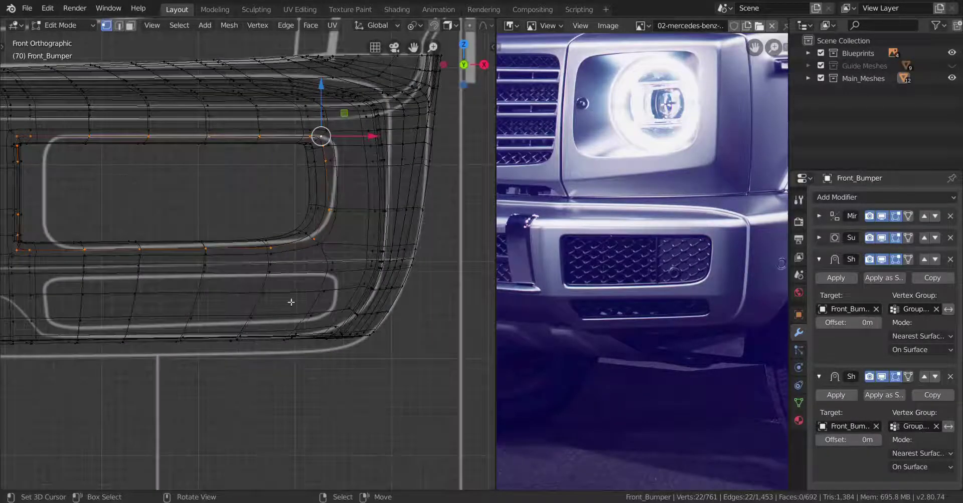
key("z")
left_click(423, 306)
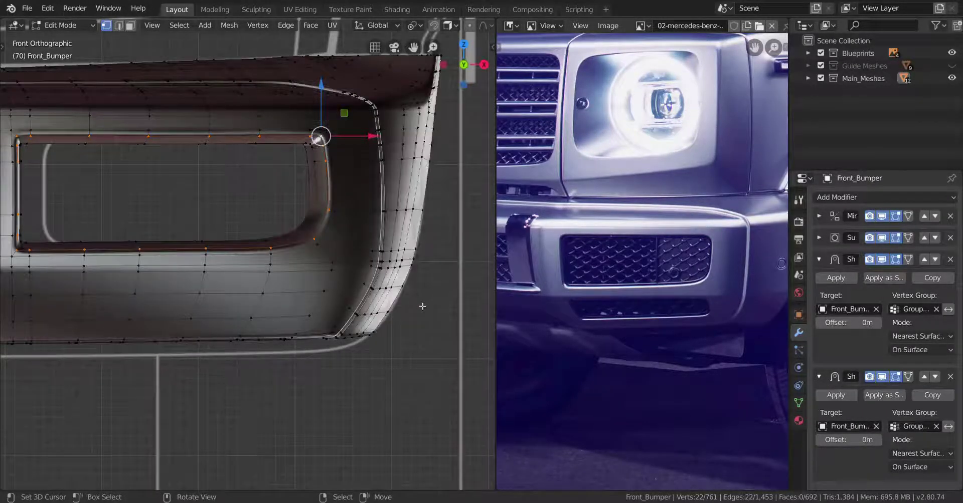
In wireframe, cut a horizontal edge loop along the upper edge of the blueprint's lower intake outline
key("z")
left_click(346, 308)
scroll(251, 310, "up", 1)
middle_click_drag(292, 309, 390, 306, "shift")
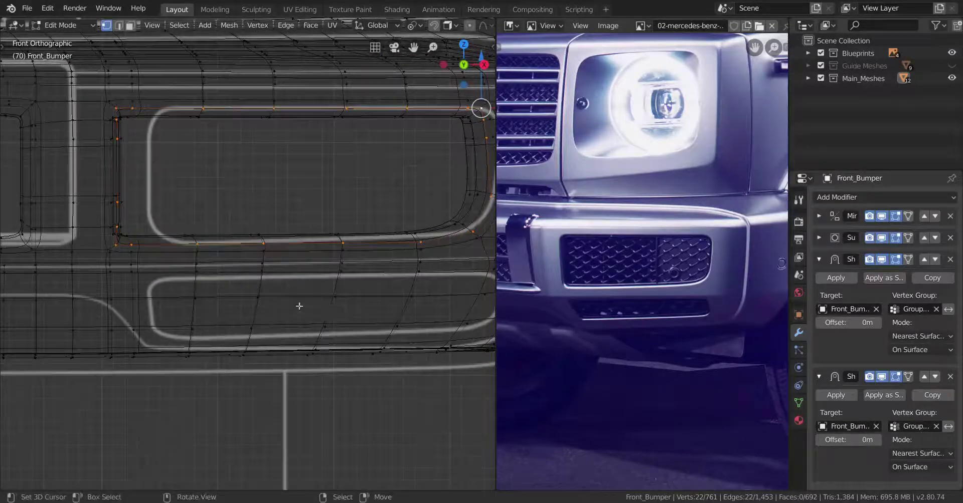
key("ctrl+r")
left_click(203, 285)
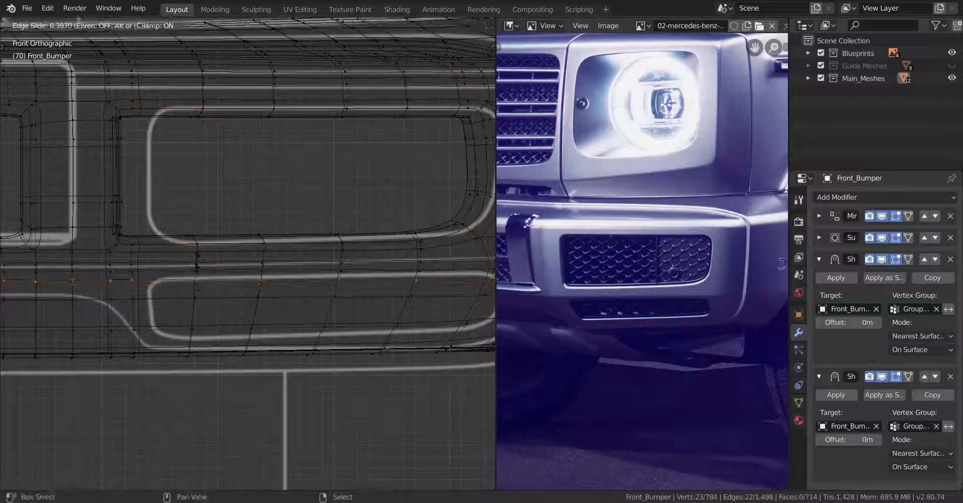
left_click(316, 294)
middle_click_drag(316, 294, 213, 290, "shift")
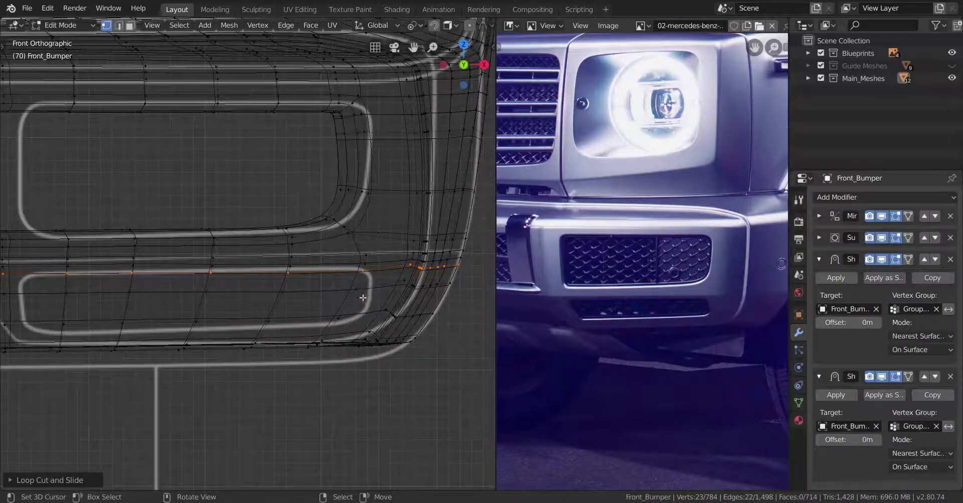
Cut another horizontal edge loop just below the lower edge of the blueprint's lower intake outline
middle_click_drag(363, 298, 324, 310)
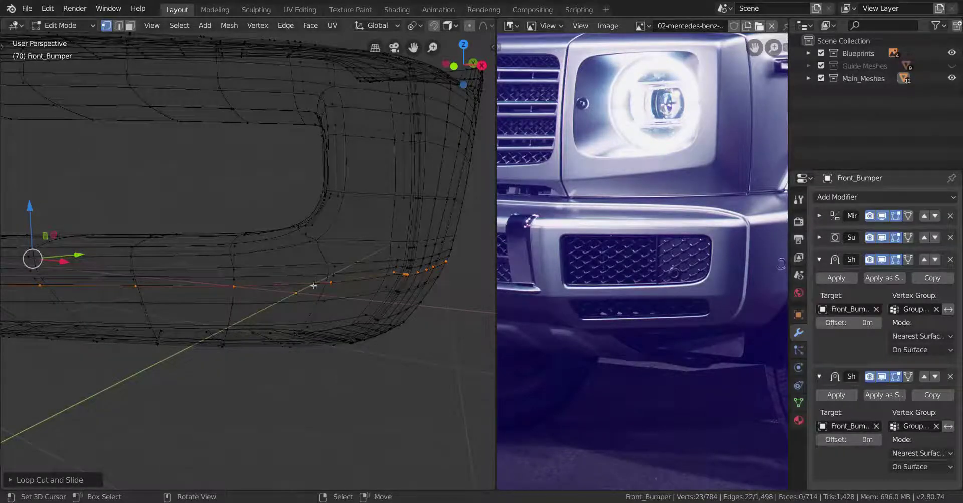
key("KP_1")
scroll(313, 289, "up", 2)
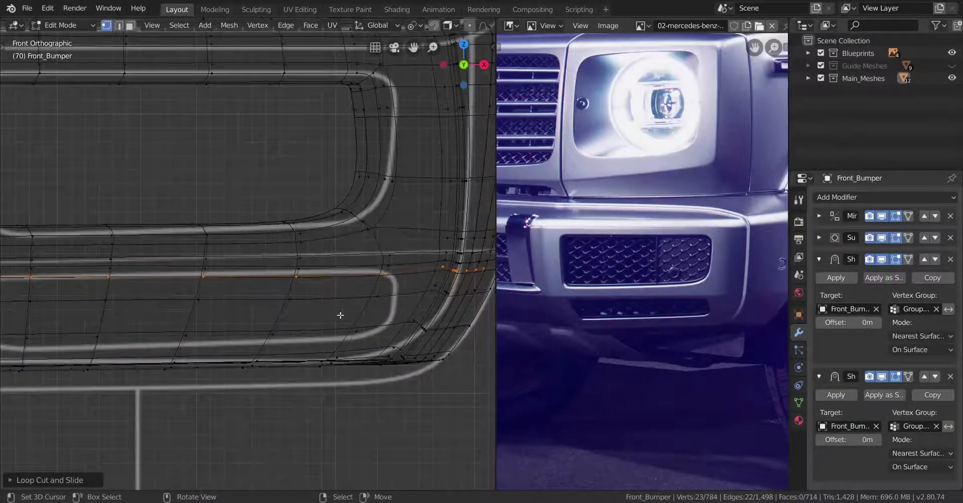
scroll(354, 321, "down", 2)
left_click(341, 294)
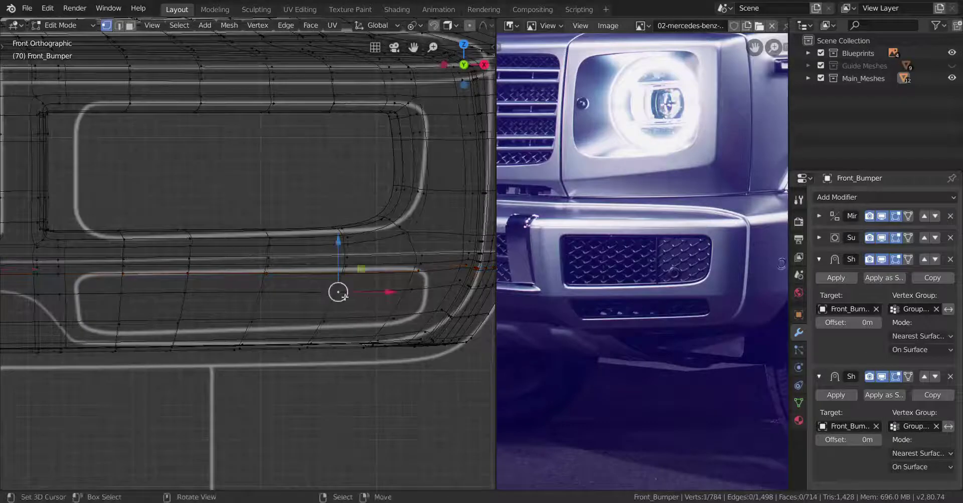
key("ctrl+r")
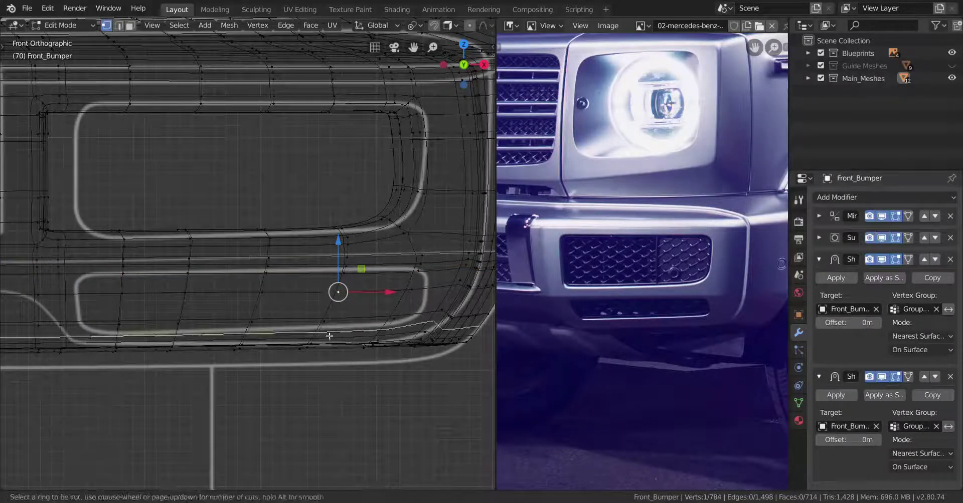
left_click(329, 336)
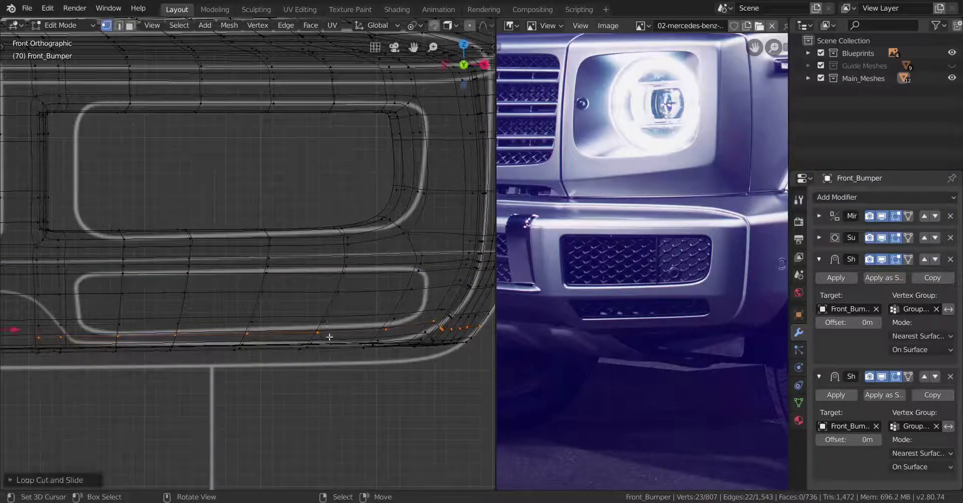
Try deleting the four-face strip of vertices inside the lower intake outline, then undo the deletion
left_click(409, 290)
left_click(114, 327, "ctrl")
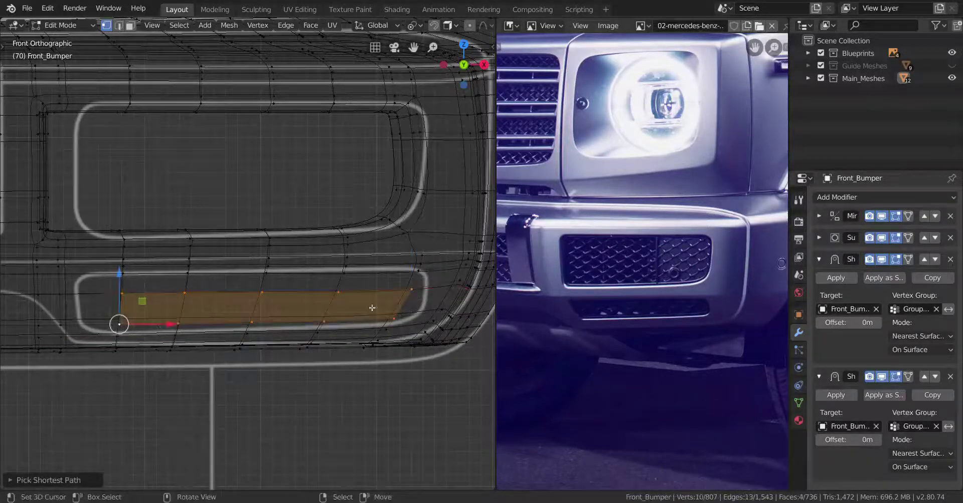
key("x")
left_click(365, 216)
key("z")
left_click(351, 359)
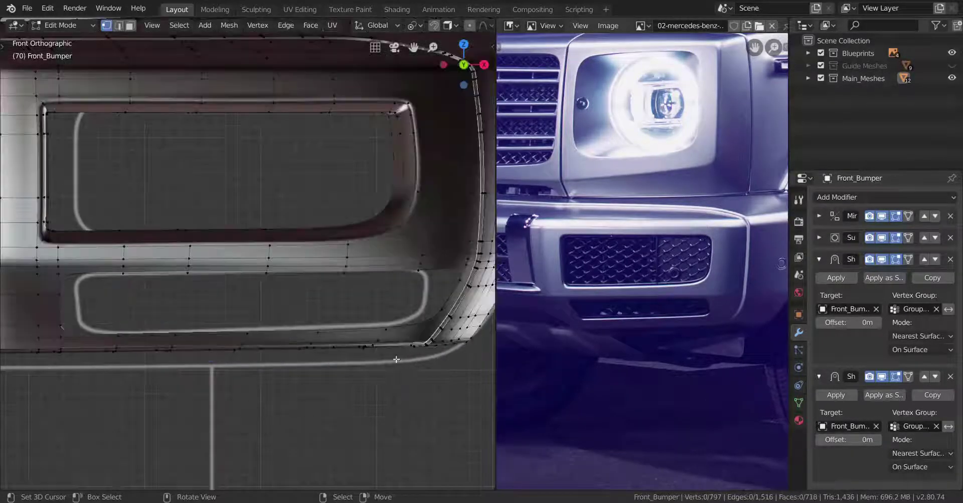
scroll(382, 360, "down", 1)
key("ctrl+z")
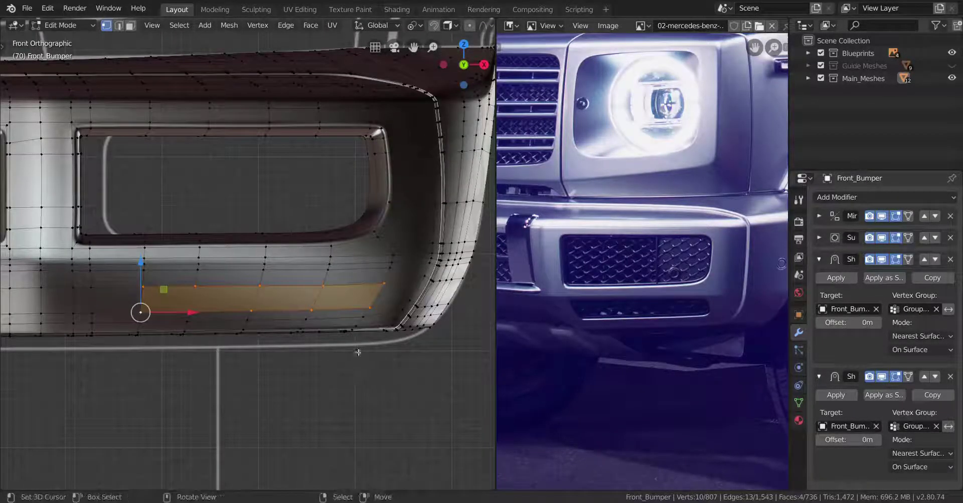
Delete the vertices of the four-face strip below the side opening to cut out the lower intake opening
scroll(364, 338, "up", 1, "shift")
right_click(373, 323, "shift")
right_click(382, 300, "shift")
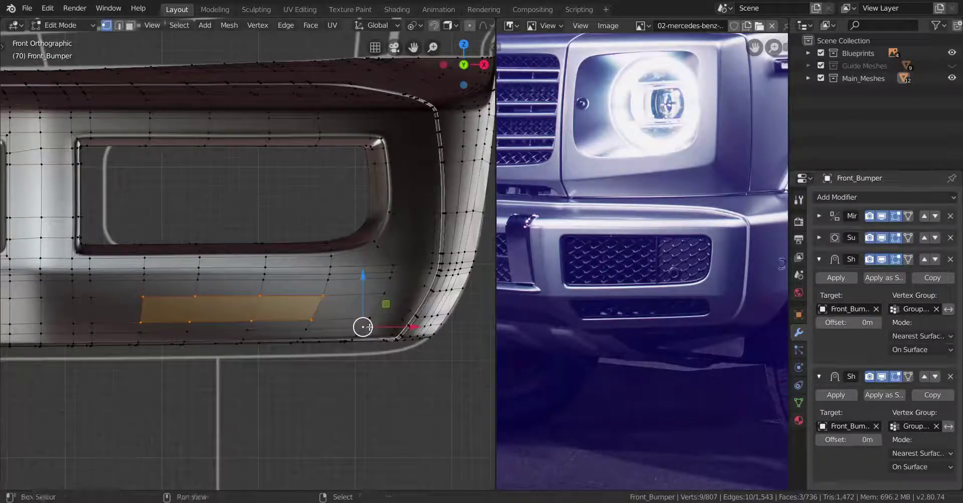
scroll(314, 336, "down", 3, "ctrl")
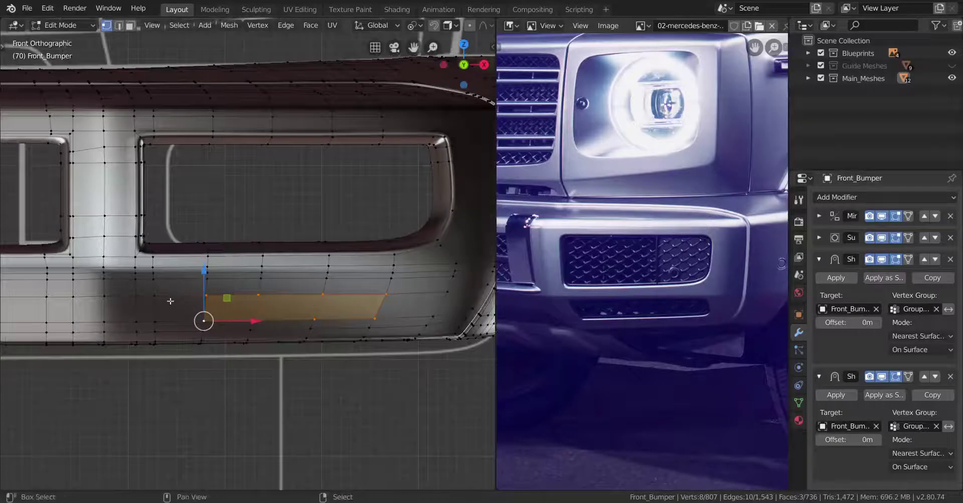
scroll(312, 293, "up", 3, "ctrl")
key("x")
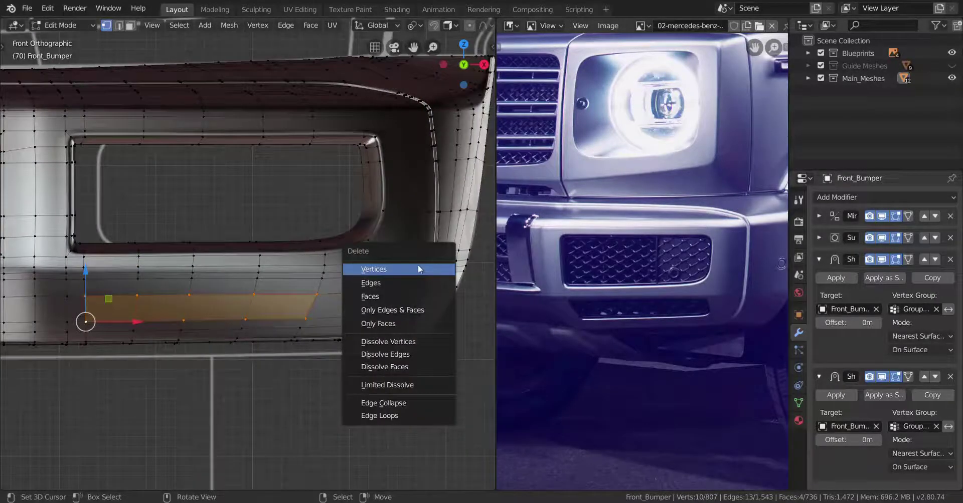
left_click(420, 270)
key("Tab")
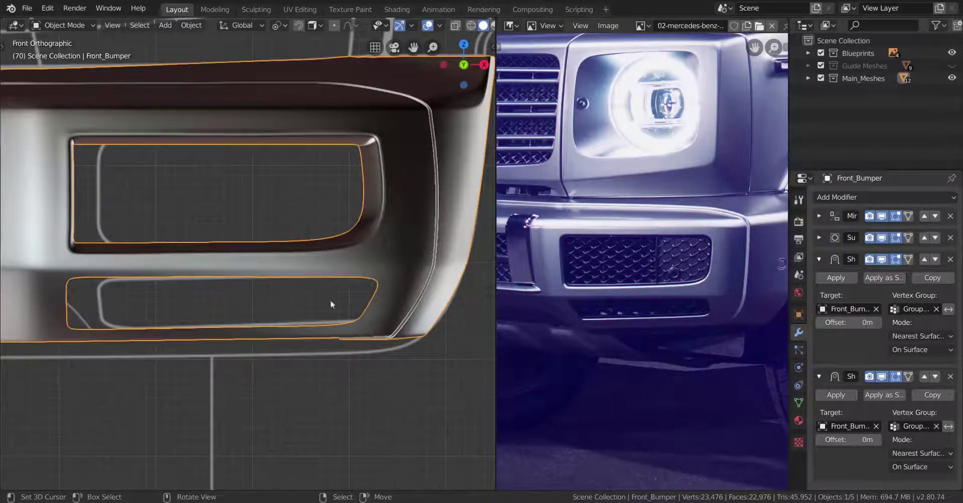
Slide the two vertices on the lower opening's slanted outer end so that the end becomes more upright
middle_click_drag(365, 322, 266, 333)
key("Tab")
scroll(321, 305, "up", 5)
left_click(266, 333)
key("g")
key("g")
left_click(342, 342)
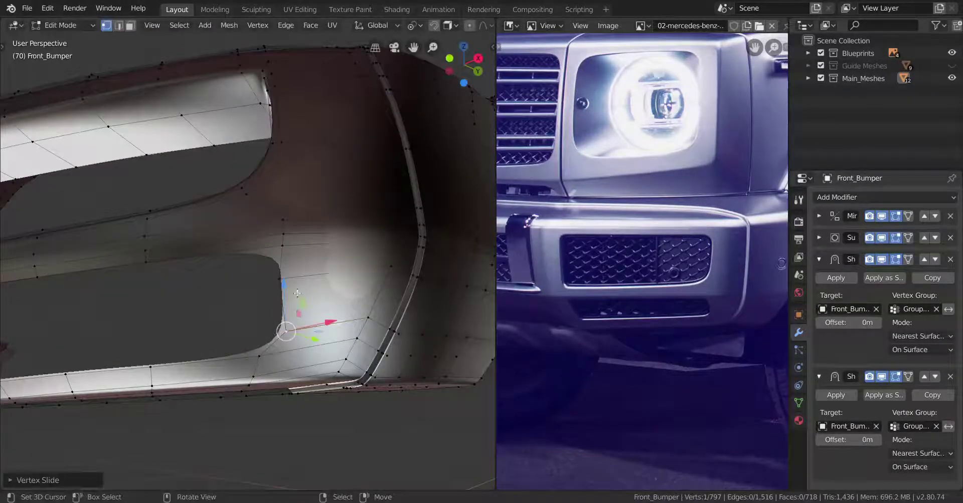
key("g")
key("g")
left_click(307, 290)
Slide the bottom corner vertex and the one above it outward to square off the lower opening's outer corner
key("g")
key("g")
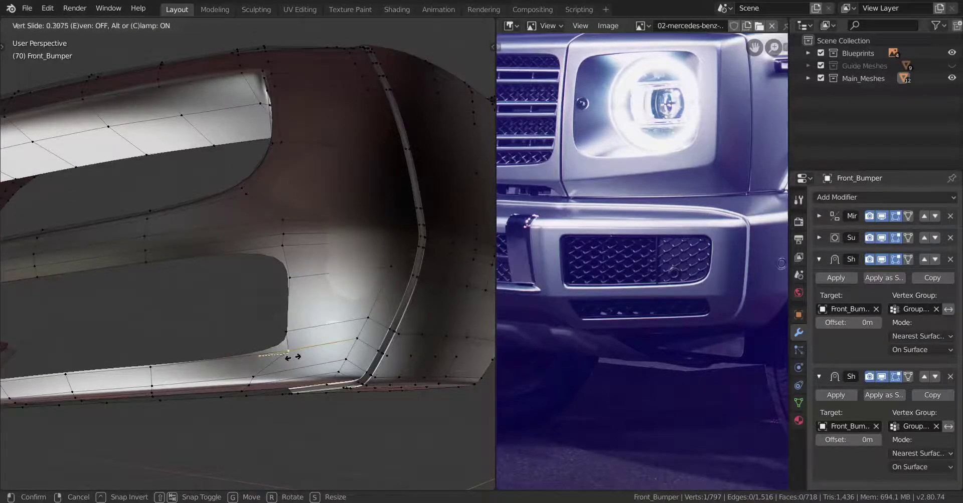
left_click(288, 357)
key("g")
key("g")
left_click(299, 257)
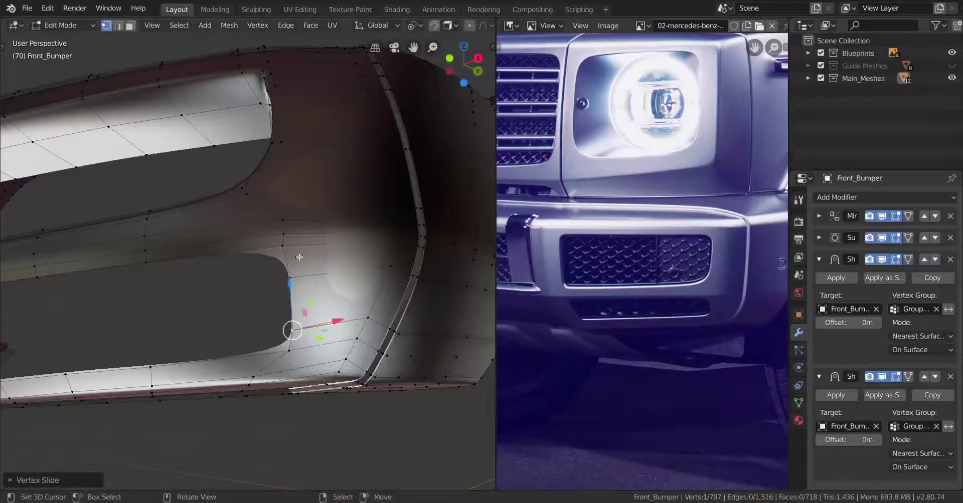
Slide the upper vertices at the lower opening's outer end, with clamping off for the one on the end edge
key("g")
key("g")
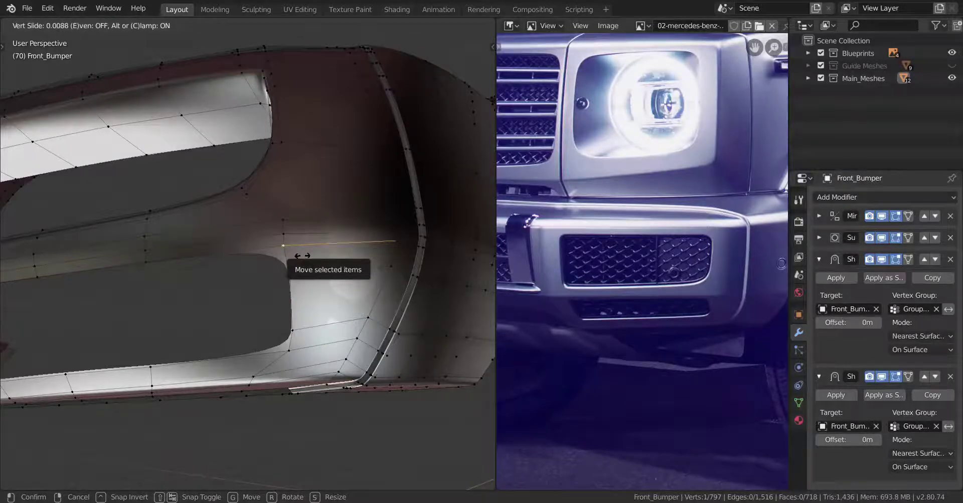
left_click(303, 256)
key("g")
key("g")
key("c")
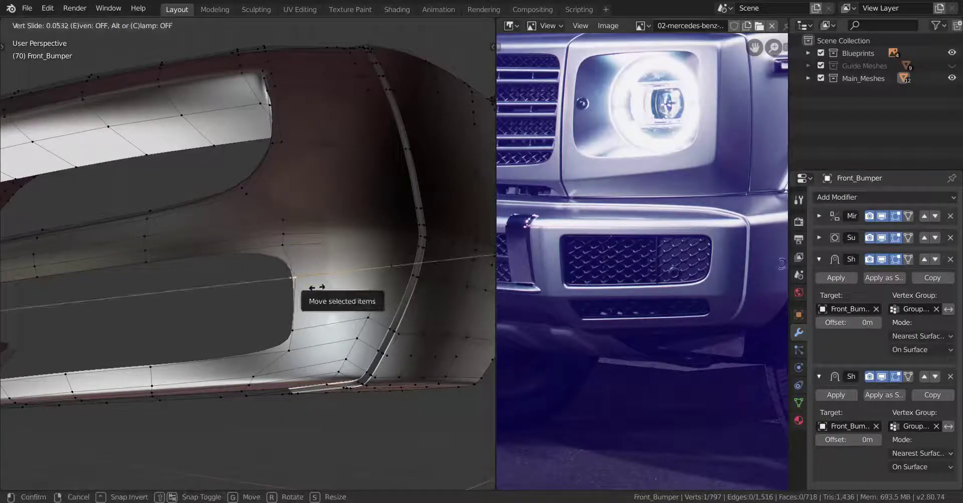
left_click(249, 306)
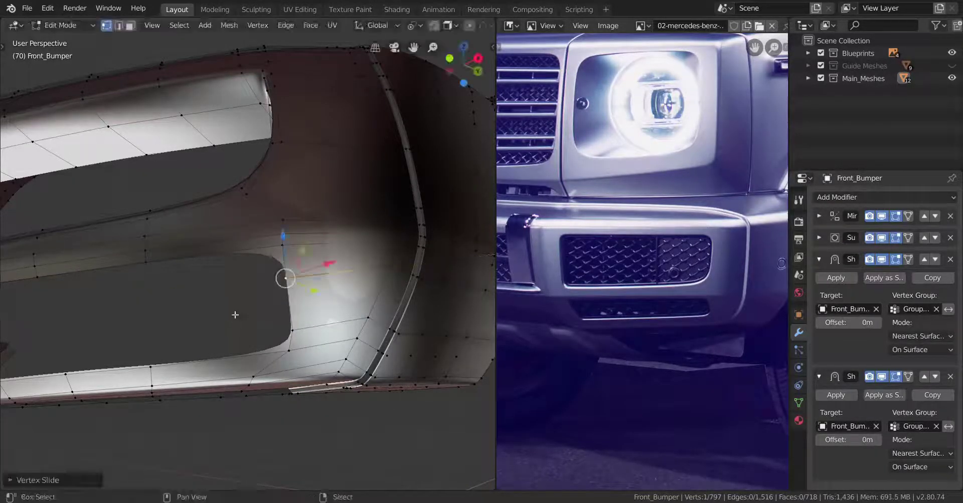
Cut a vertical edge loop through the strip between the two openings near their outer end and scale it along Z
key("Tab")
middle_click_drag(250, 305, 236, 385)
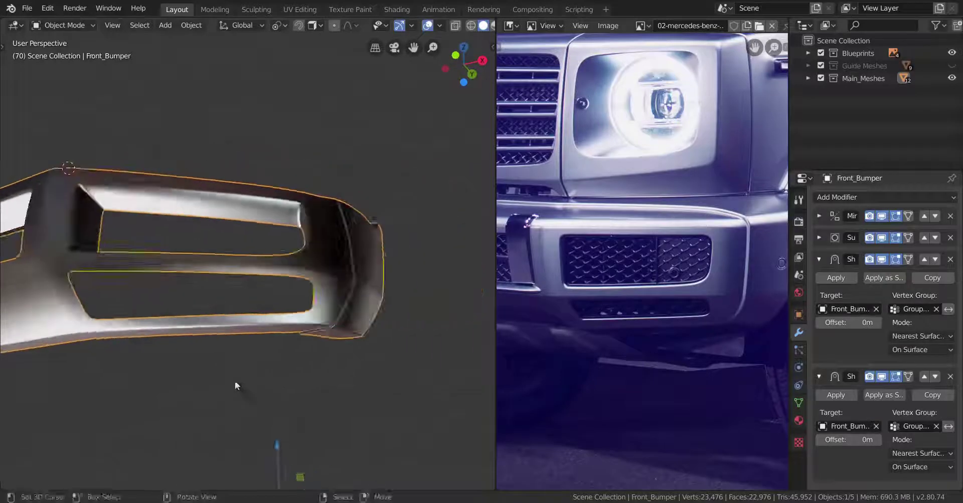
scroll(248, 384, "up", 3)
key("Tab")
middle_click_drag(297, 383, 267, 372)
left_click(272, 367)
left_click(271, 368)
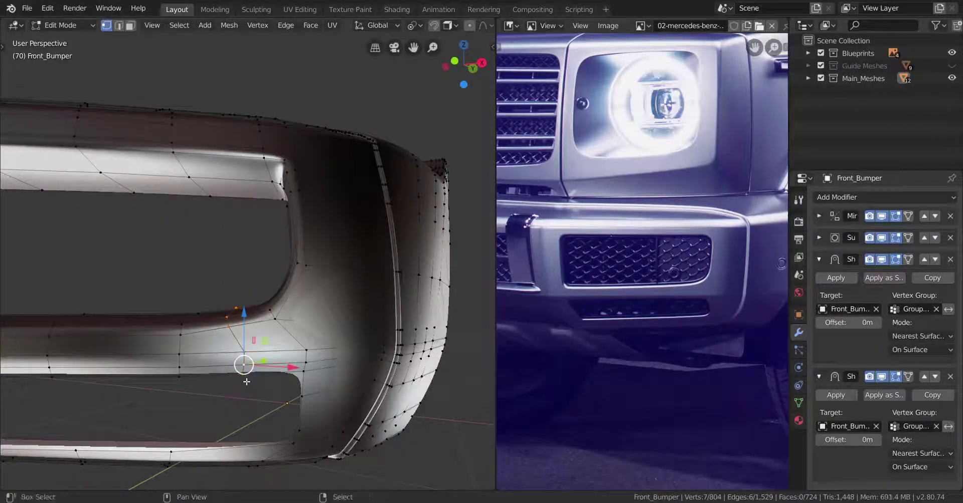
key("s")
key("z")
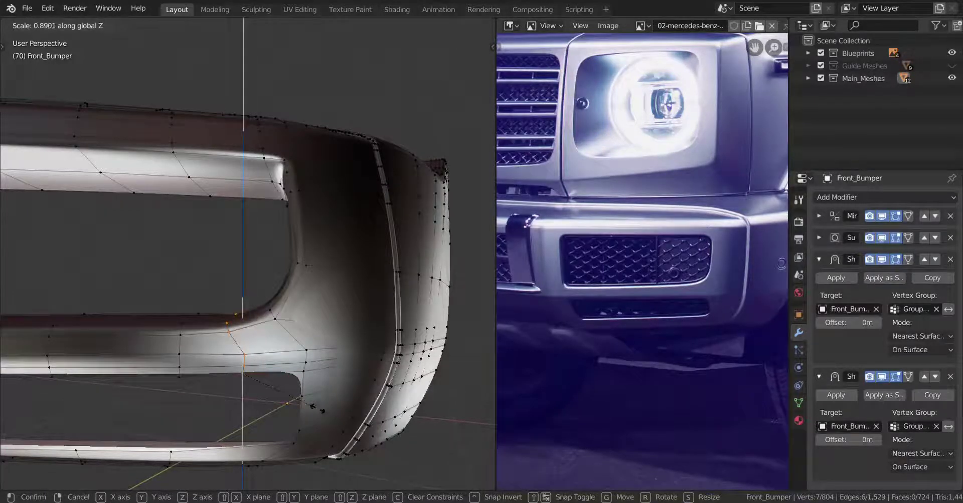
left_click(395, 416)
Slide the three-vertex edge path above the lower opening outward, toward the opening's outer corner
middle_click_drag(396, 416, 240, 351)
key("Tab")
key("Tab")
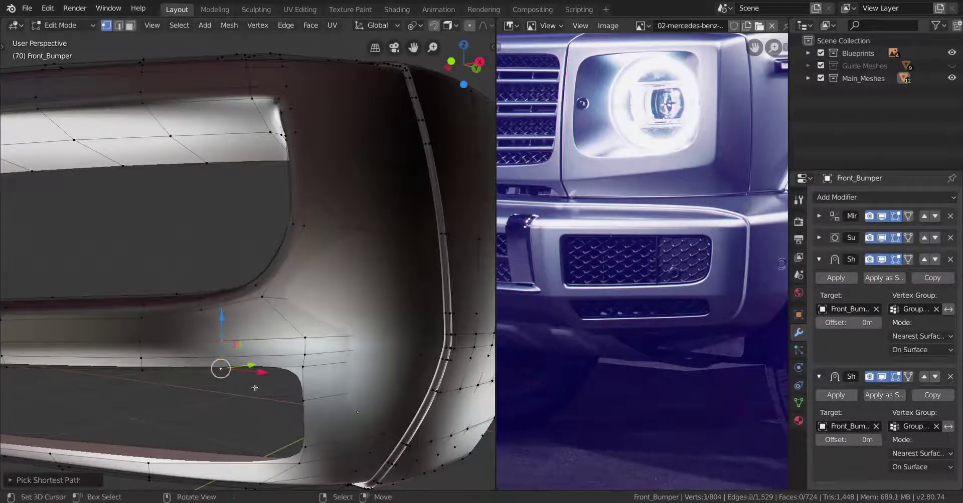
key("g")
key("g")
left_click(315, 391)
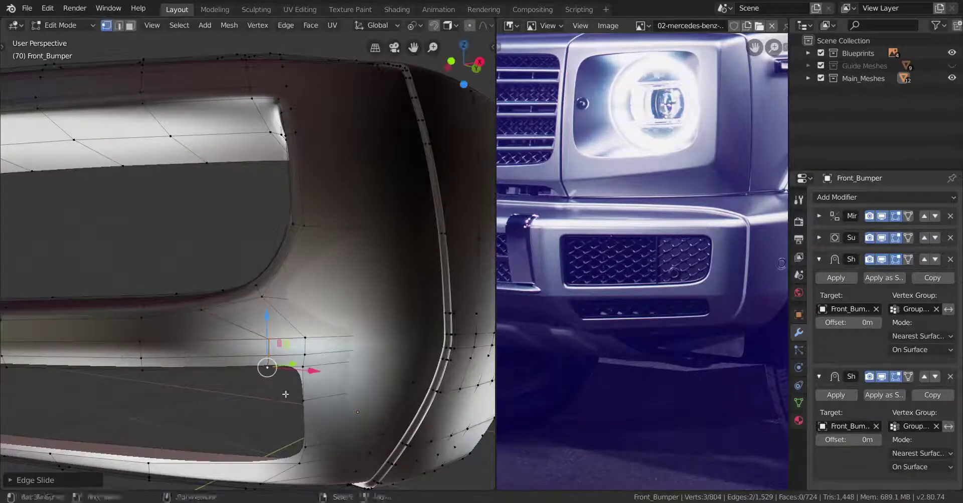
Cut an edge loop across the strip below the lower opening near its outer end, and slide its upper edge outward
middle_click_drag(315, 390, 282, 356)
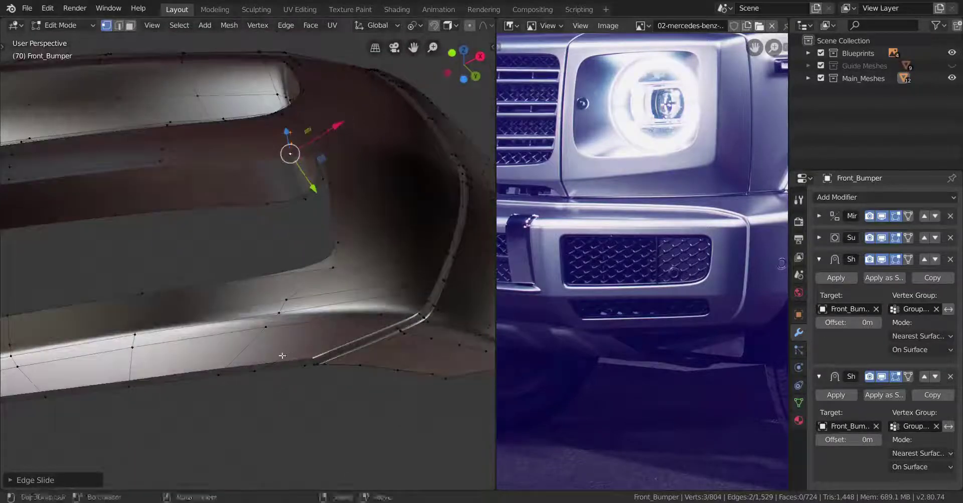
left_click(231, 340)
left_click(222, 339)
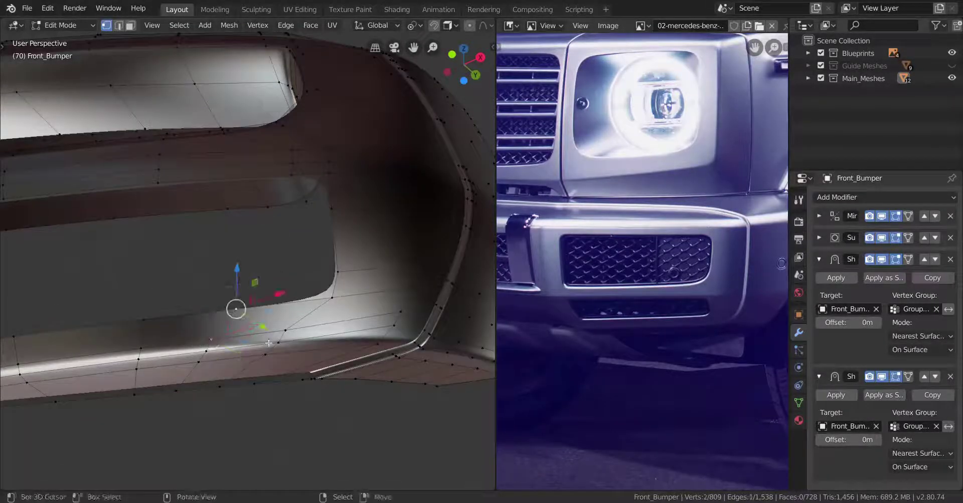
key("g")
key("g")
left_click(288, 335)
Slide the vertex on the lower opening's bottom edge near its outer end toward the corner
right_click(269, 308)
key("g")
key("g")
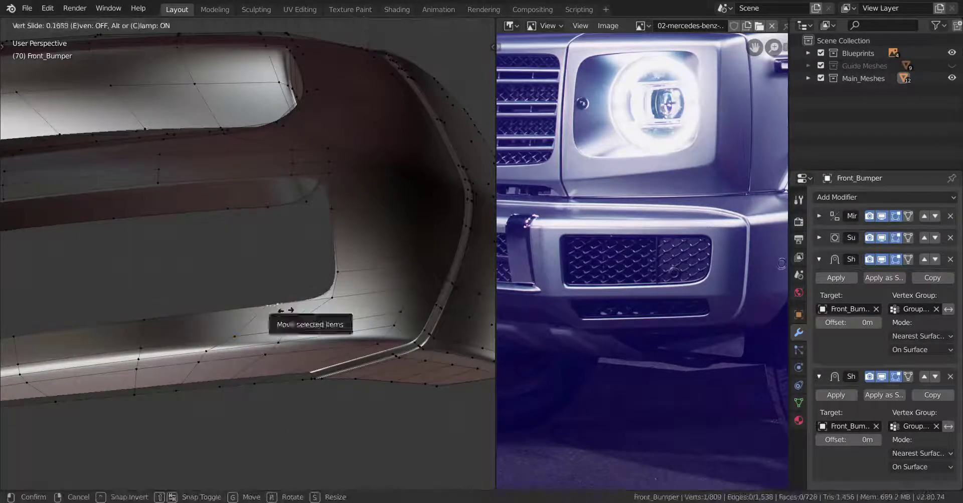
left_click(300, 309)
middle_click_drag(300, 310, 260, 441)
key("Tab")
scroll(298, 383, "down", 3)
key("Tab")
scroll(297, 422, "up", 5)
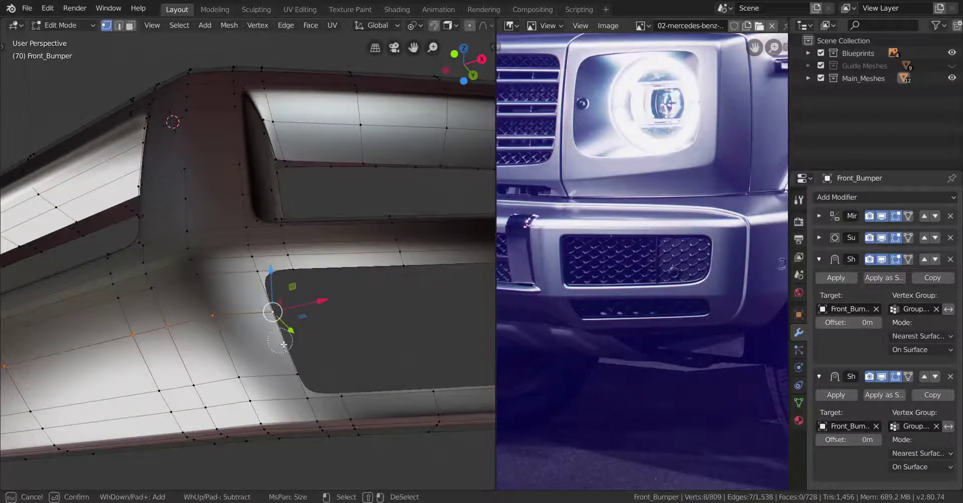
Dissolve the two horizontal edge paths that run into the lower opening's inner end
key("Escape")
key("x")
left_click(255, 426)
right_click(250, 375, "alt")
key("x")
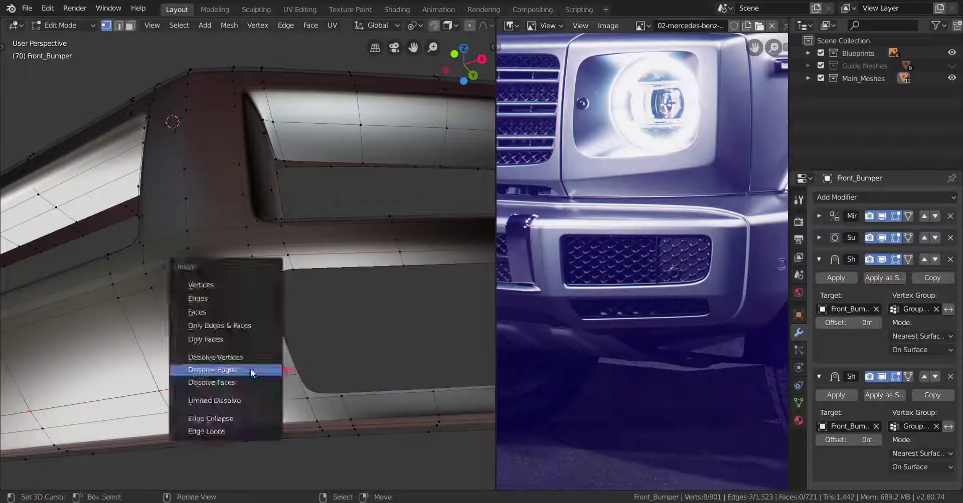
left_click(252, 371)
Cut five evenly spaced horizontal edge loops beside the lower opening's inner end, and dissolve three of them
key("ctrl+r")
scroll(296, 349, "up", 5)
key("Escape")
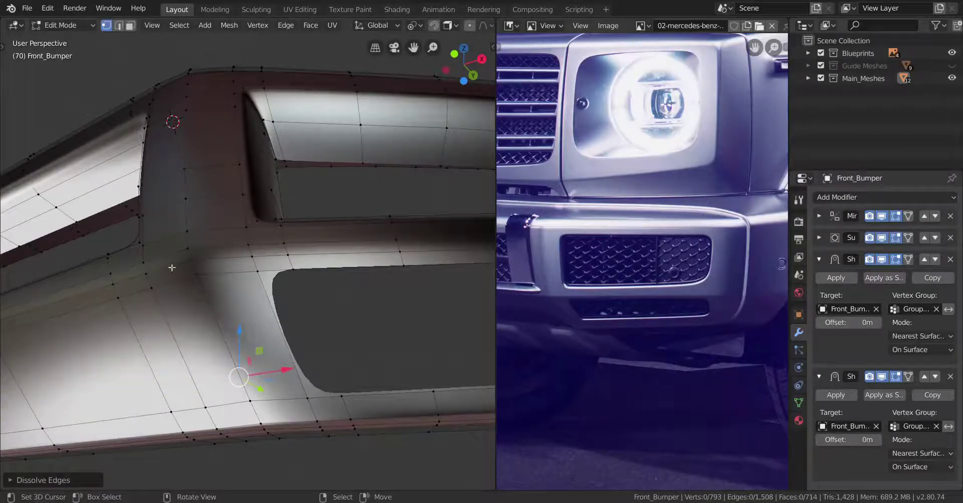
left_click(120, 25)
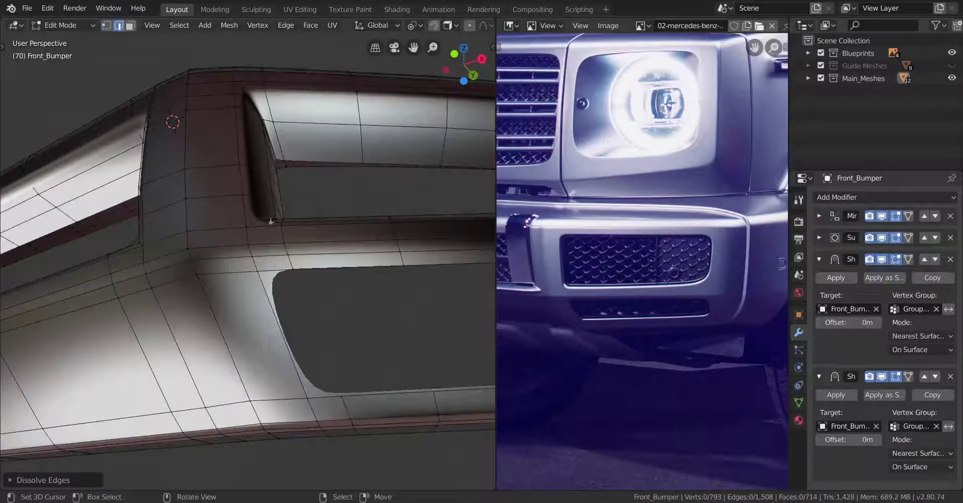
left_click(284, 315)
right_click(258, 297)
right_click(277, 379)
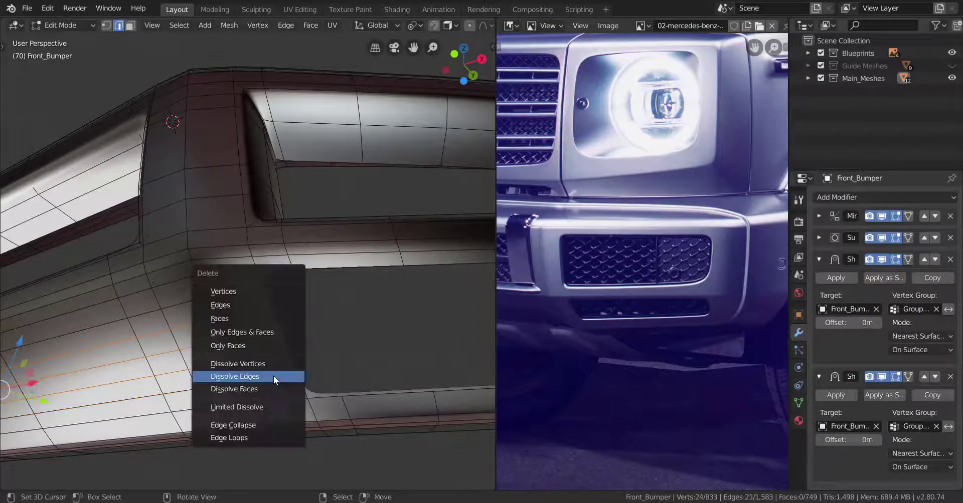
left_click(273, 375)
key("Tab")
scroll(205, 327, "down", 3)
scroll(302, 303, "down", 4)
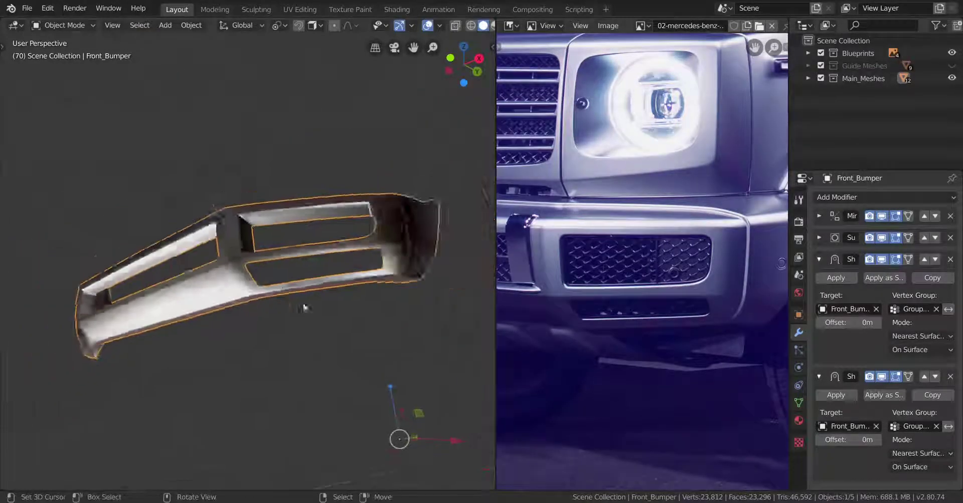
Select the boundary edge loop of the lower opening and fill it with a single face
mouse_move(302, 303)
middle_mouse_down()
mouse_move(274, 362)
mouse_move(306, 296)
middle_mouse_up()
scroll(299, 344, "up", 4)
scroll(314, 284, "up", 4)
key("Tab")
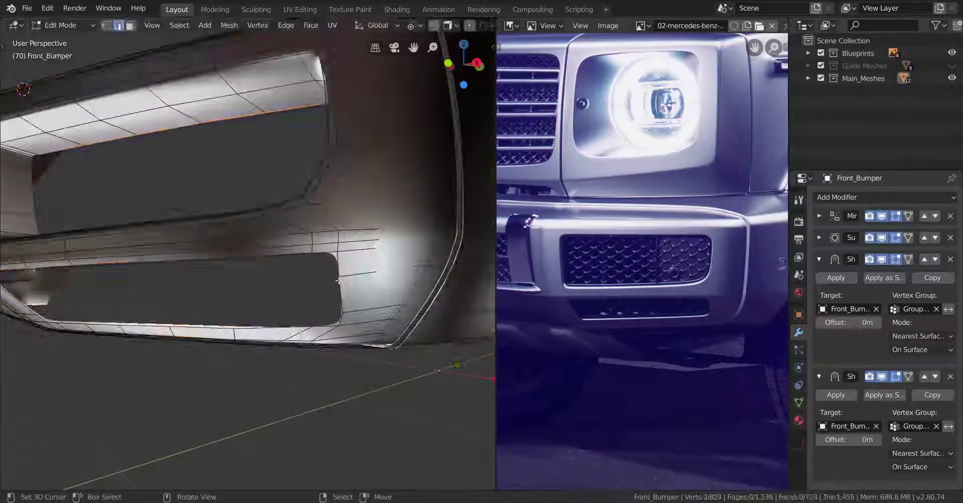
scroll(362, 288, "up", 3)
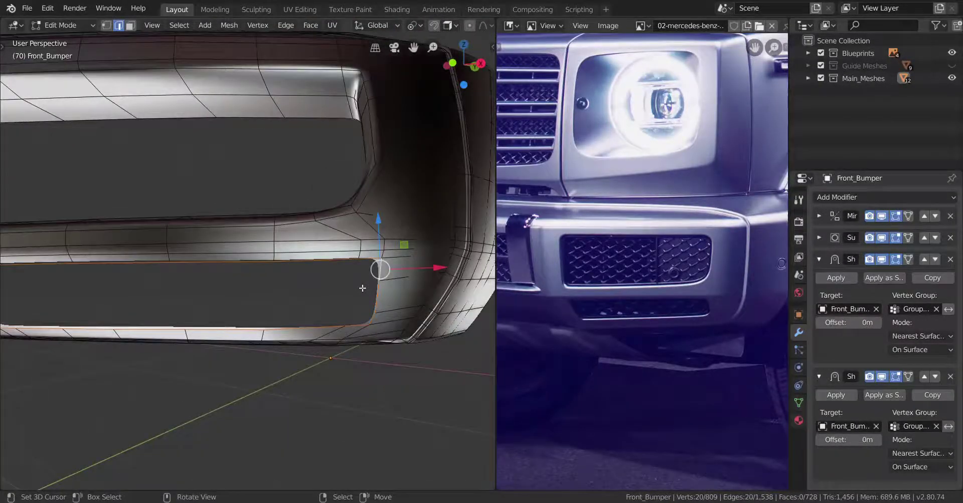
key("KP_1")
scroll(362, 288, "up", 3)
scroll(411, 309, "down", 2)
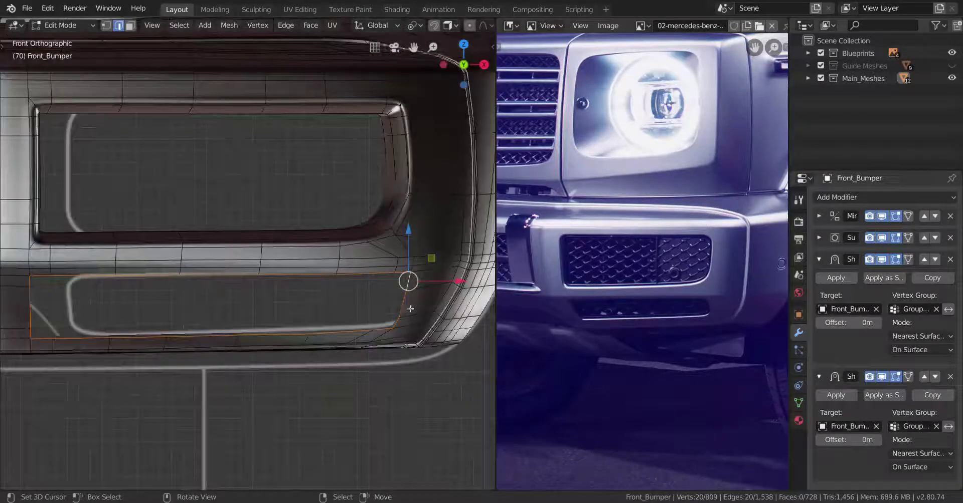
key("f")
Inset the face filling the lower opening by a thin margin and delete the inner face to reopen the hole
scroll(402, 317, "up", 5)
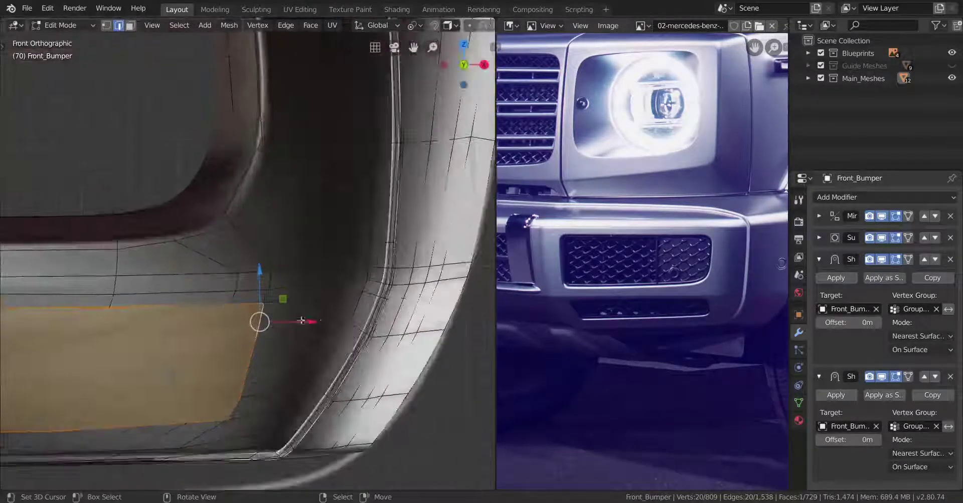
key("i")
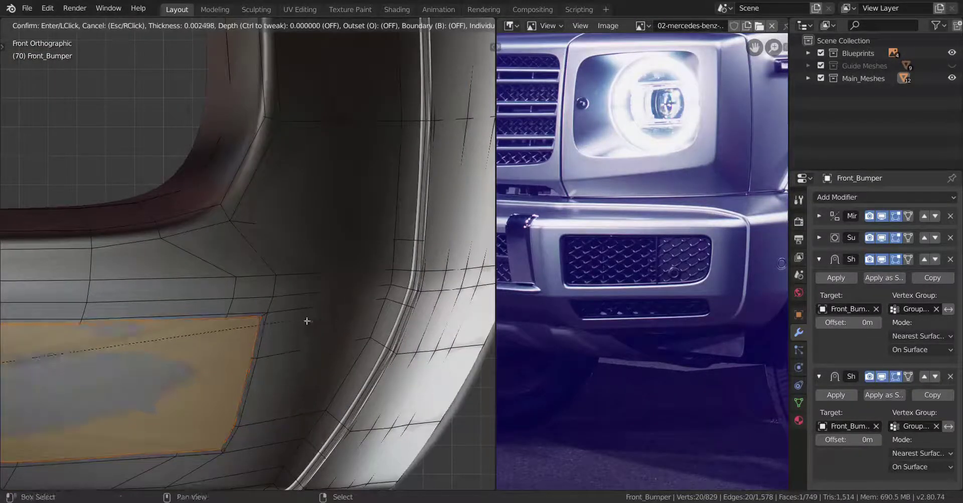
left_click(244, 328)
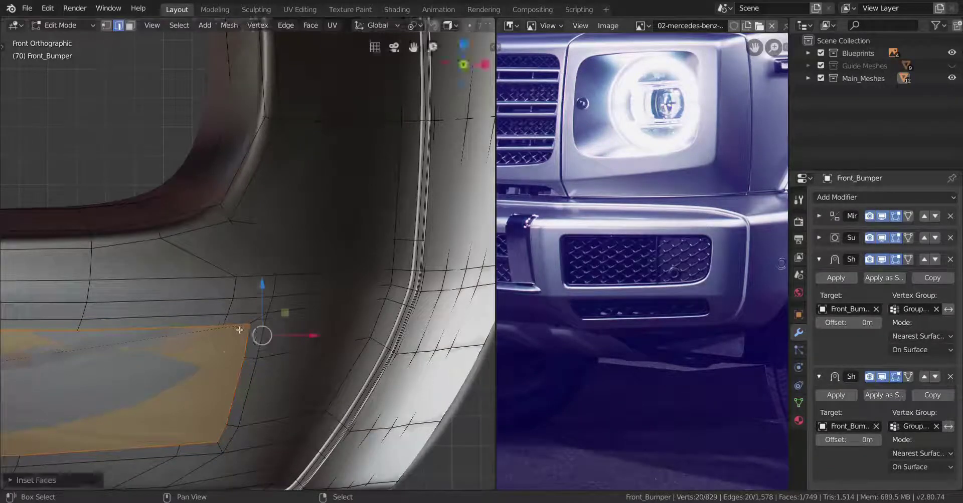
scroll(236, 329, "down", 3)
middle_click_drag(210, 334, 244, 312, "shift")
key("x")
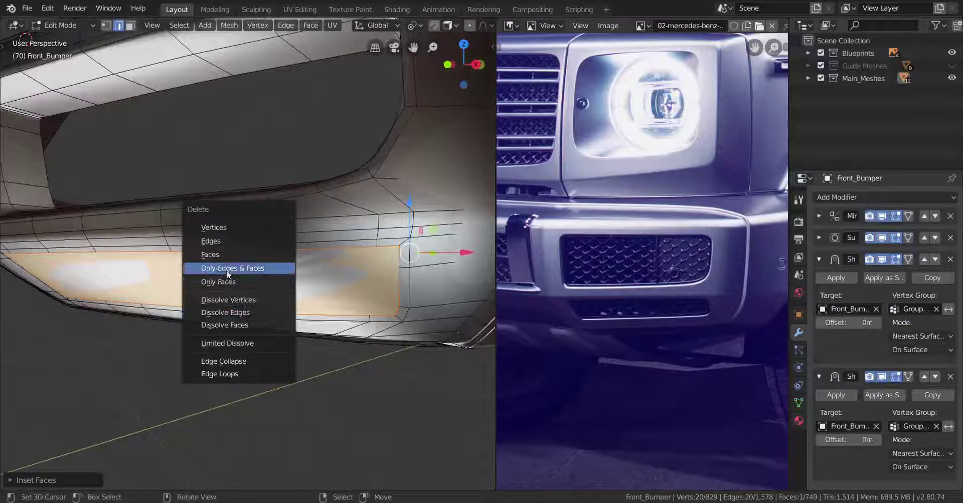
left_click(227, 271)
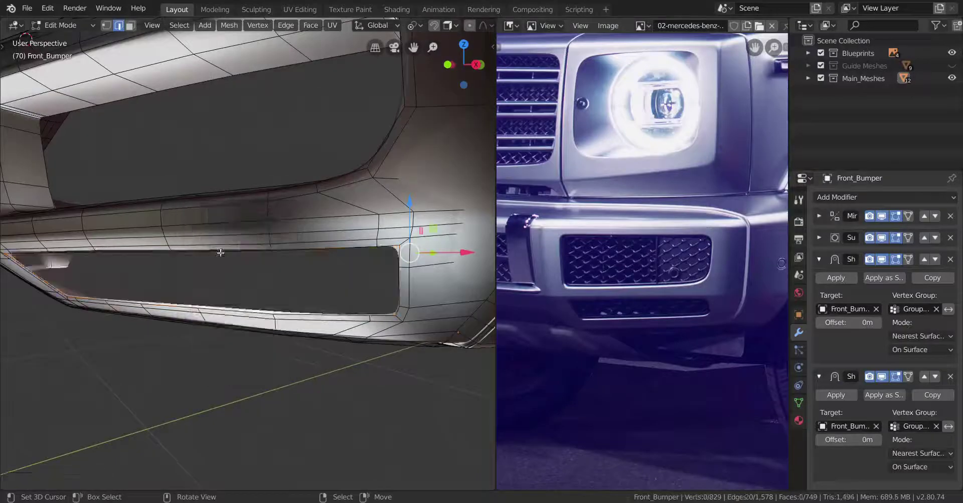
key("Tab")
middle_click_drag(227, 273, 287, 317)
key("Tab")
scroll(250, 313, "up", 4)
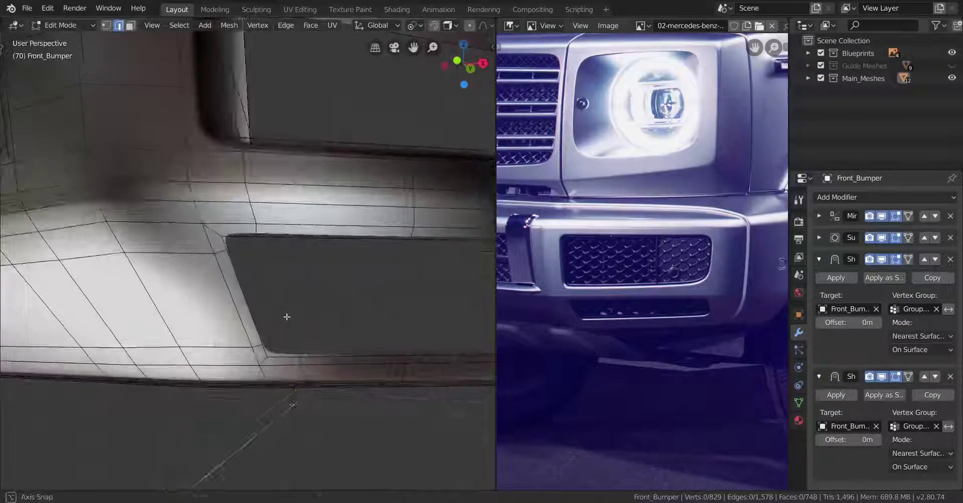
Extrude the lower opening's boundary loop back along the global Y axis to form an inner wall
key("Tab")
scroll(301, 401, "down", 4)
middle_click_drag(312, 348, 355, 323)
key("Tab")
scroll(297, 324, "up", 4)
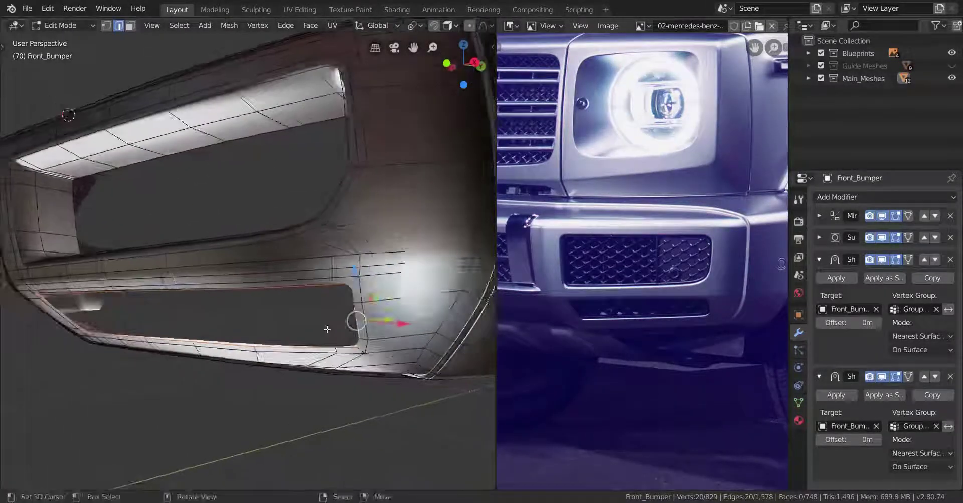
key("e")
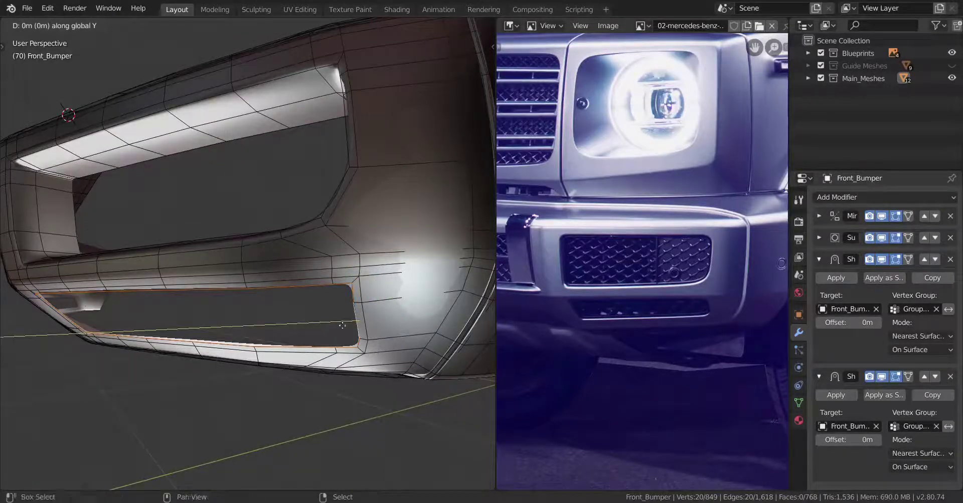
left_click(466, 291)
Reposition the extruded rear edge loop of the lower opening to adjust the wall's depth
middle_click_drag(366, 318, 432, 366)
key("g")
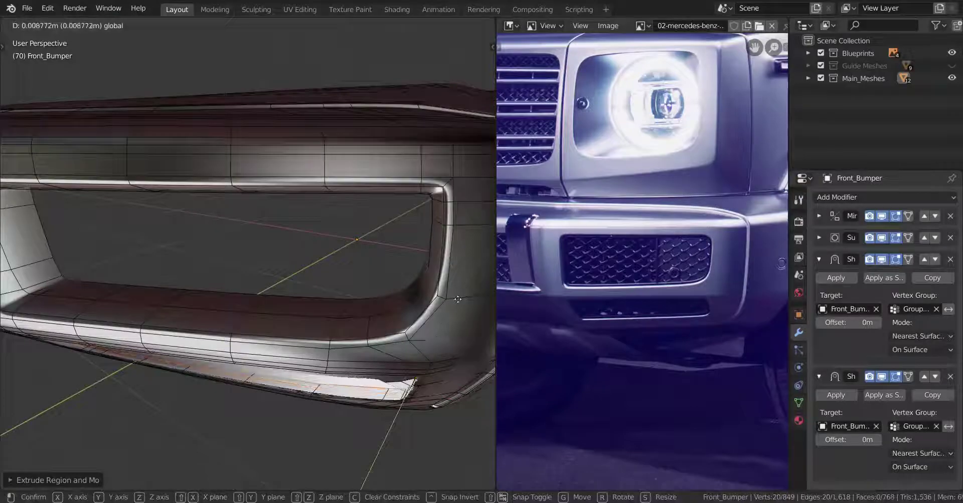
left_click(457, 299)
middle_click_drag(458, 299, 431, 326)
key("g")
left_click(444, 357)
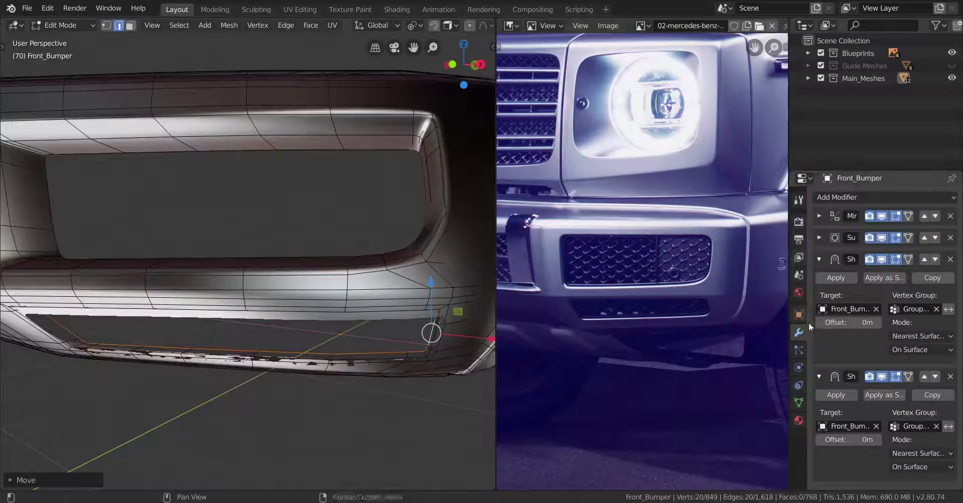
Remove the lower opening's extruded rear vertices from the vertex group Group.001
left_click(799, 403)
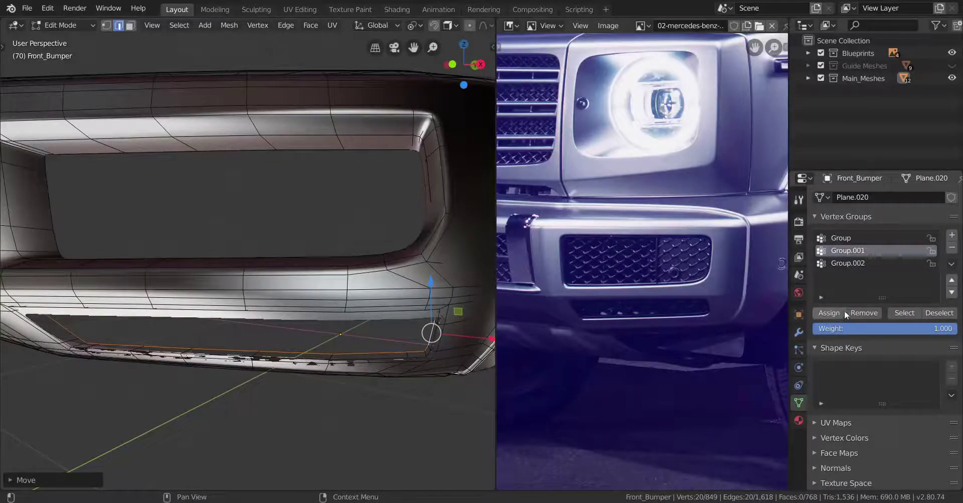
left_click(842, 312)
middle_click_drag(422, 371, 409, 363)
Set the pivot point to Bounding Box Center and narrow the lower opening's rear edge loop slightly with Shrink/Fatten
key("alt+s")
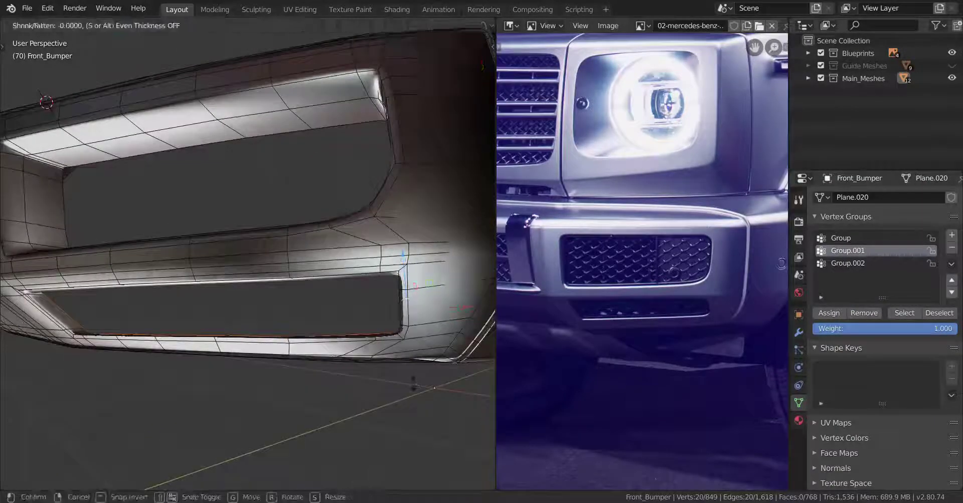
left_click(406, 362)
key("shift+s")
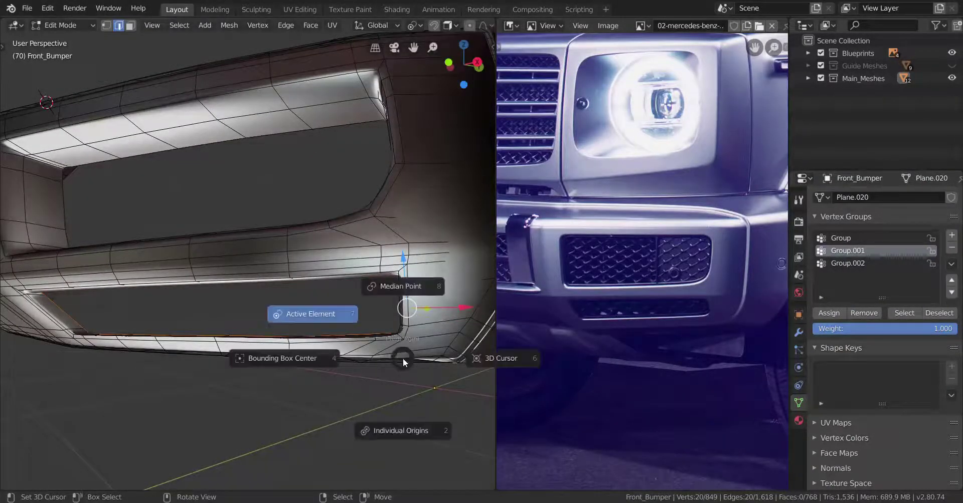
left_click(314, 361)
key("alt+s")
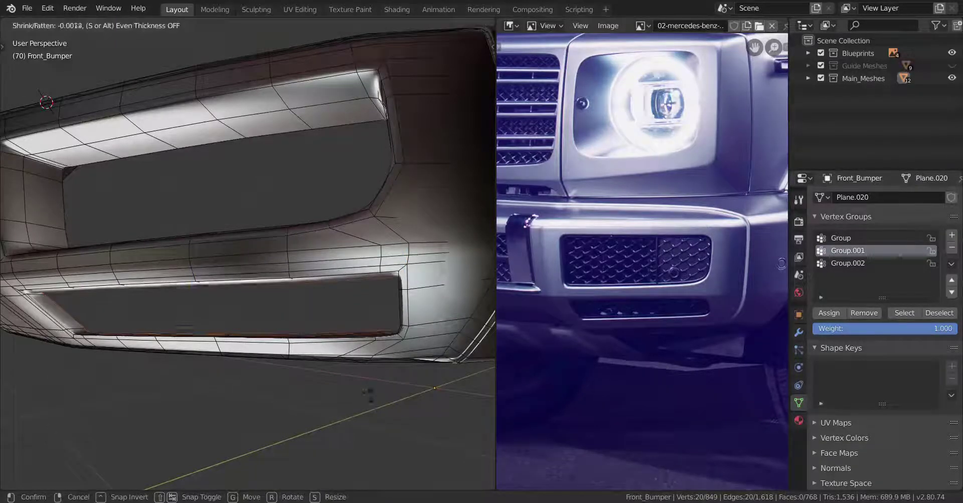
left_click(361, 381)
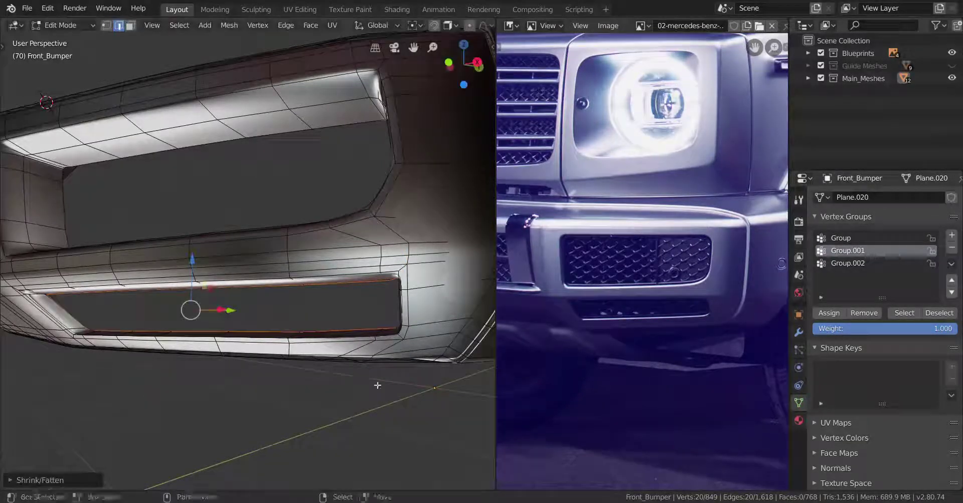
In wireframe vertex selection, slide the rear-loop vertex at the lower opening's upper inner corner down along the end edge
middle_click_drag(378, 382, 332, 352)
key("Tab")
key("Tab")
middle_click_drag(91, 274, 301, 306, "shift")
scroll(255, 276, "up", 6)
scroll(300, 305, "up", 4)
middle_click_drag(363, 407, 353, 408)
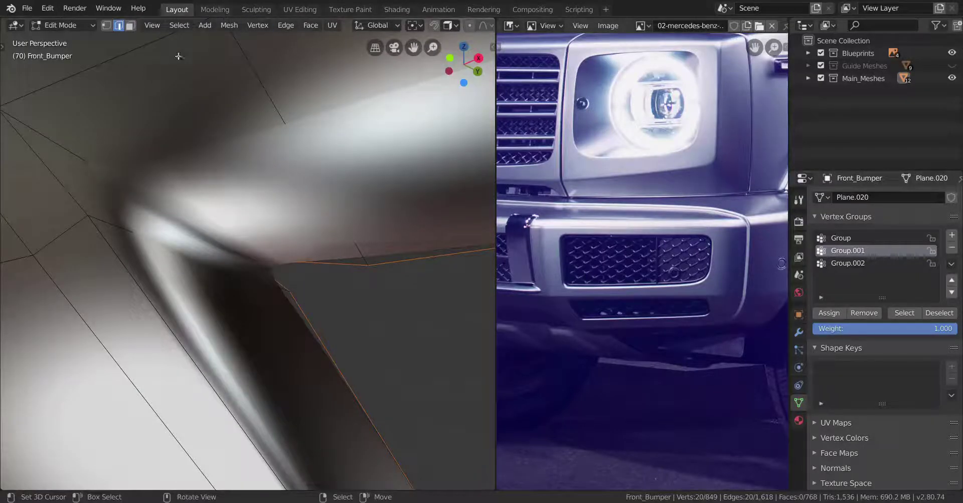
key("alt+z")
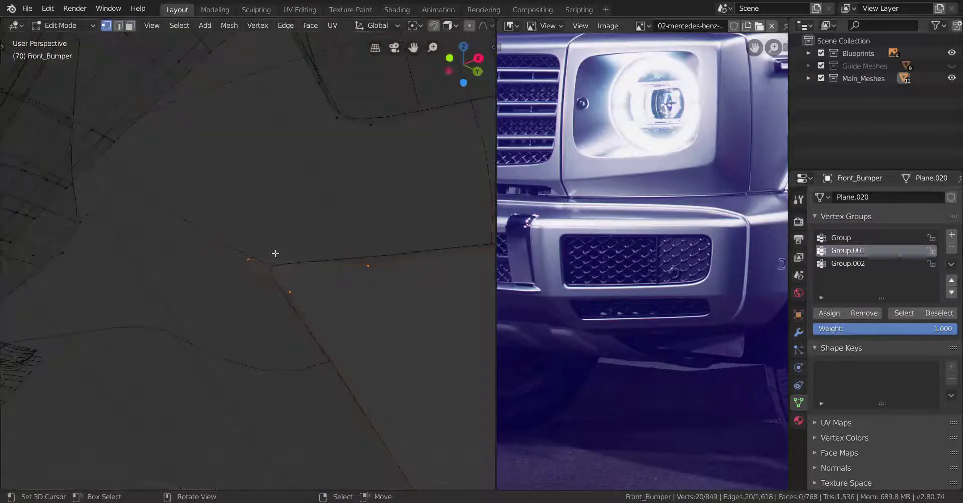
key("KP_Decimal")
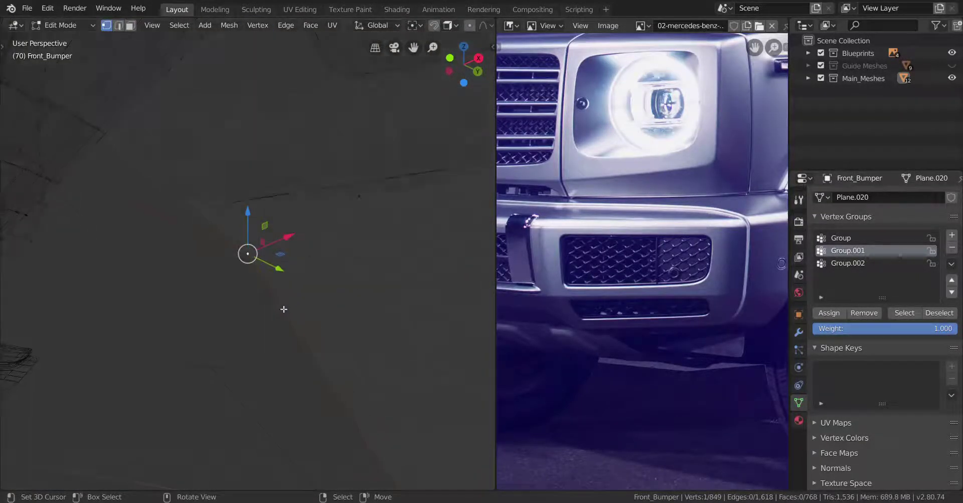
scroll(283, 309, "down", 4)
middle_click_drag(284, 309, 293, 318)
key("g")
key("g")
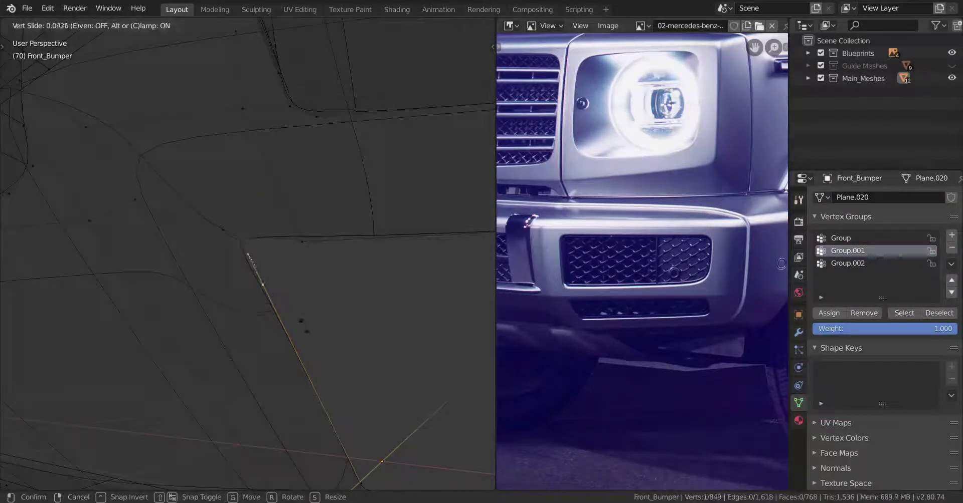
left_click(305, 329)
Slide the rear-loop vertex on the lower opening's upper edge away from the inner corner
right_click(303, 246)
key("g")
key("g")
left_click(312, 259)
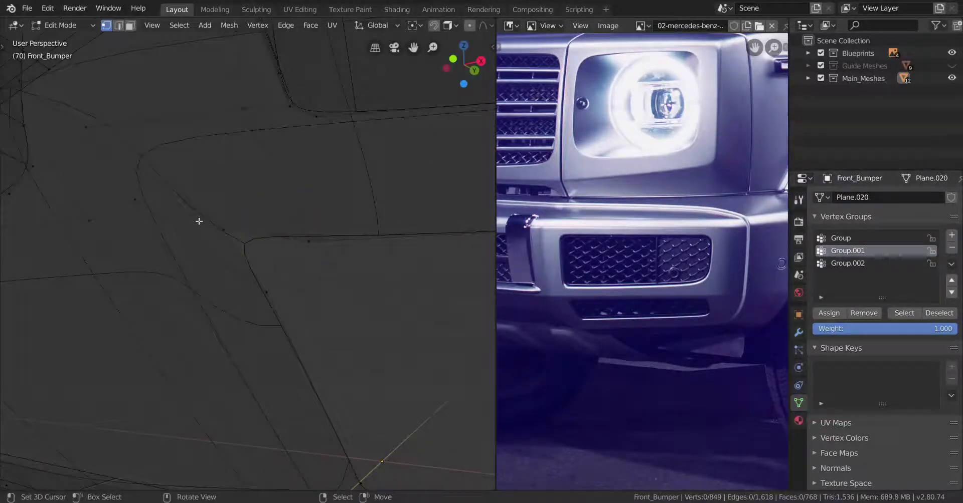
Slide the vertex at the upper inner corner of the rear loop in toward the opening in several small adjustments
key("g")
key("g")
left_click(235, 254)
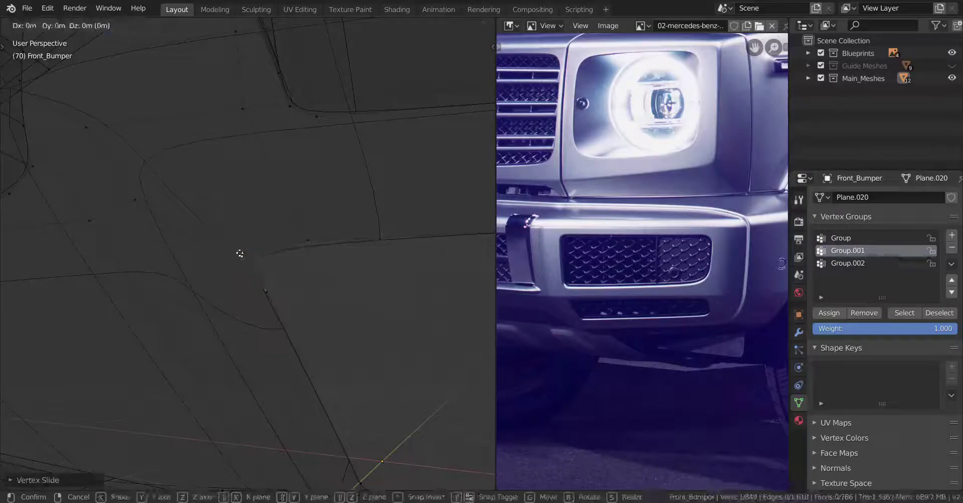
key("g")
key("g")
left_click(264, 250)
key("g")
key("g")
left_click(269, 257)
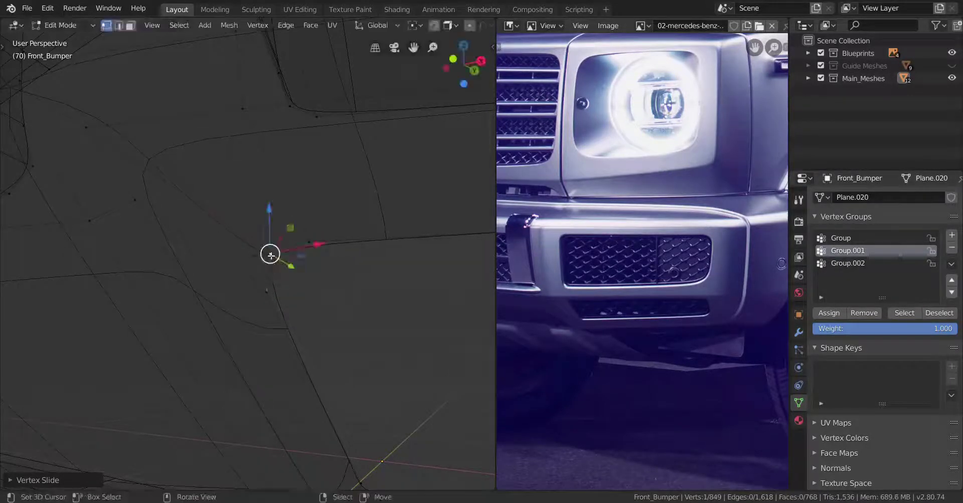
Slide the rear-loop vertex at the lower opening's lower inner corner to even out the corner
middle_click_drag(270, 260, 276, 282)
scroll(282, 277, "up", 3)
right_click(277, 321)
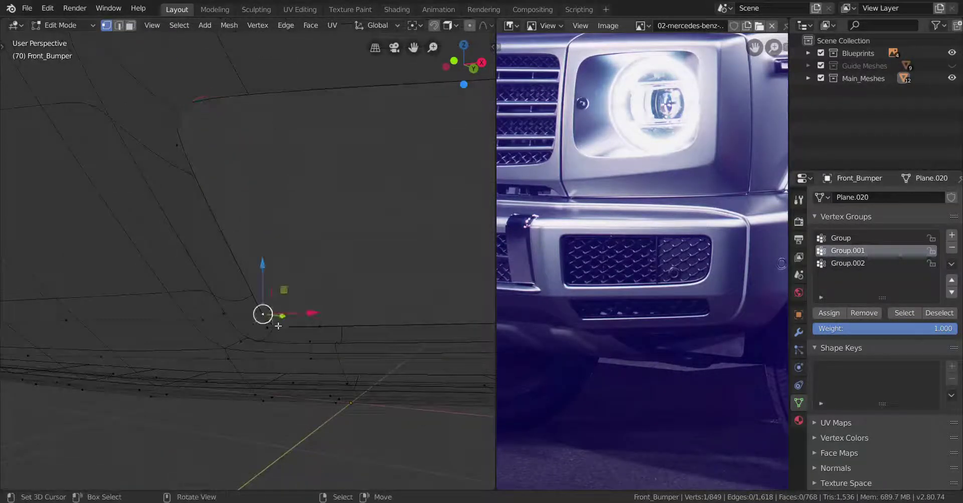
right_click(278, 329)
key("g")
key("g")
left_click(272, 327)
scroll(296, 318, "down", 4)
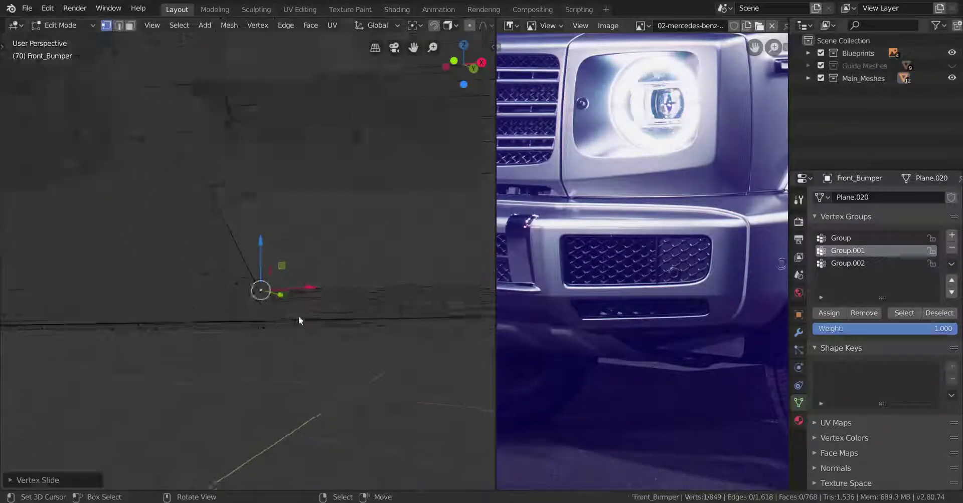
Return to solid shading and inspect the inner wall at the lower opening's outer end
key("Tab")
middle_click_drag(299, 316, 211, 312)
key("shift+z")
mouse_move(354, 309)
middle_mouse_down()
mouse_move(312, 335)
mouse_move(304, 354)
mouse_move(314, 320)
mouse_move(266, 312)
middle_mouse_up()
key("Tab")
scroll(281, 309, "up", 3)
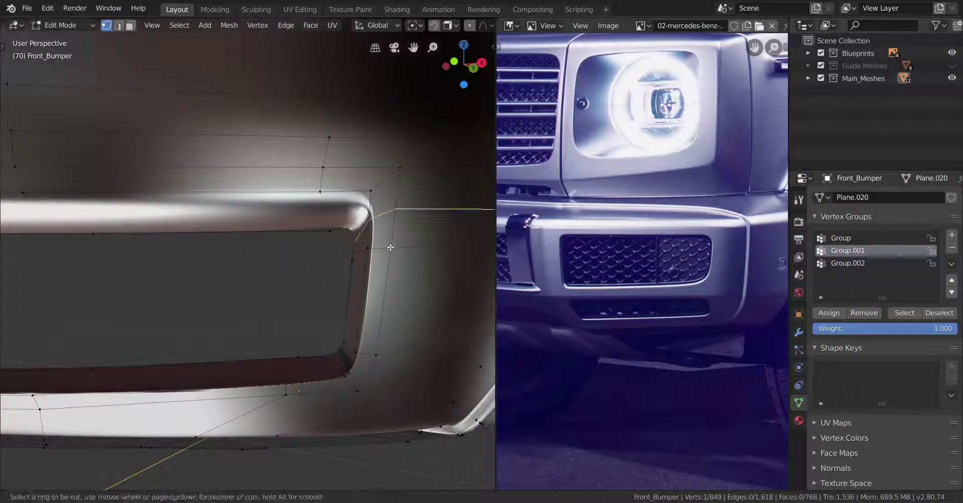
Add an edge loop around the lower side opening and remove the opening's rim loop from the Group.001 vertex group
left_click(388, 248)
right_click(384, 251)
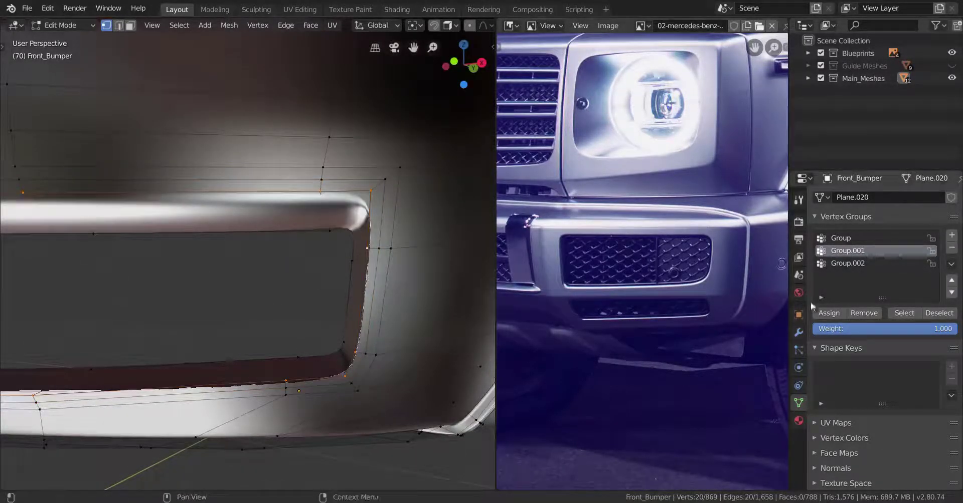
left_click(857, 320)
Examine the whole bumper in Object Mode and compare it with the lower bumper area in the reference photo
scroll(382, 337, "down", 2)
key("Tab")
middle_click_drag(341, 342, 236, 346)
scroll(239, 372, "down", 3)
scroll(640, 322, "up", 2)
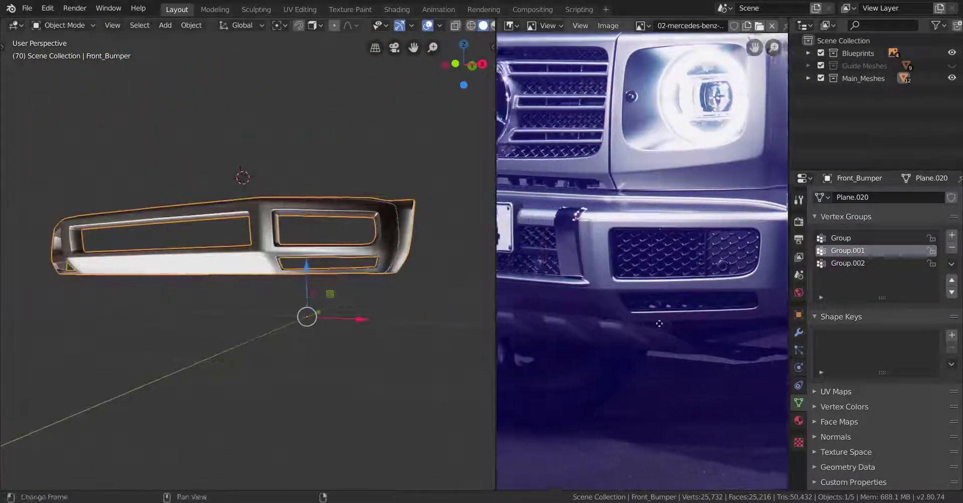
middle_click_drag(640, 322, 696, 310)
middle_click_drag(558, 283, 671, 287)
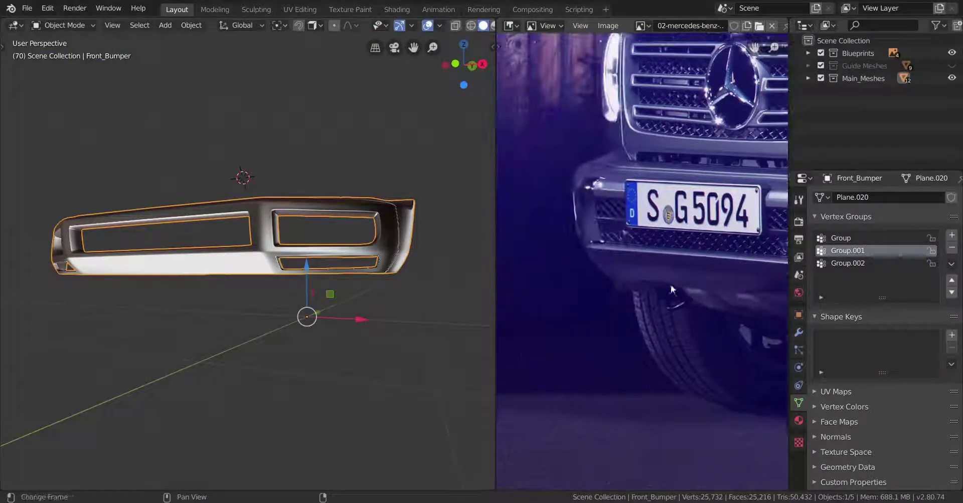
middle_click_drag(209, 359, 284, 333)
scroll(212, 342, "up", 3)
Study the mesh along the bumper's lower front panel and corner against the matching area of the reference photo
key("Tab")
scroll(278, 346, "up", 2)
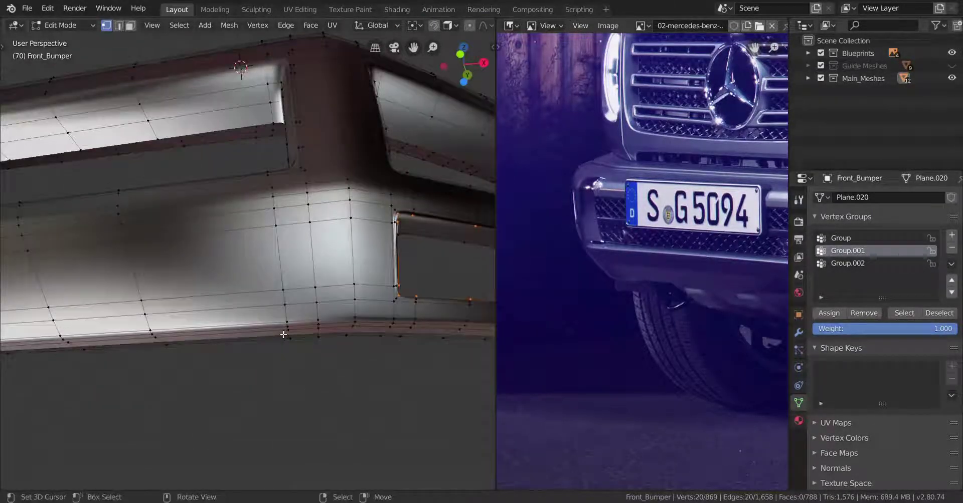
scroll(284, 334, "down", 2)
middle_click_drag(702, 327, 572, 314)
middle_click_drag(732, 292, 720, 295)
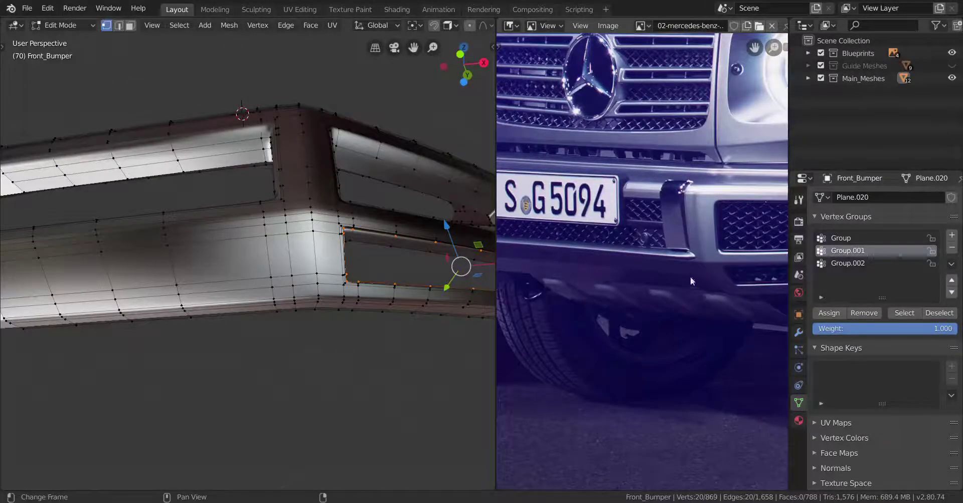
scroll(342, 347, "up", 2)
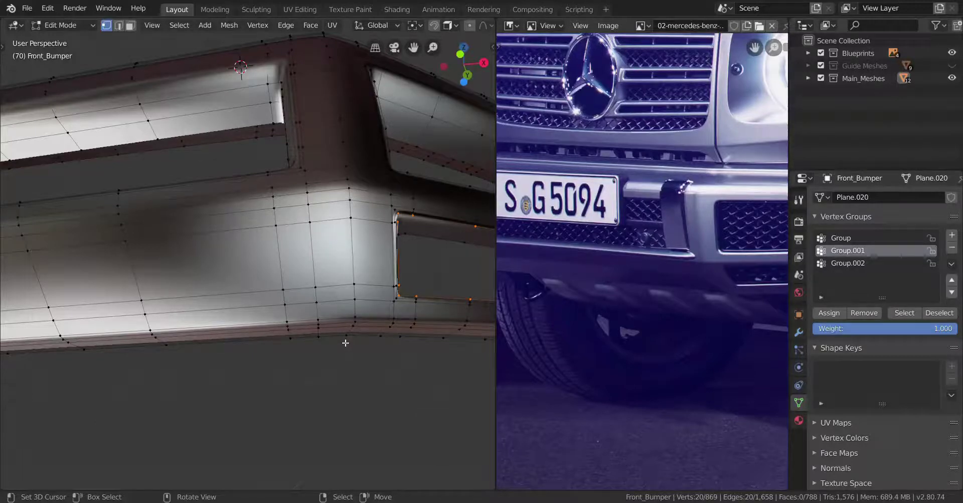
scroll(345, 343, "down", 2)
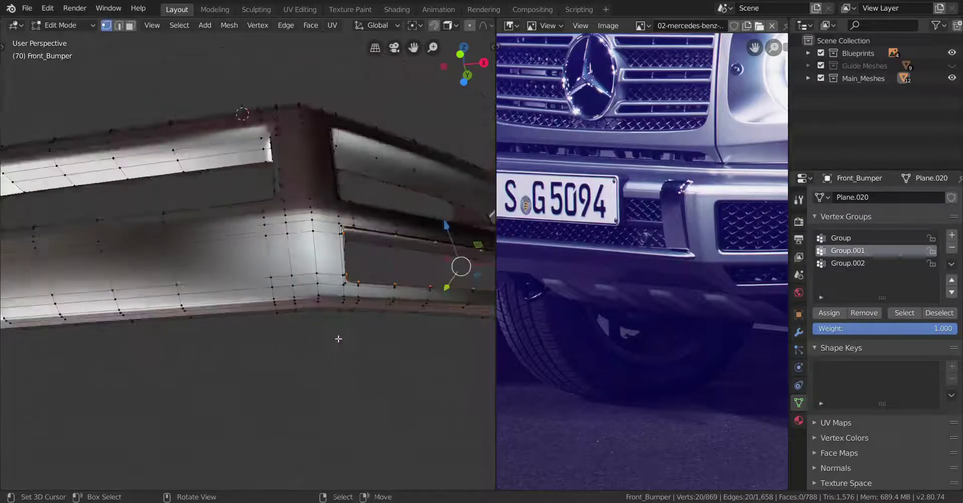
middle_click_drag(319, 307, 357, 304, "shift")
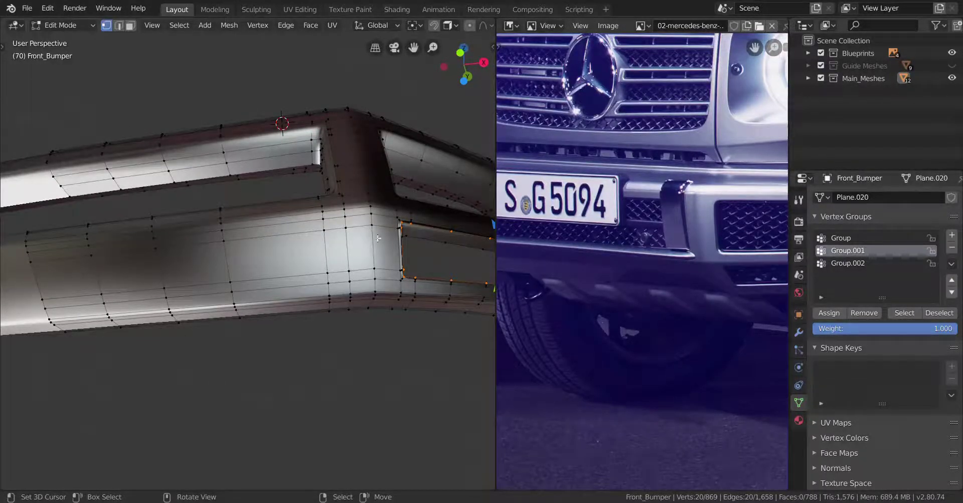
Delete the vertices of the lower front strip beneath the centre opening, stopping short of the bumper corner
right_click(57, 337, "ctrl+shift")
middle_click_drag(134, 362, 138, 348)
key("ctrl+z")
right_click(55, 335, "ctrl+shift")
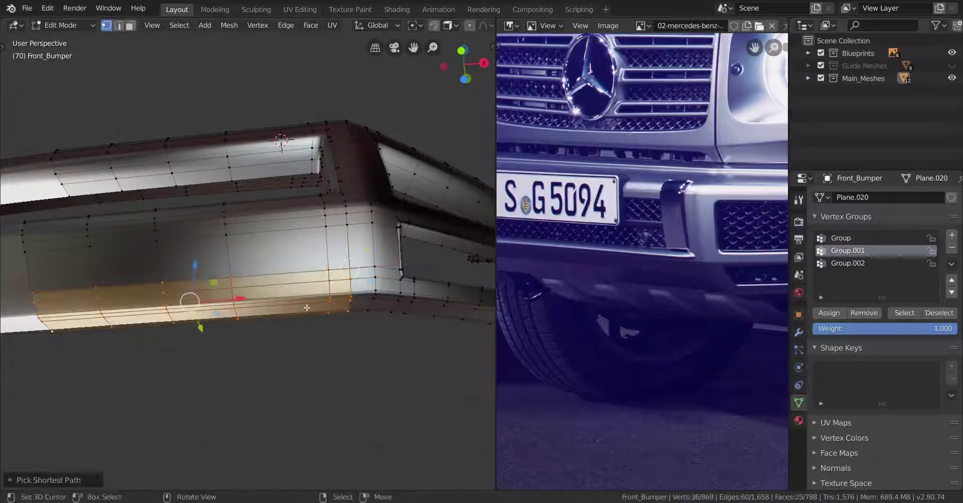
middle_click_drag(246, 327, 327, 293)
key("ctrl+z")
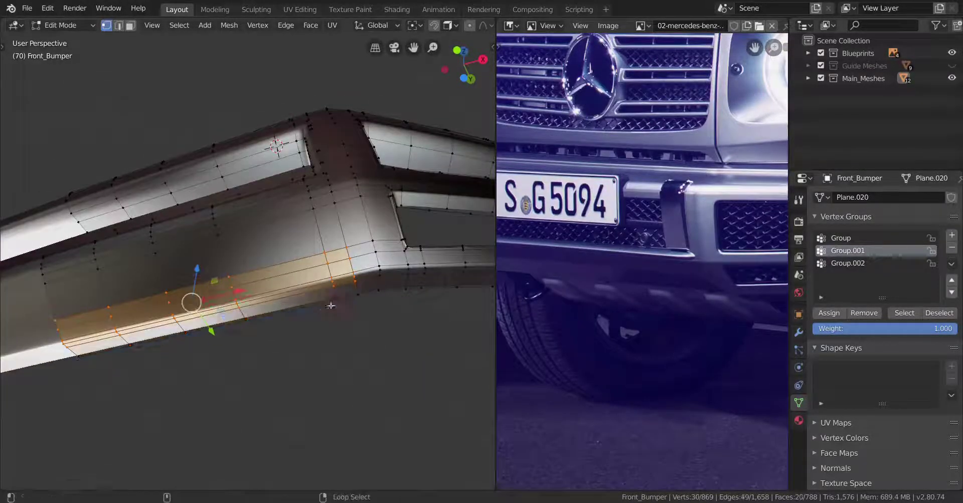
key("x")
left_click(366, 223)
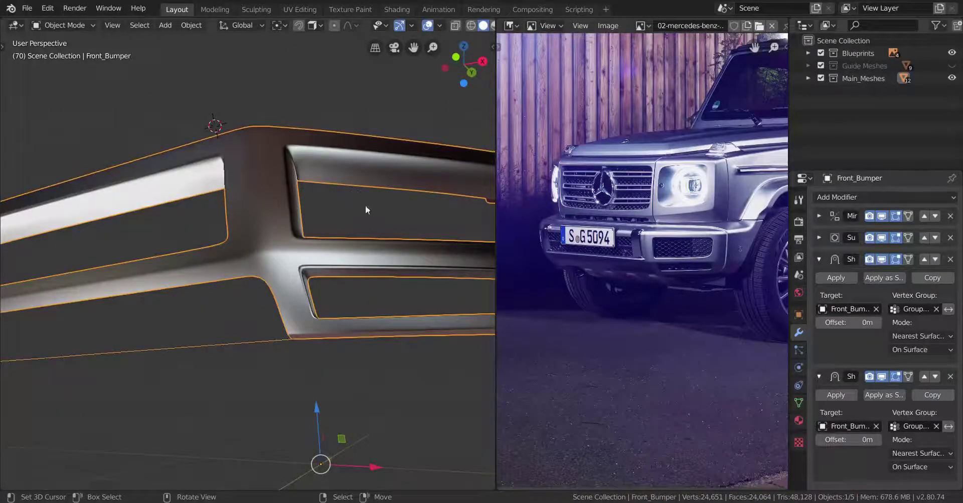
Bridge the gap's upper edge to its bottom edge below the centre opening with Bridge Edge Loops, leaving the corner end open
middle_click_drag(332, 311, 321, 284)
key("Tab")
scroll(316, 292, "up", 3)
middle_click_drag(310, 240, 327, 341)
left_click(318, 297, "ctrl")
left_click(207, 336, "shift")
left_click(333, 334, "ctrl")
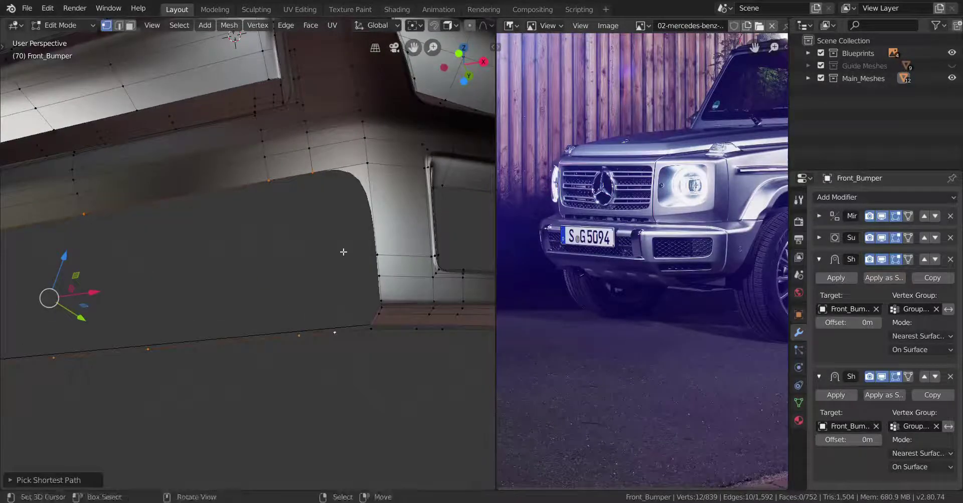
key("F3")
type("bri")
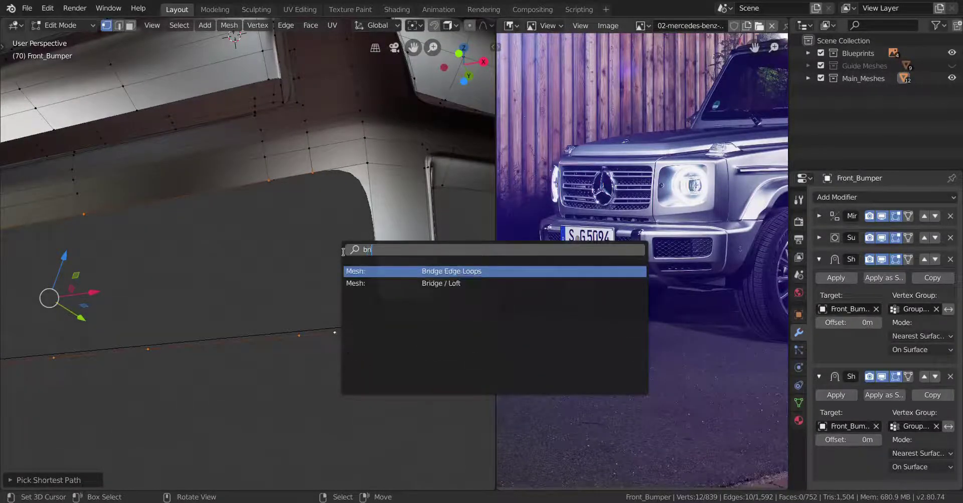
left_click(461, 272)
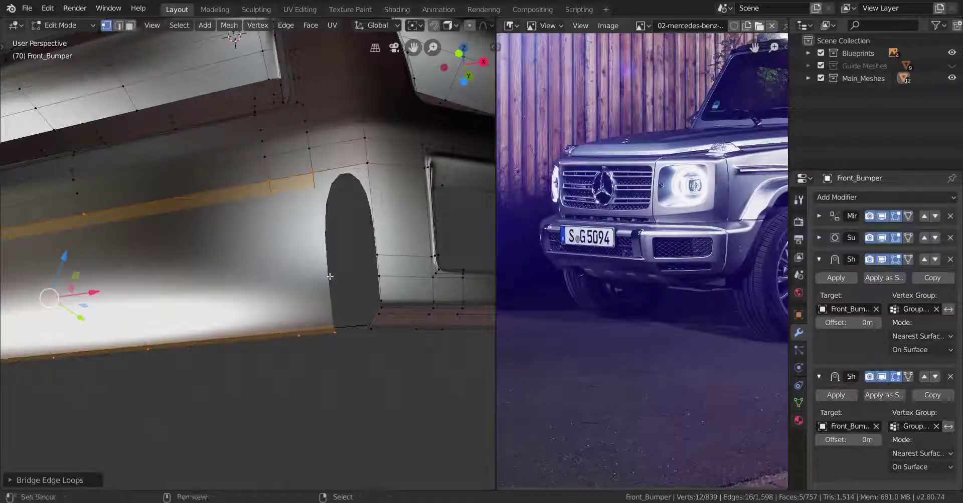
Hide the vertex above the lower side opening's inner corner and cut a vertical edge loop close to the remaining gap
middle_click_drag(329, 277, 295, 307, "shift")
scroll(297, 284, "up", 5)
scroll(296, 284, "down", 5)
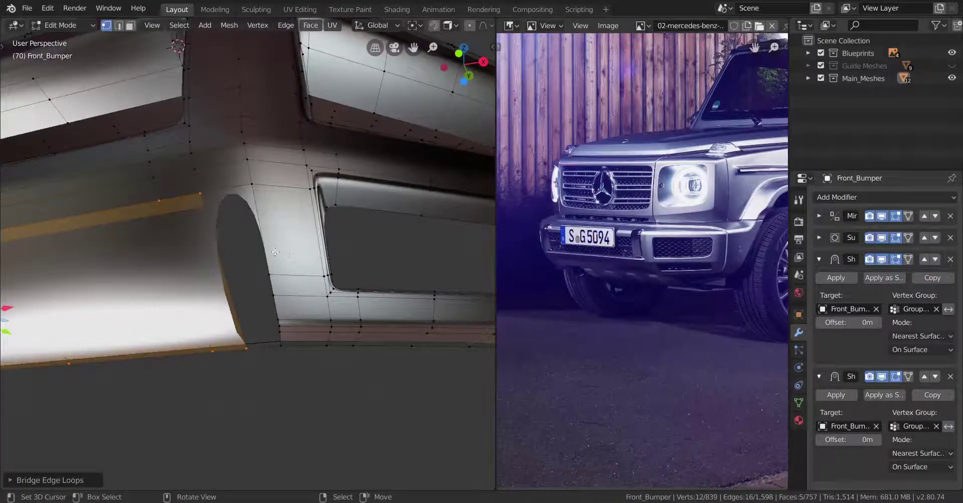
left_click(305, 169)
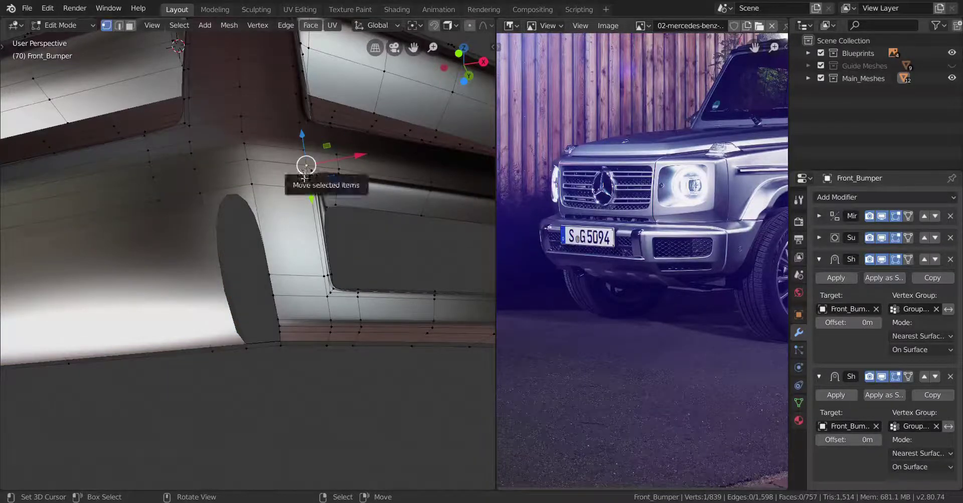
key("h")
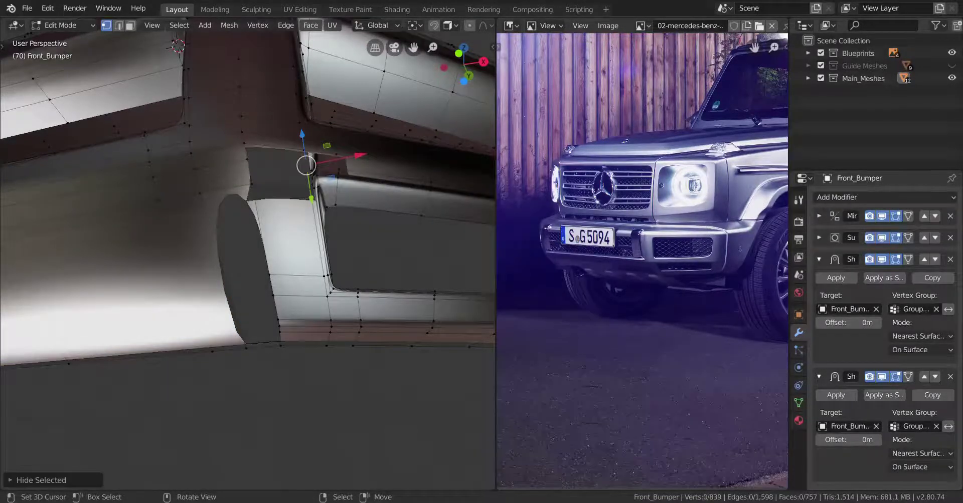
left_click(299, 305)
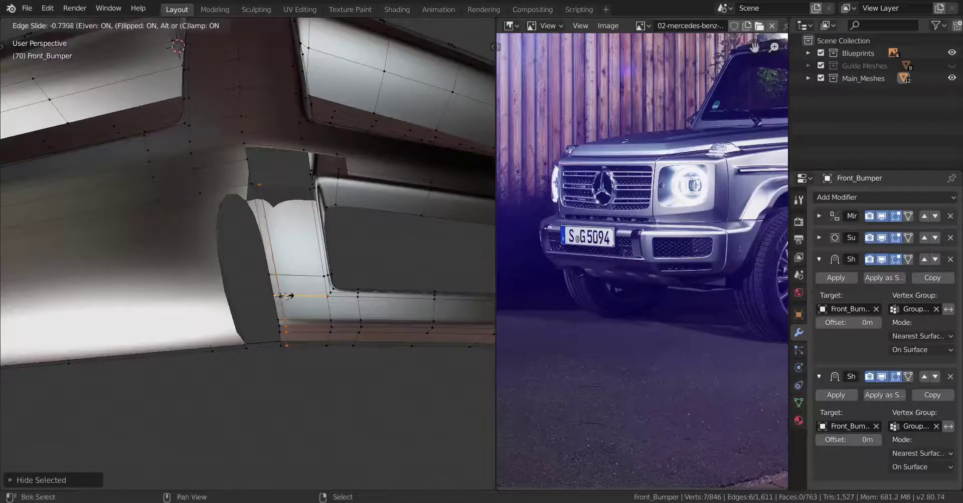
left_click(289, 294)
middle_click_drag(288, 294, 262, 271)
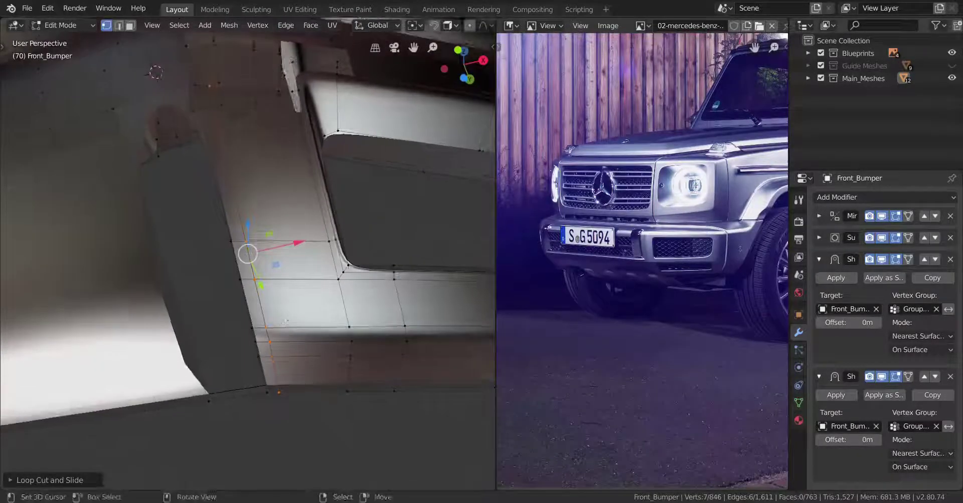
Merge three vertices near the lower end of the gap's outer side and dissolve the short edges beneath them
left_click(259, 329)
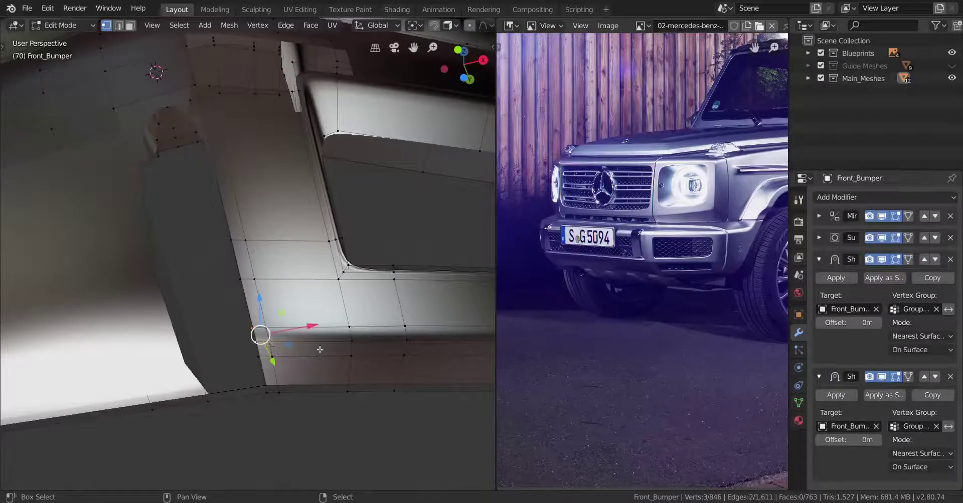
key("alt+m")
left_click(363, 359)
middle_click_drag(363, 359, 316, 343)
right_click(265, 376, "alt")
key("x")
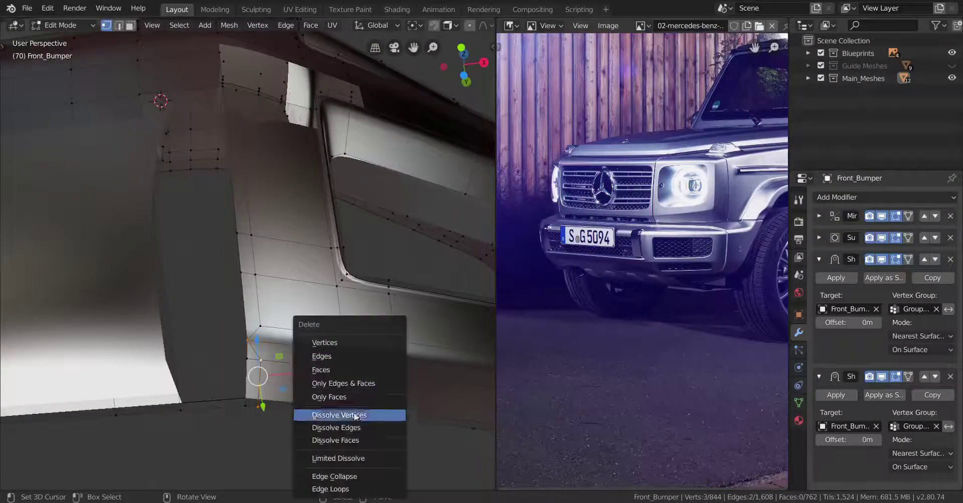
left_click(351, 428)
middle_click_drag(351, 428, 257, 291)
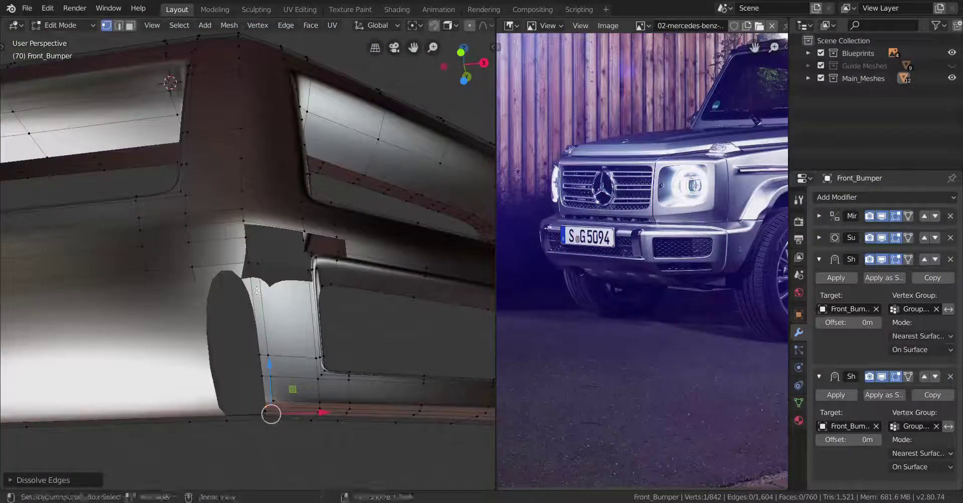
Cut a horizontal edge loop across the front panel just above the gap and reveal the hidden geometry
key("ctrl+r")
left_click(248, 256)
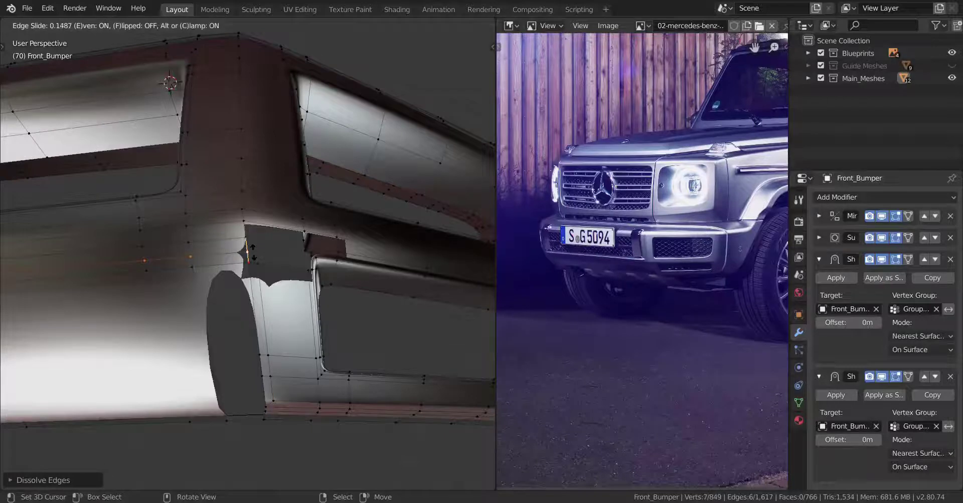
left_click(253, 256)
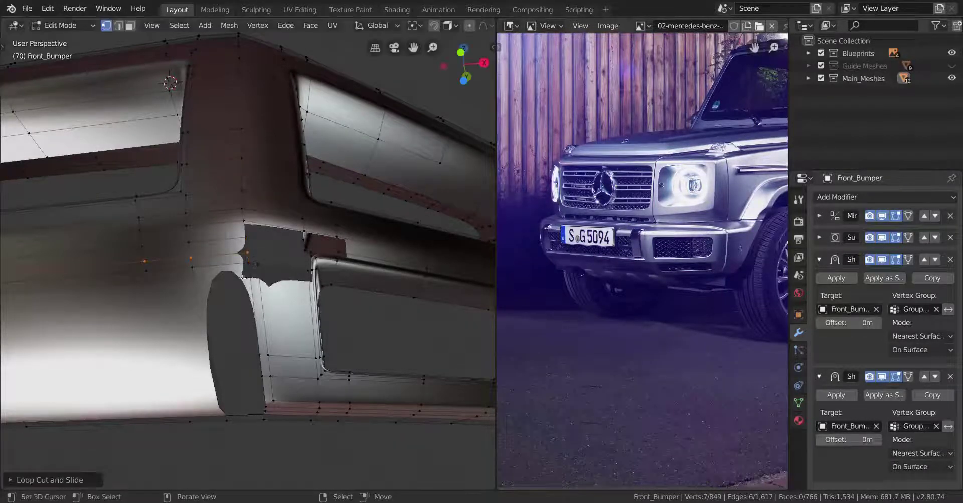
middle_click_drag(253, 255, 303, 296)
key("alt+h")
Merge the two vertices where the new horizontal and vertical loops meet above the gap
scroll(303, 296, "up", 2)
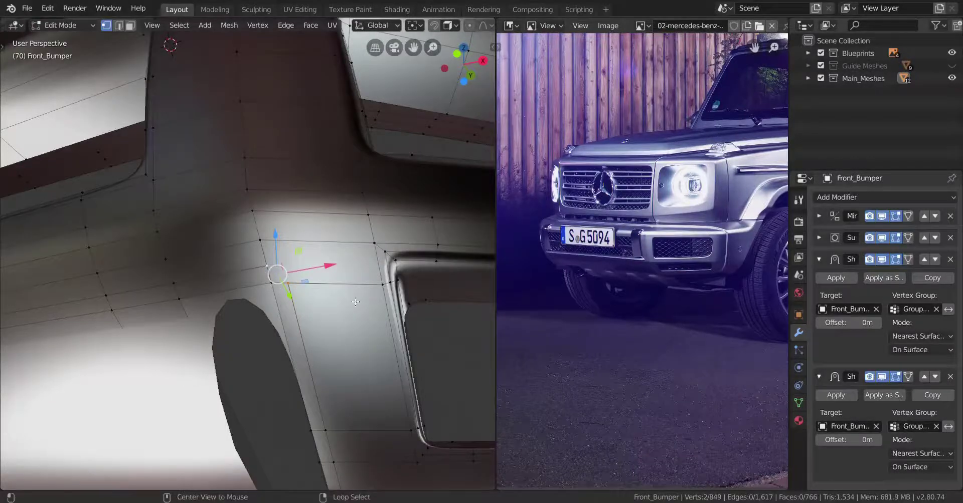
key("m")
left_click(333, 315)
Slide the merged vertex above the gap along its edges in several small adjustments
key("g")
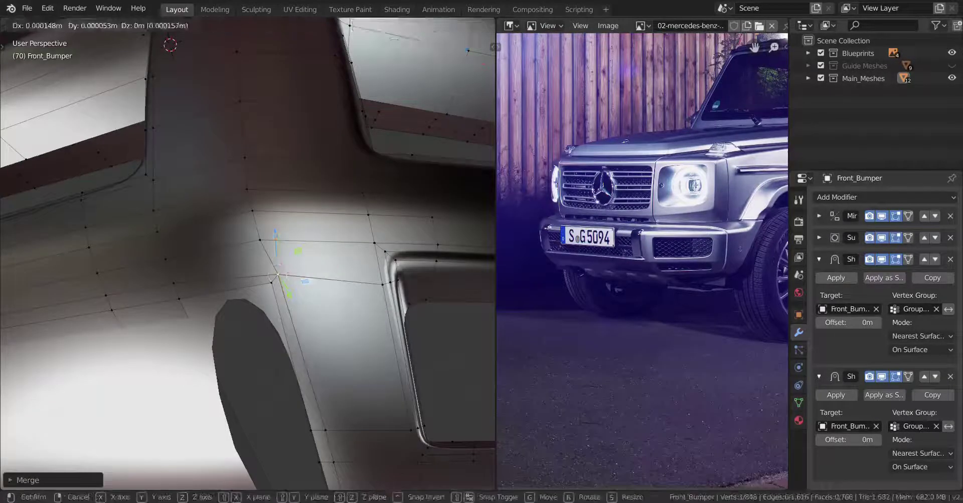
key("g")
left_click(329, 299)
key("g")
key("g")
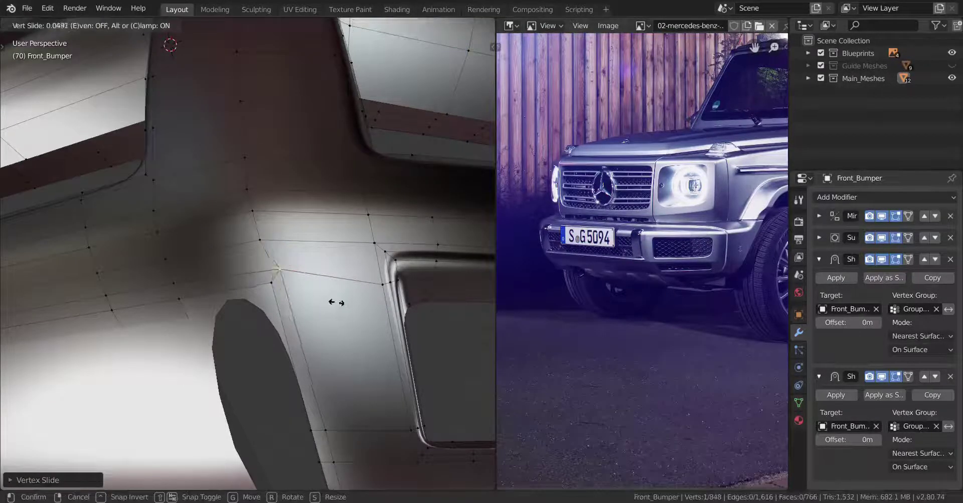
left_click(337, 303)
key("g")
key("g")
left_click(335, 300)
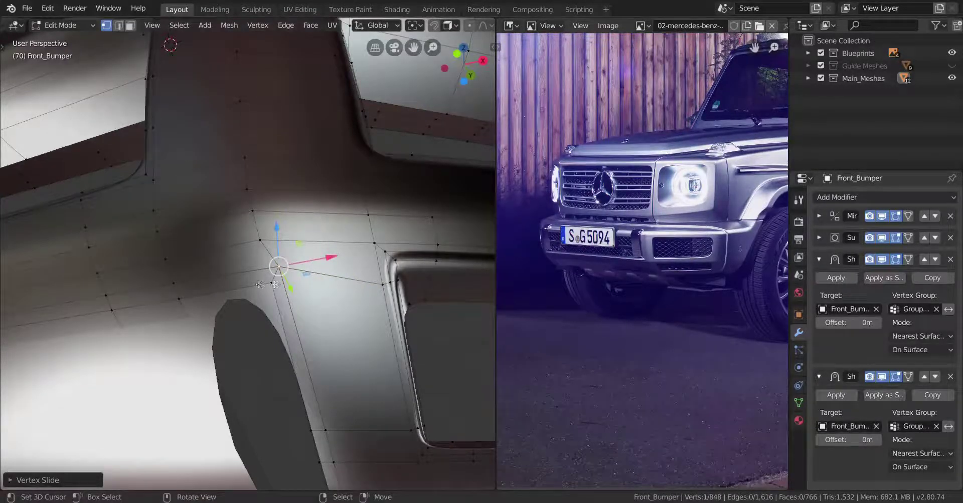
Slide vertices beside the seam at the bumper's lower outer corner along their edges to even out the surface
middle_click_drag(294, 324, 241, 288)
middle_click_drag(303, 372, 332, 300)
key("g")
key("g")
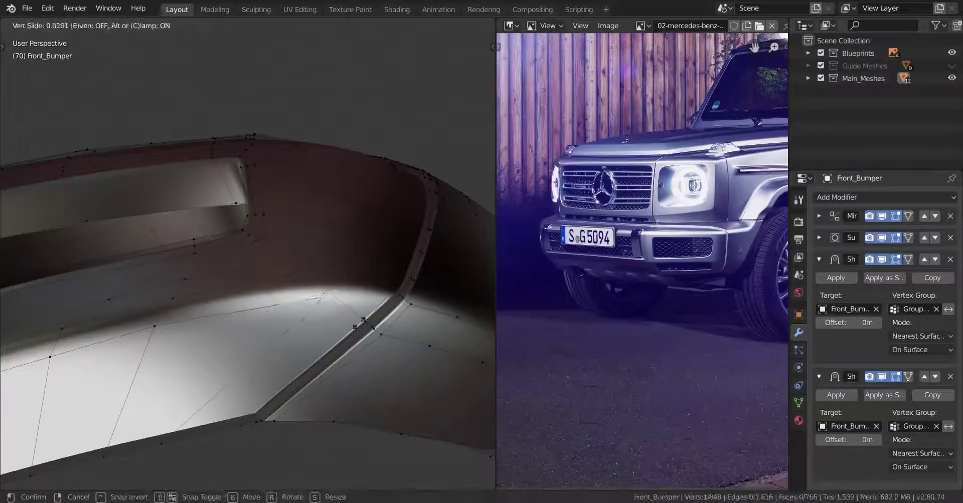
left_click(344, 345)
key("g")
key("g")
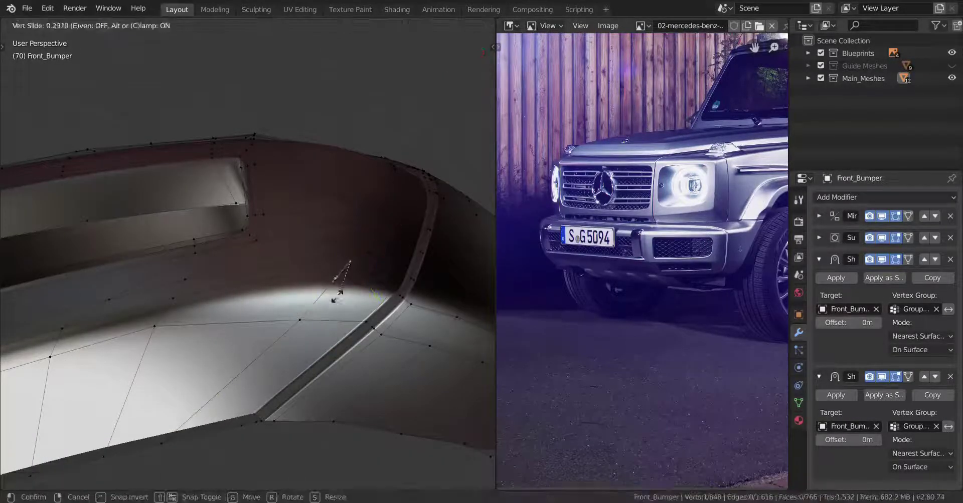
left_click(332, 306)
Slide two more vertices on the slanted edge beside the outer seam down toward the bumper's lower edge
middle_click_drag(332, 308, 336, 336)
left_click(355, 307)
key("g")
key("g")
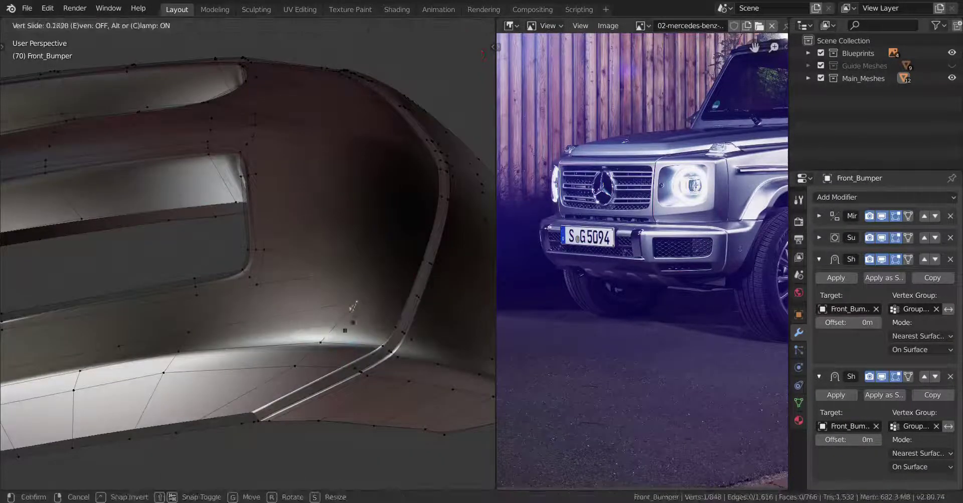
left_click(343, 340)
right_click(371, 271)
key("g")
key("g")
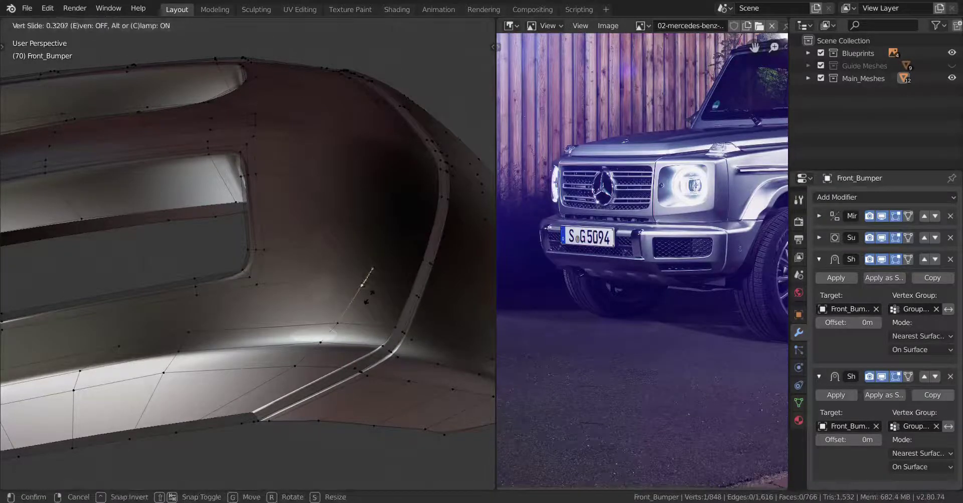
left_click(363, 297)
Reposition the vertices farther up the edge along the outer seam with repeated vertex slides
middle_click_drag(363, 298, 364, 333)
right_click(376, 300)
key("g")
key("g")
left_click(365, 303)
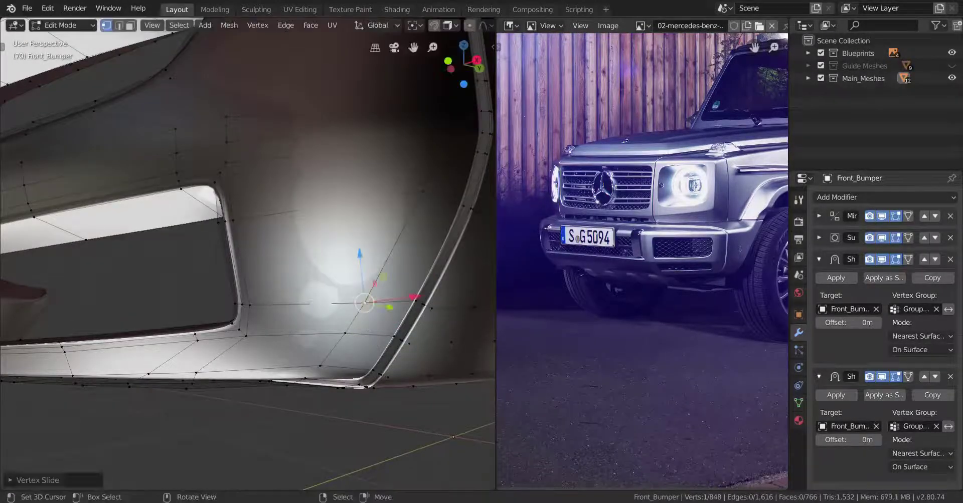
key("g")
key("g")
left_click(415, 215)
middle_click_drag(415, 216, 372, 271)
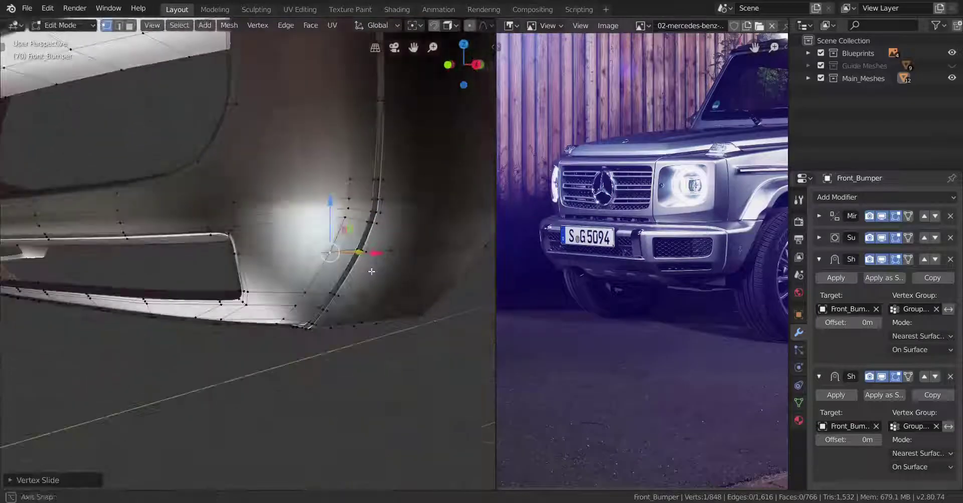
key("g")
key("g")
left_click(351, 236)
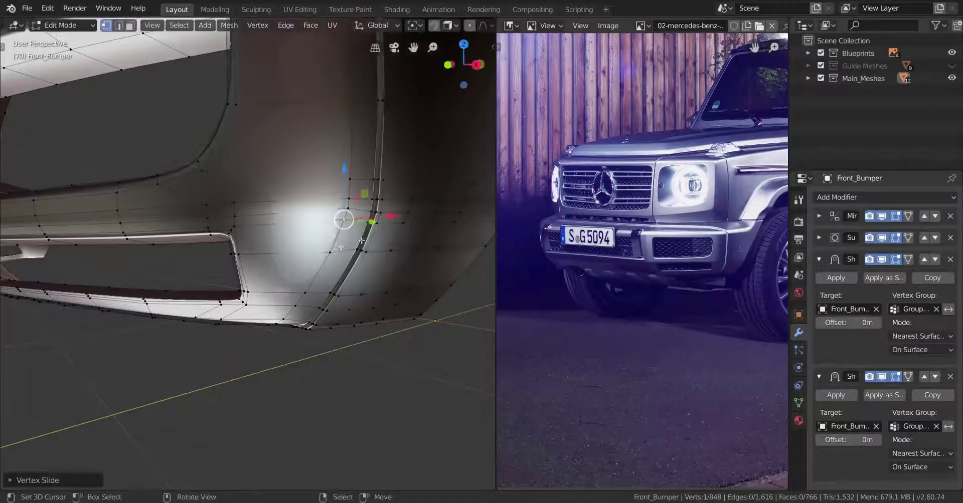
Add a loop cut along the bumper's outer section and dissolve the unwanted edges it leaves beside the lower corner gap
middle_click_drag(351, 235, 361, 283)
left_click(341, 232)
scroll(334, 307, "down", 3)
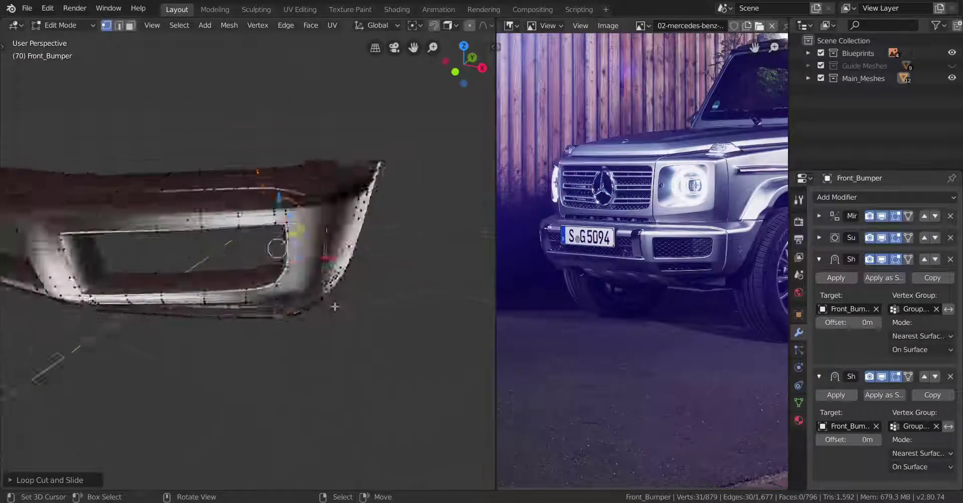
middle_click_drag(171, 331, 329, 314, "shift")
scroll(328, 305, "up", 6)
left_click(320, 315, "alt")
key("x")
left_click(439, 317)
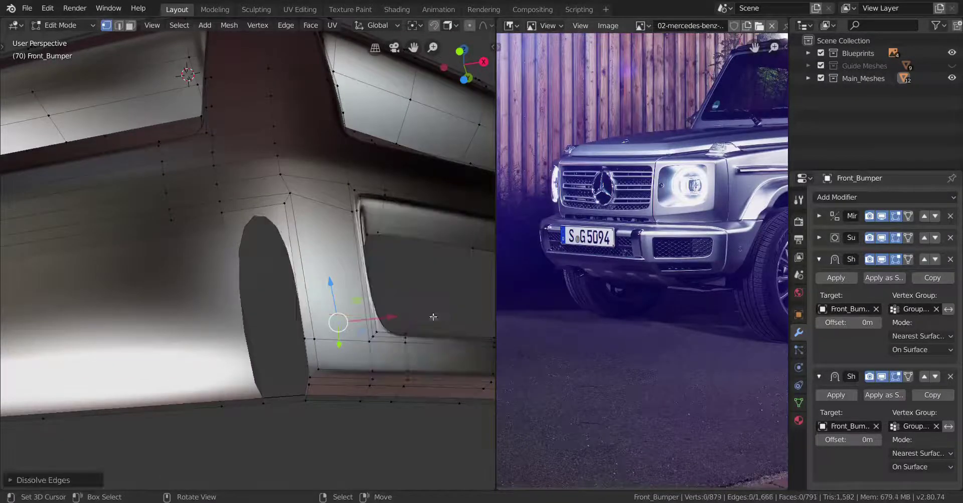
Add an edge loop across the lower front panel, ending at the inner side of the tall corner gap
middle_click_drag(439, 317, 386, 291)
key("Tab")
scroll(390, 331, "down", 3)
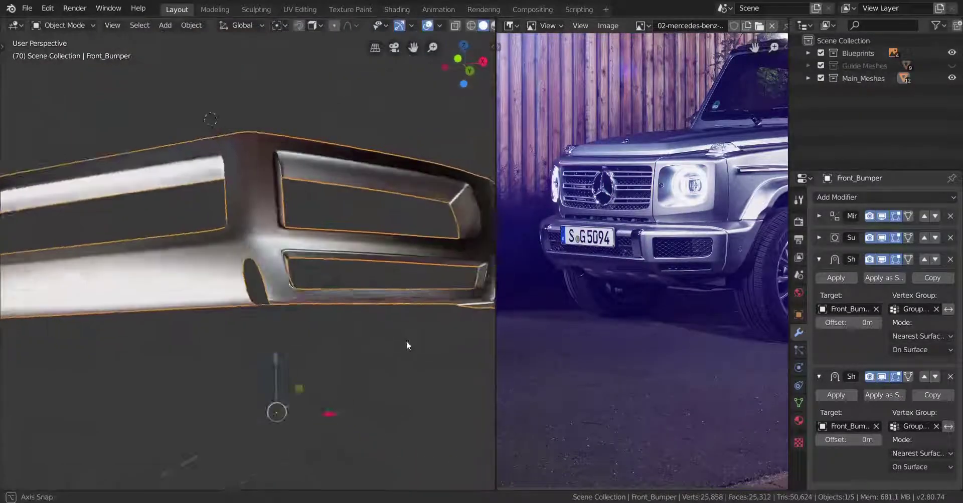
scroll(392, 346, "up", 5)
key("Tab")
middle_click_drag(364, 341, 369, 309)
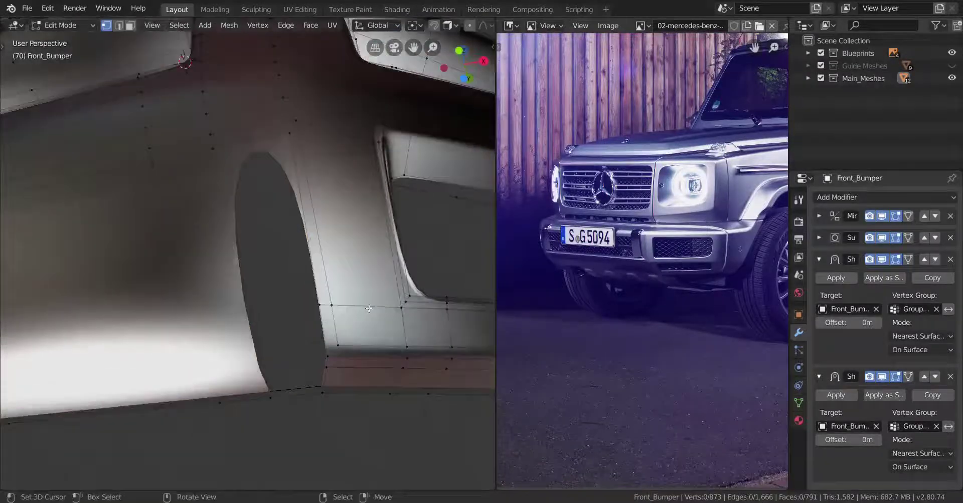
left_click(262, 328)
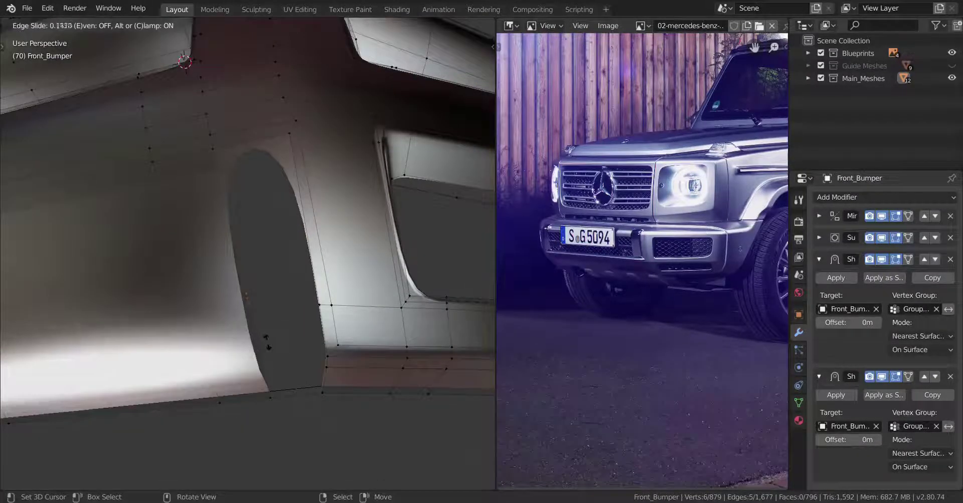
left_click(280, 321)
Fill the upper part of the corner gap with faces, adding another edge loop across the front panel to match
middle_click_drag(280, 321, 290, 311)
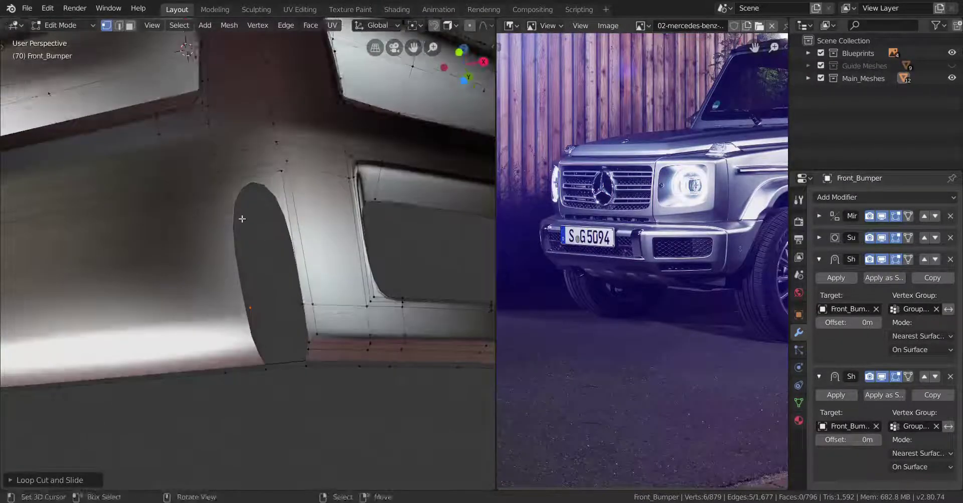
middle_click_drag(301, 261, 331, 314)
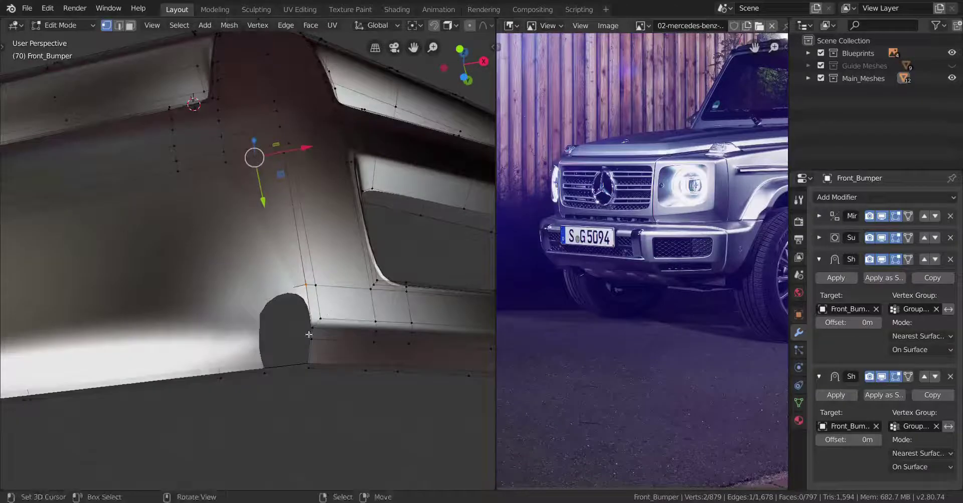
left_click(263, 346)
left_click(261, 335)
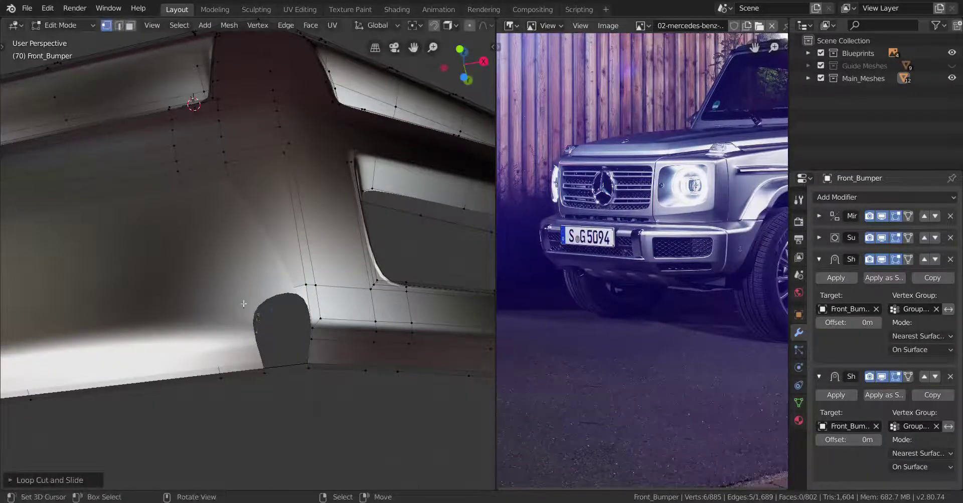
left_click(305, 286)
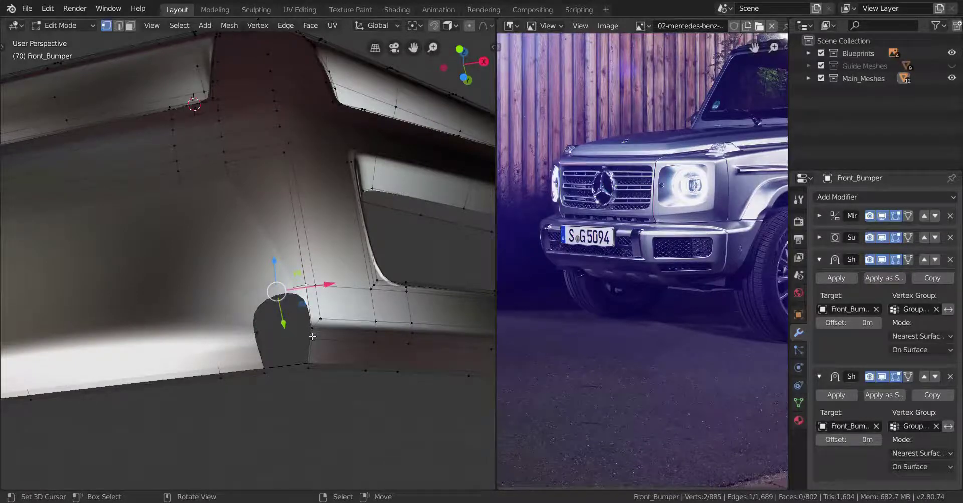
key("f")
mouse_move(312, 337)
middle_mouse_down()
mouse_move(309, 307)
mouse_move(306, 343)
mouse_move(305, 335)
middle_mouse_up()
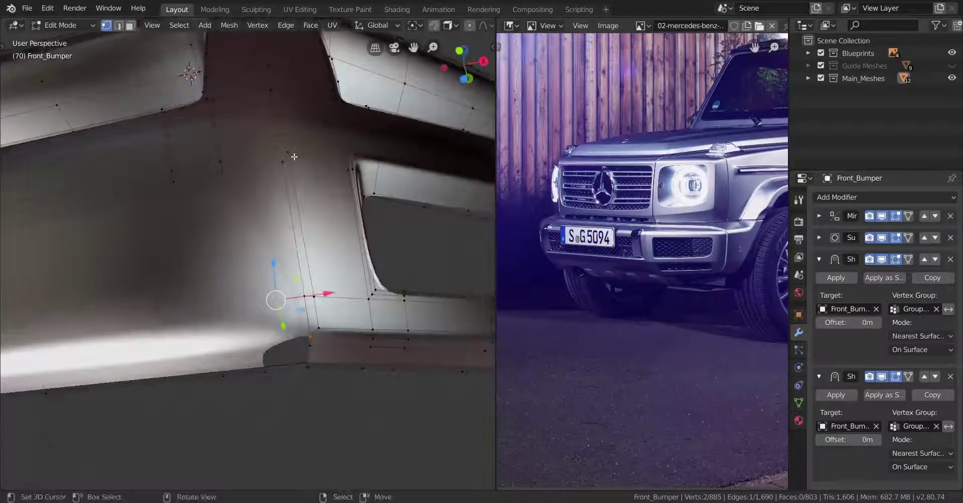
Slide the vertex above the filled corner strip sideways along its edge in two adjustments
key("g")
key("g")
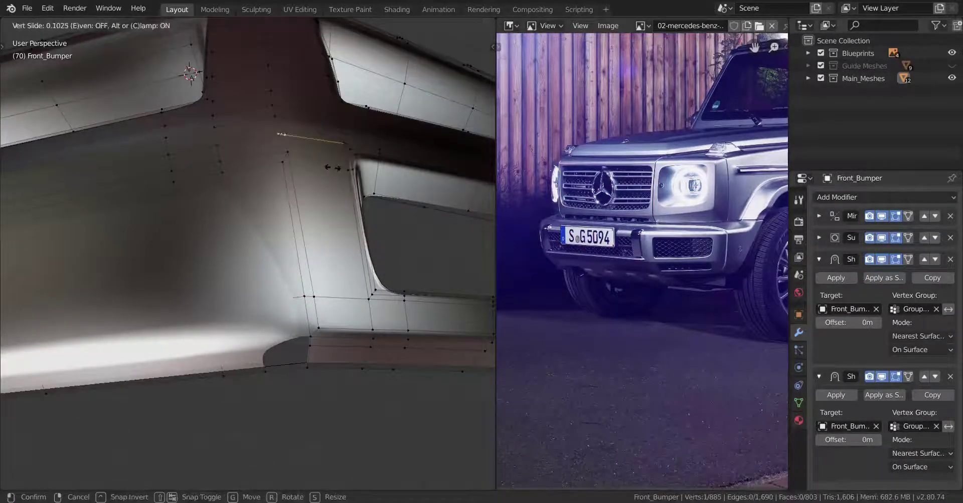
left_click(332, 169)
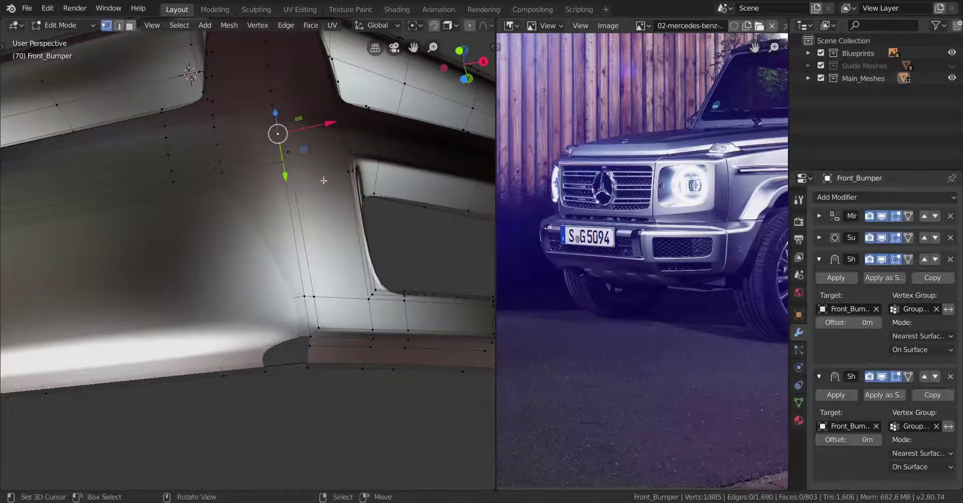
key("g")
key("g")
left_click(324, 179)
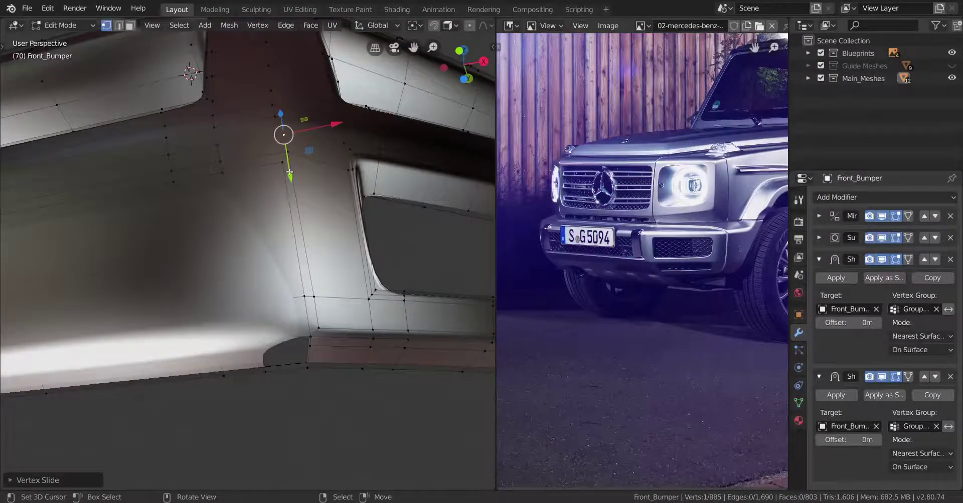
Hide the faces beside the side intake, add two partial edge loops bordering the corner, and reveal the hidden faces
key("h")
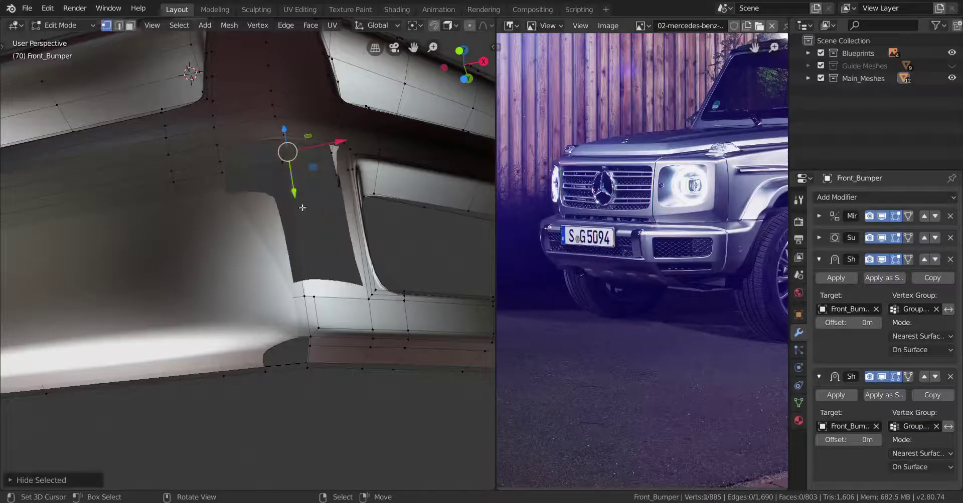
key("ctrl+r")
left_click(291, 306)
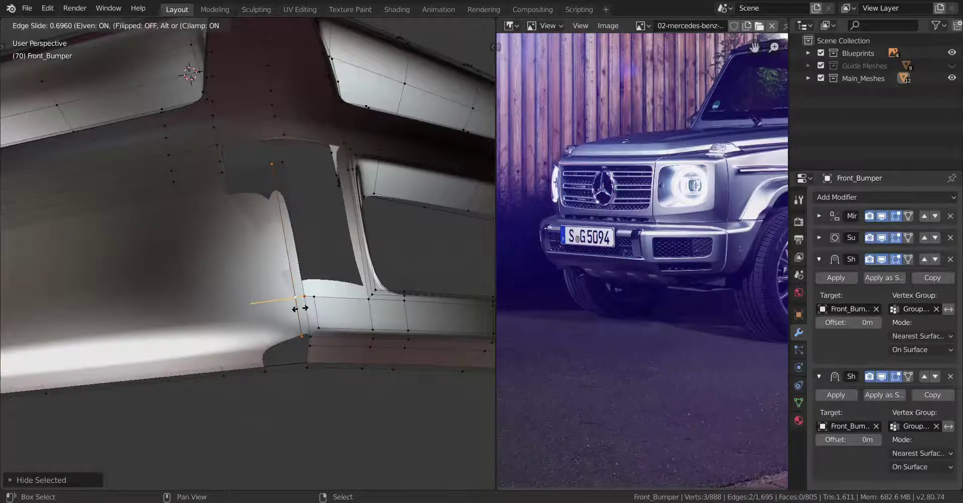
left_click(300, 309)
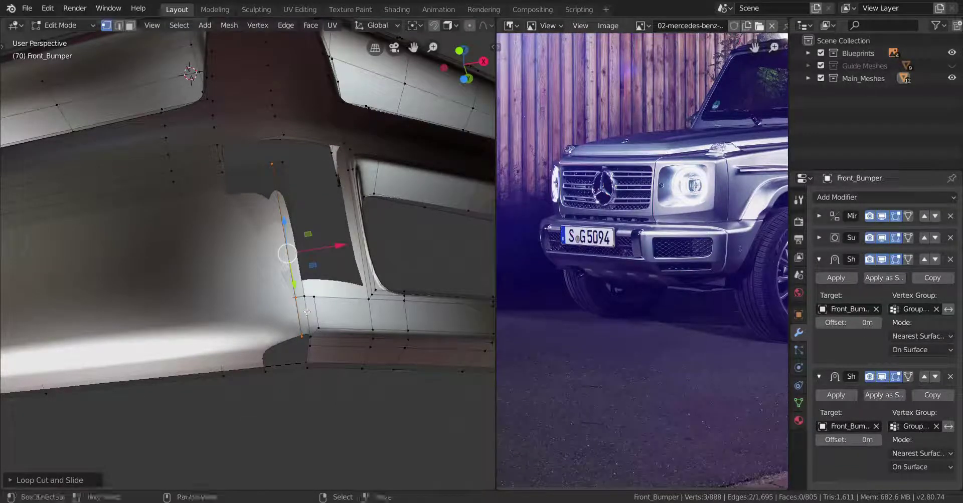
key("ctrl+r")
left_click(288, 197)
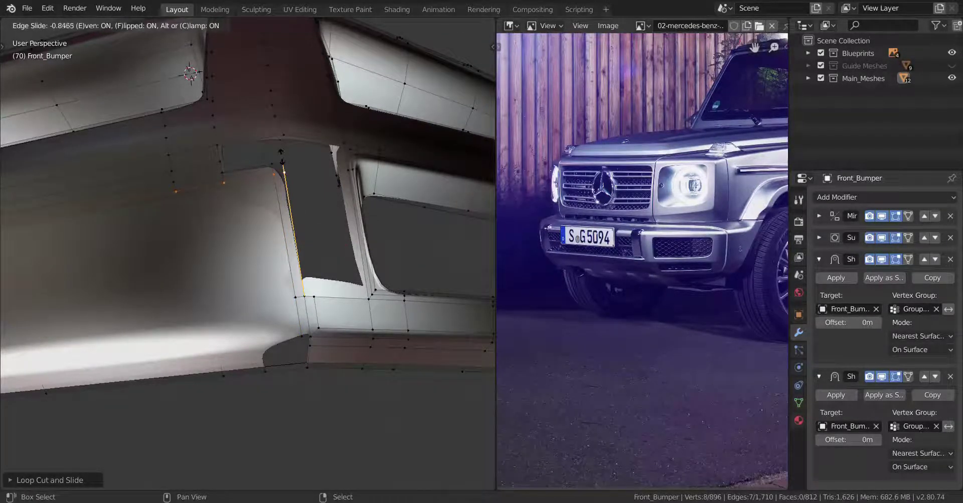
left_click(281, 158)
key("alt+h")
middle_click_drag(280, 165, 282, 205)
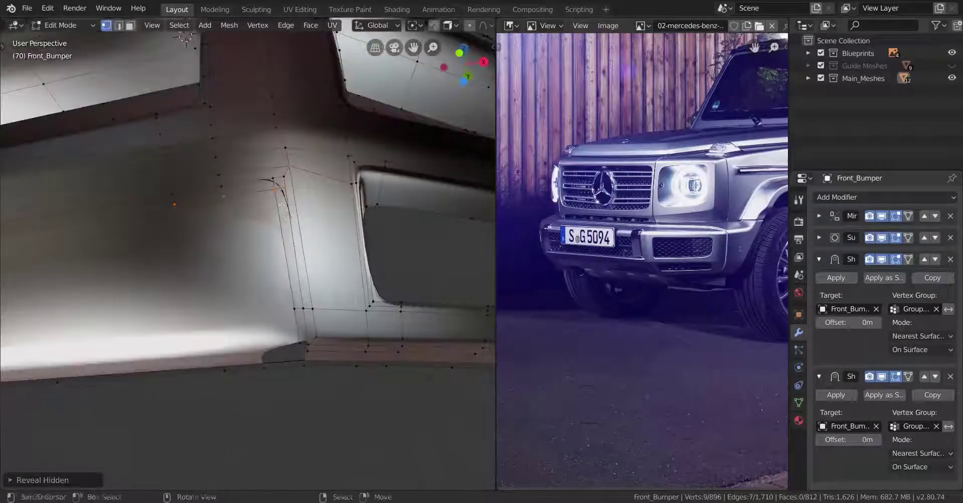
Merge the three clustered vertices at the upper end of the new corner loops into one and check the smoothed surface
left_click(273, 178)
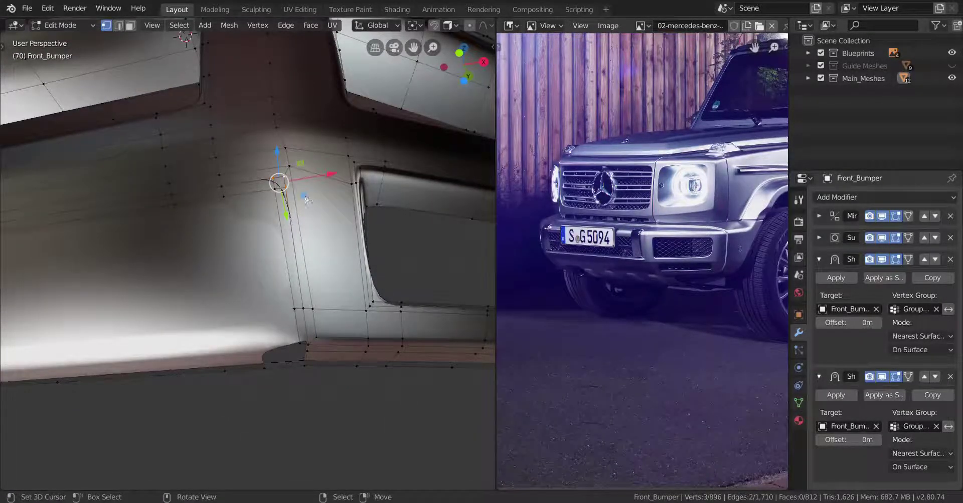
key("alt+m")
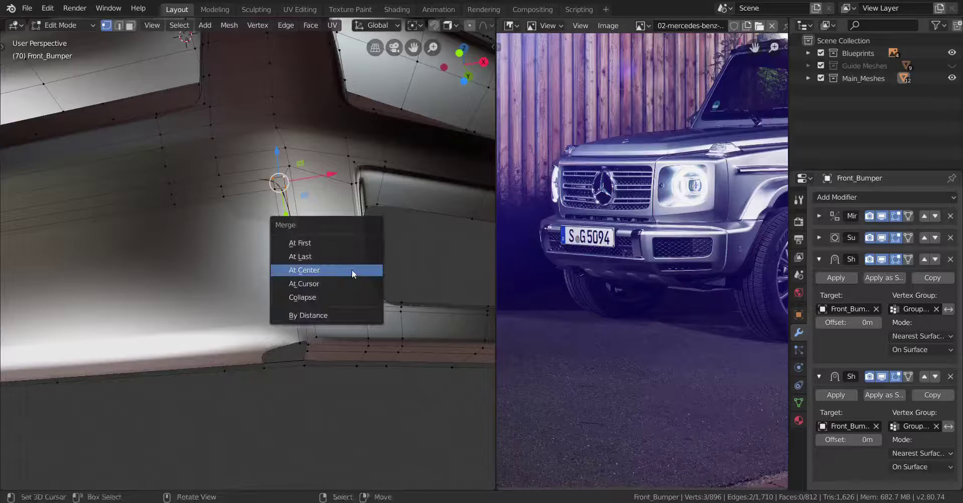
left_click(321, 254)
middle_click_drag(321, 254, 326, 232)
key("Tab")
key("Tab")
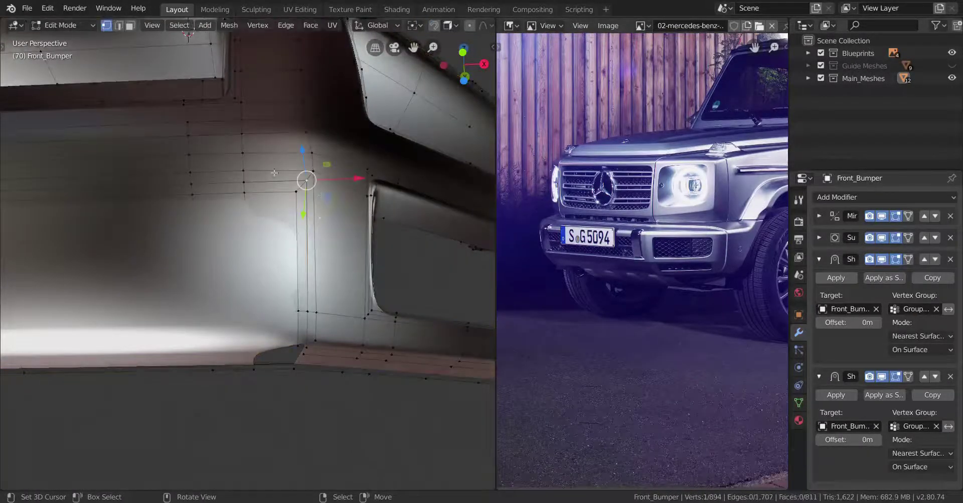
Merge the two neighbouring vertices at the upper outer corner of the remaining gap using At Last
middle_click_drag(341, 339, 332, 326)
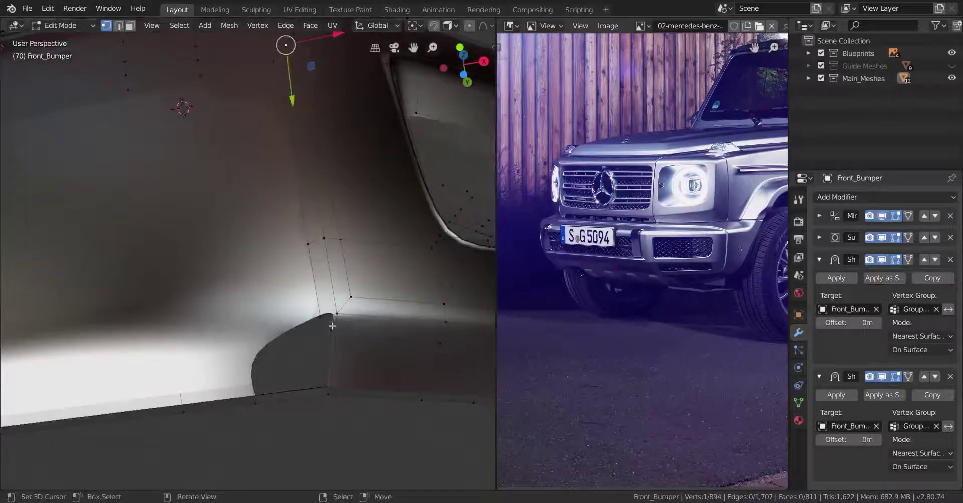
key("m")
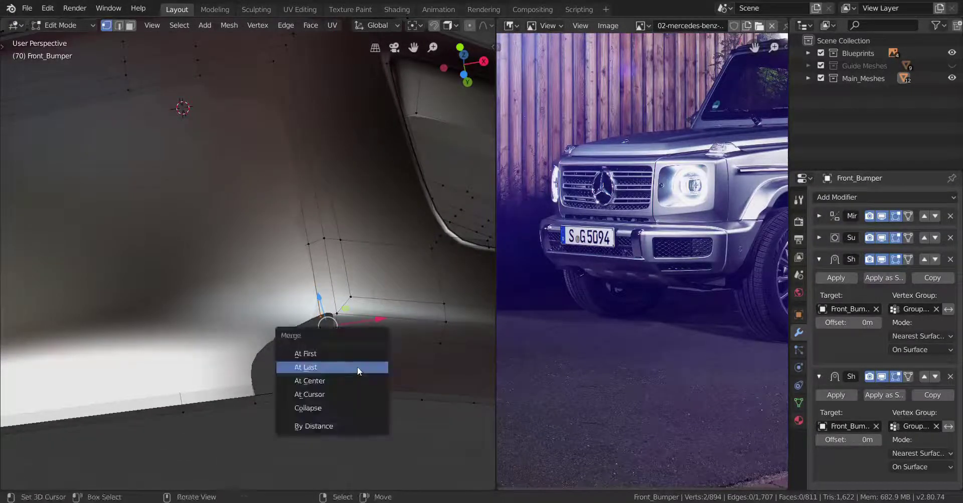
left_click(329, 368)
Slide the merged corner vertex along its connected edges in several adjustments to align it with the remaining gap
middle_click_drag(328, 372, 346, 363)
key("shift+v")
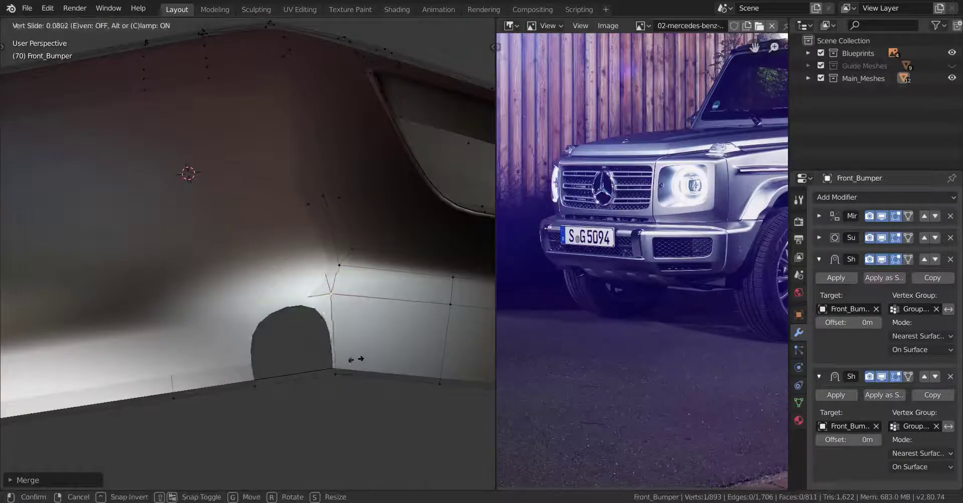
left_click(351, 358)
key("shift+v")
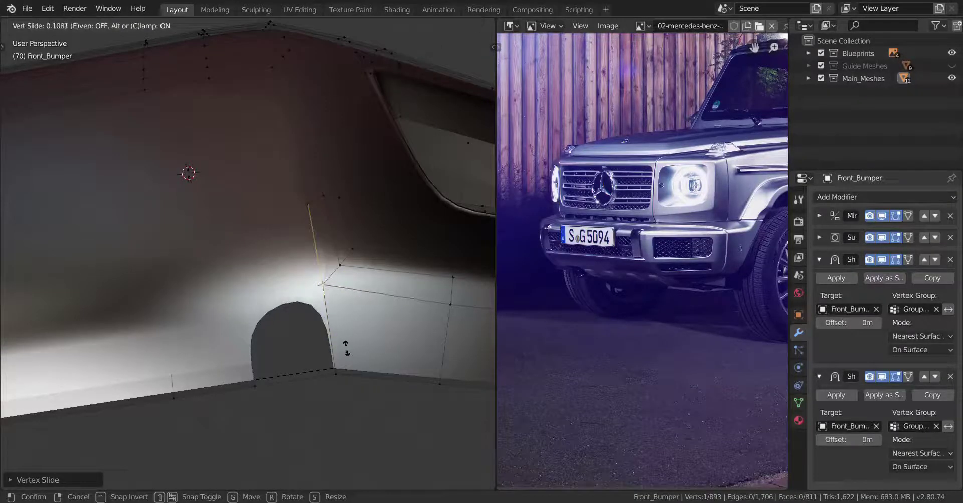
left_click(350, 353)
middle_click_drag(350, 353, 343, 379)
key("shift+v")
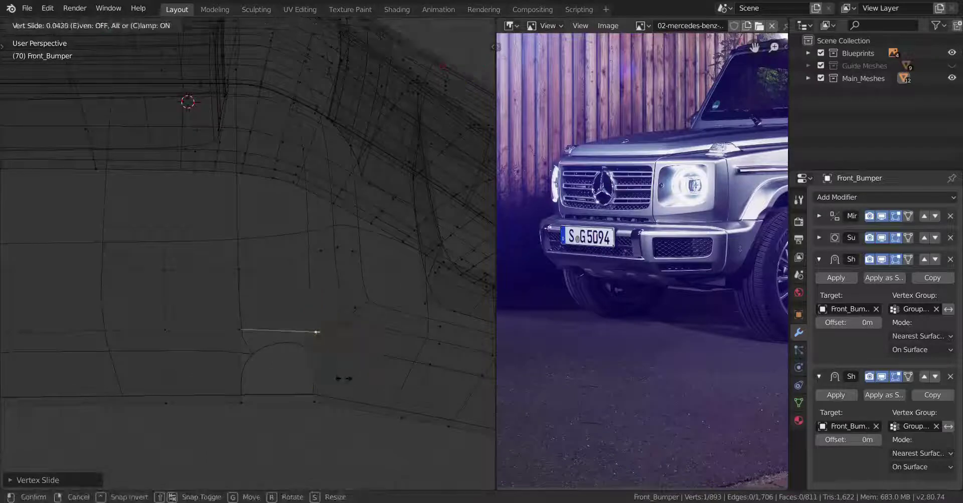
left_click(344, 382)
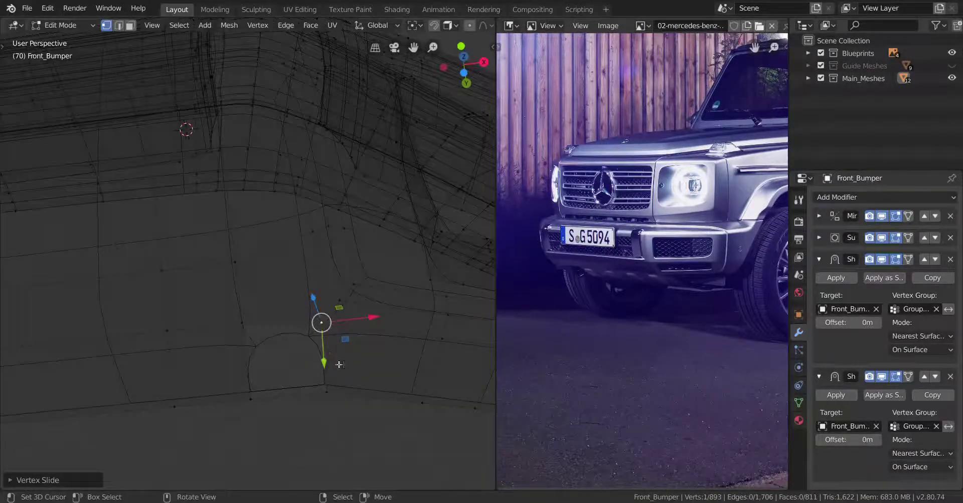
mouse_move(344, 382)
middle_mouse_down()
mouse_move(325, 397)
mouse_move(326, 345)
middle_mouse_up()
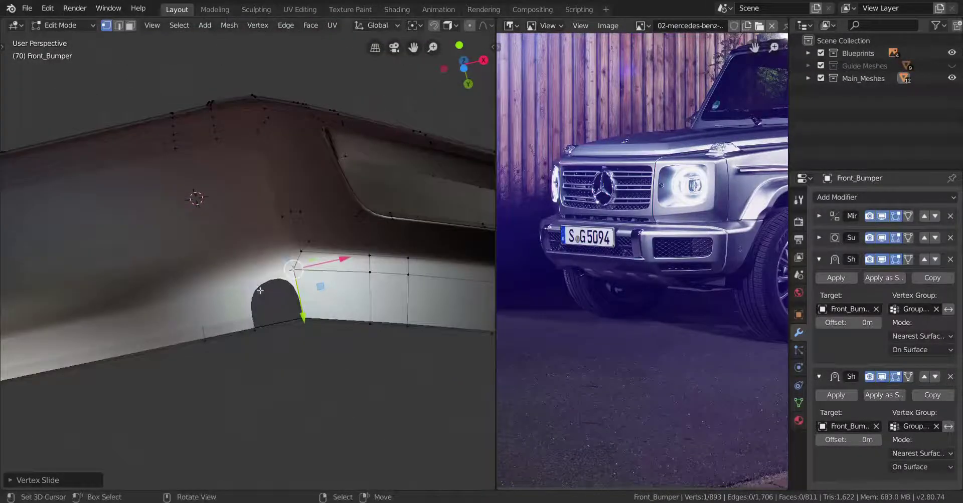
Close the remaining gap at the bumper's lower corner with a face between its side vertices
key("z")
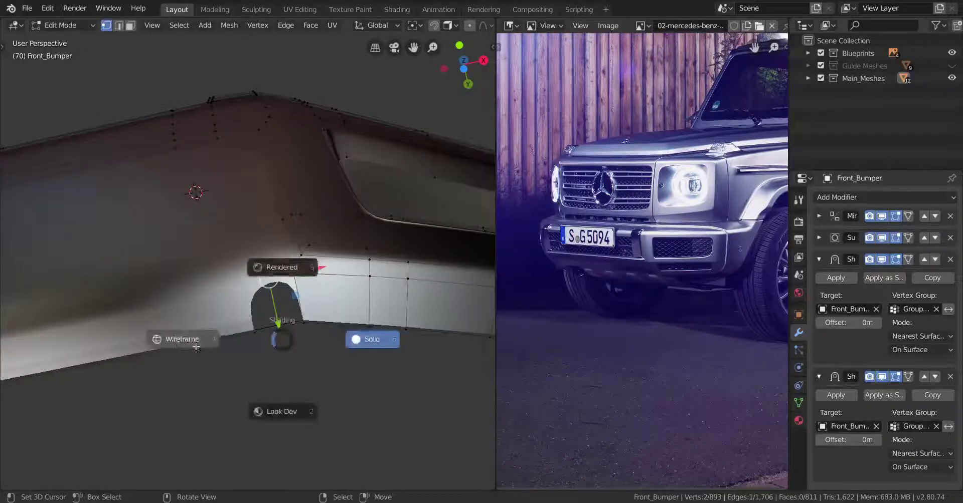
left_click(320, 330)
key("z")
left_click(396, 325)
mouse_move(436, 314)
middle_mouse_down()
mouse_move(440, 366)
mouse_move(361, 451)
mouse_move(307, 378)
mouse_move(318, 401)
middle_mouse_up()
key("z")
left_click(435, 386)
middle_click_drag(357, 370, 335, 386)
Select the strip of faces along the lower edge of the front panel from the corner inward in wireframe
key("z")
left_click(314, 377)
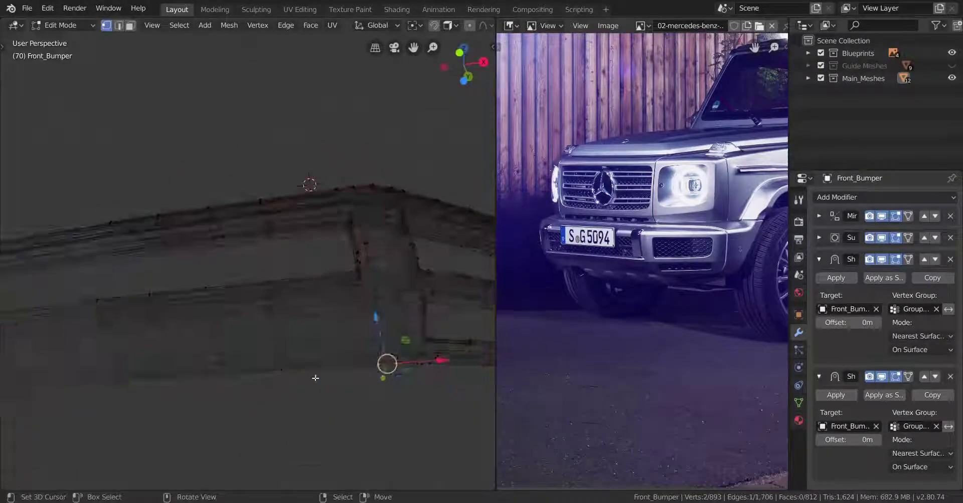
middle_click_drag(367, 342, 356, 347)
middle_click_drag(266, 372, 165, 376)
right_click(92, 399, "ctrl+shift")
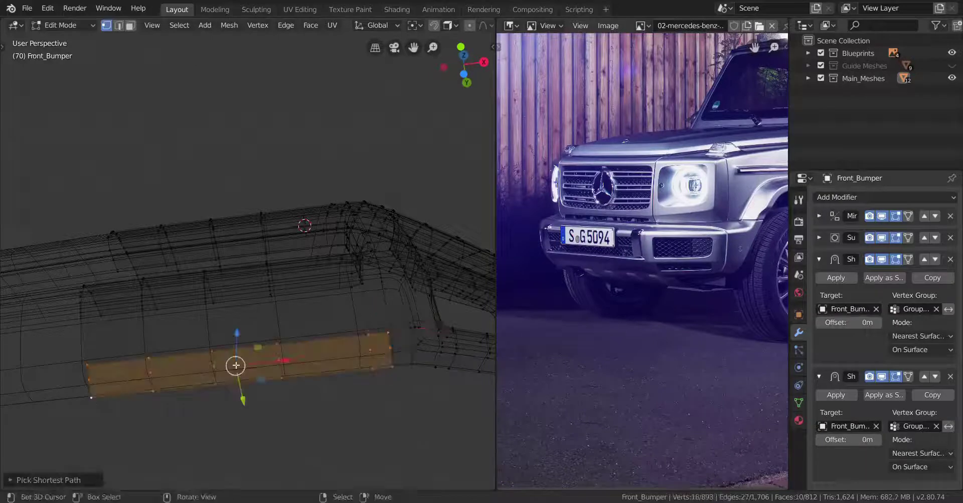
middle_click_drag(369, 351, 216, 346, "shift")
key("z")
left_click(348, 348)
middle_click_drag(440, 344, 432, 356)
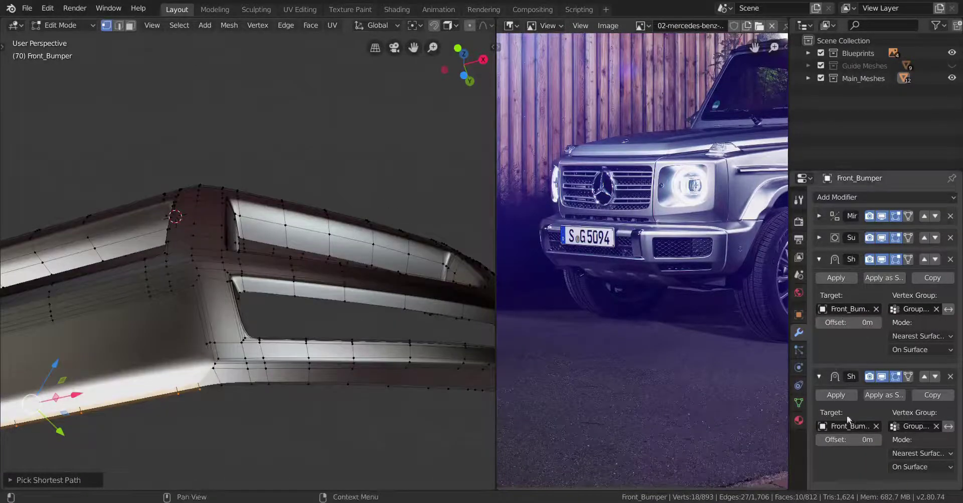
Remove the selected strip's vertices from vertex group Group.001 and delete the vertex group named Group
left_click(799, 405)
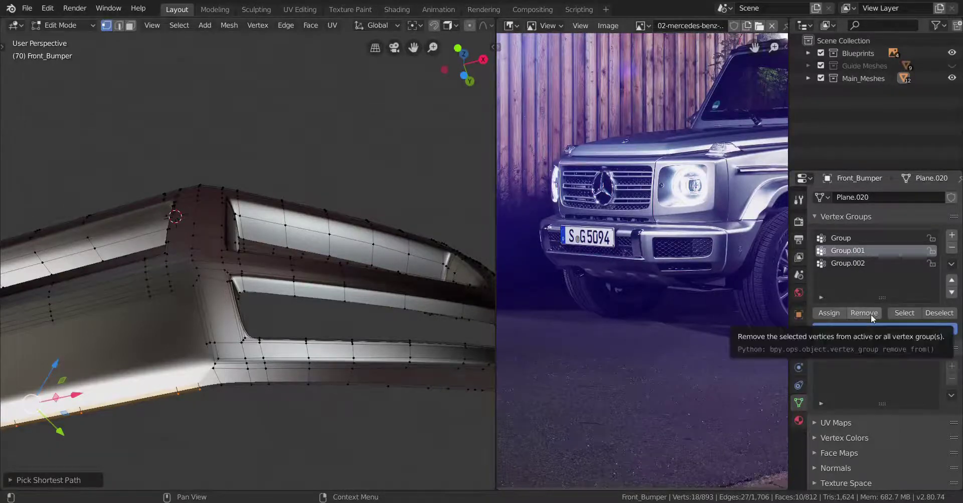
left_click(863, 312)
left_click(859, 239)
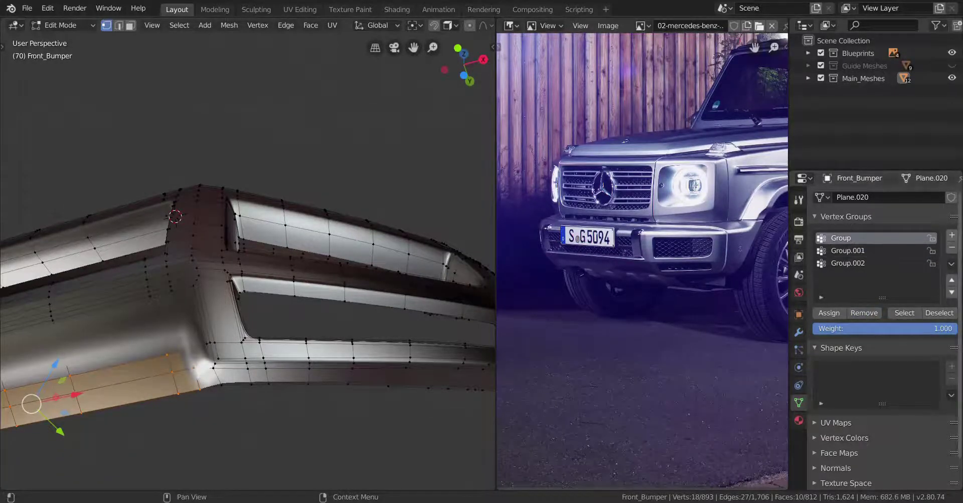
left_click(951, 248)
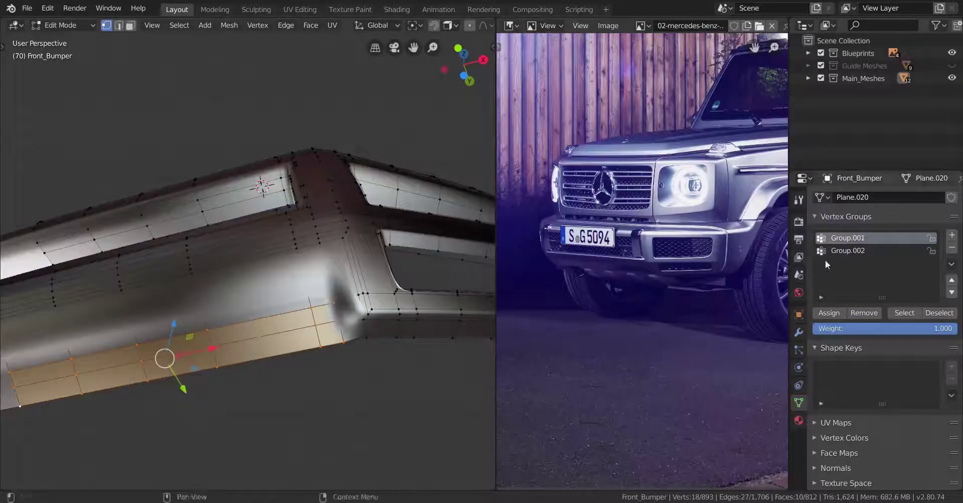
Check the strip along the front panel's lower edge in wireframe, clear the selection and return the bumper to Object Mode
middle_click_drag(285, 358, 294, 383)
key("z")
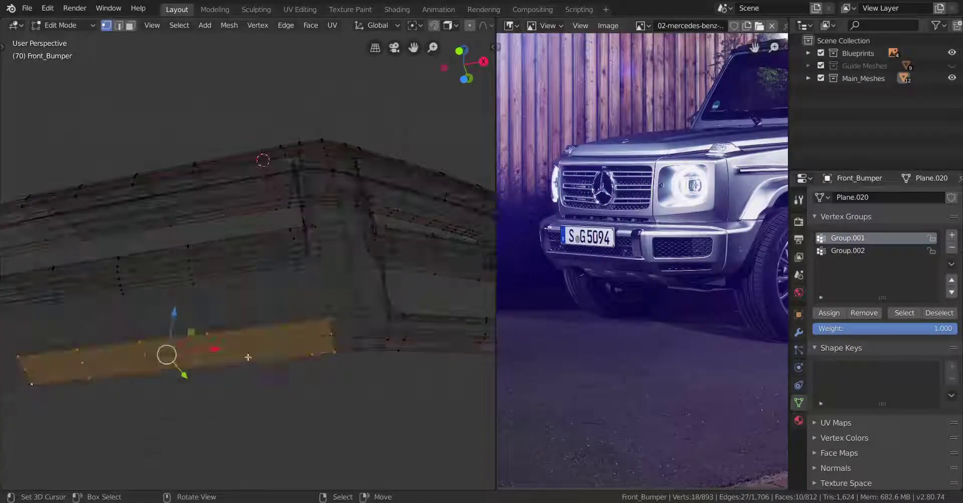
mouse_move(247, 357)
middle_mouse_down()
mouse_move(331, 379)
mouse_move(344, 363)
mouse_move(247, 331)
mouse_move(331, 333)
mouse_move(266, 318)
middle_mouse_up()
key("z")
left_click(396, 302)
mouse_move(396, 302)
middle_mouse_down()
mouse_move(242, 346)
mouse_move(321, 329)
middle_mouse_up()
key("Tab")
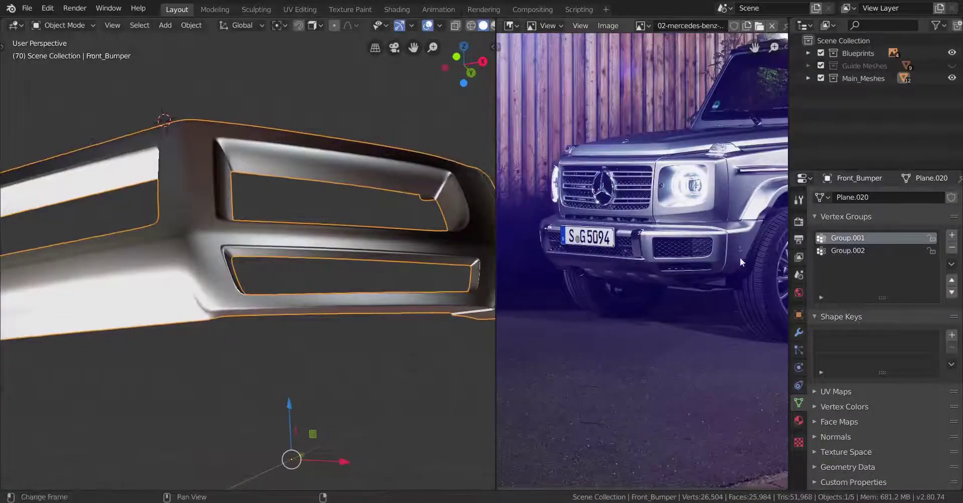
Duplicate and apply each of the bumper's two Shrinkwrap modifiers so that one copy of each stays in the stack
left_click(802, 336)
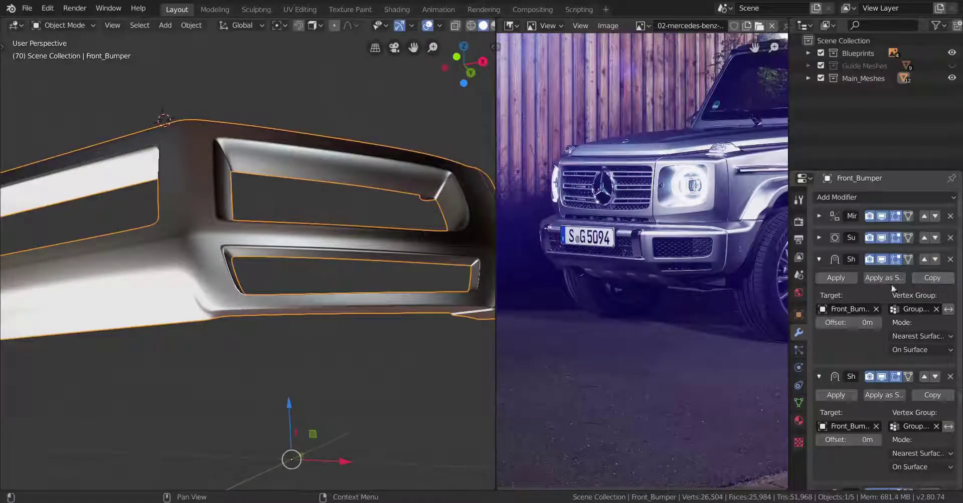
left_click(835, 277)
left_click(819, 260)
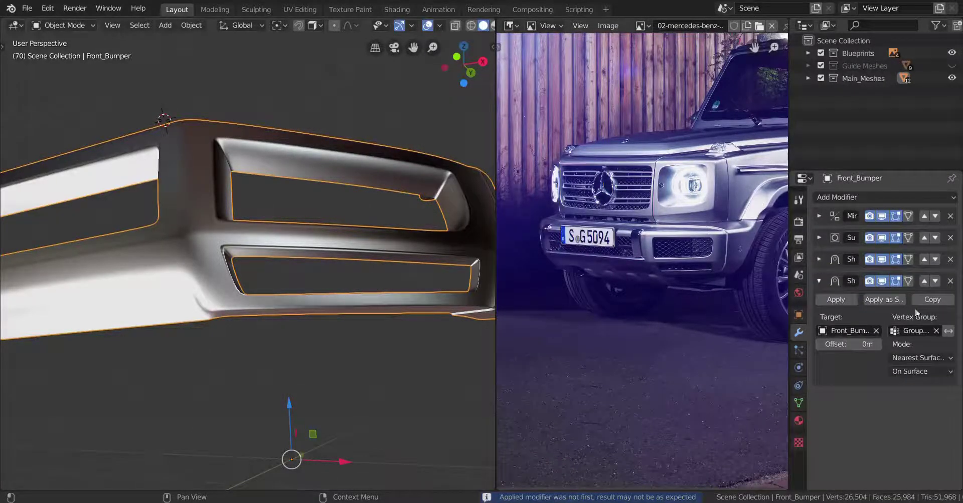
left_click(932, 299)
left_click(835, 299)
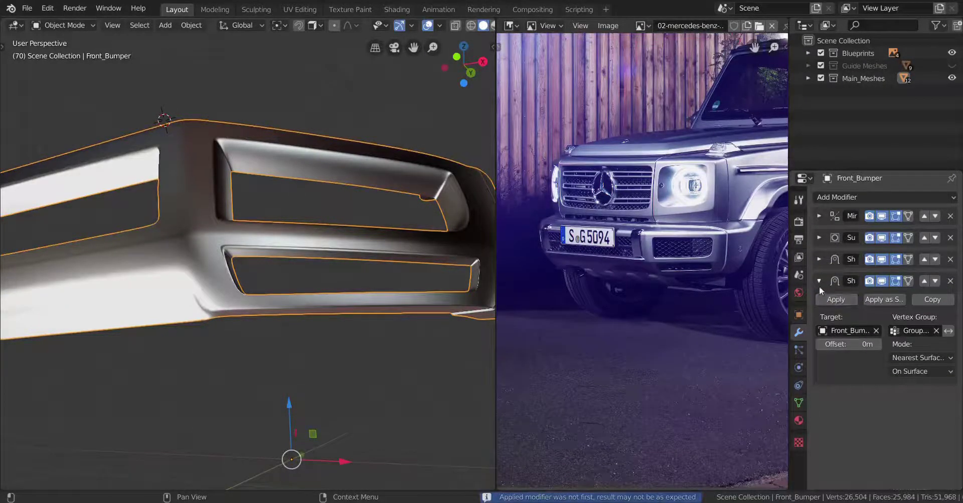
left_click(819, 283)
Select the edge loop along the bumper's lower edge, leaving out the vertices on the outer end beyond the panel gap
middle_click_drag(190, 301, 293, 300)
key("Tab")
left_click(294, 299, "alt")
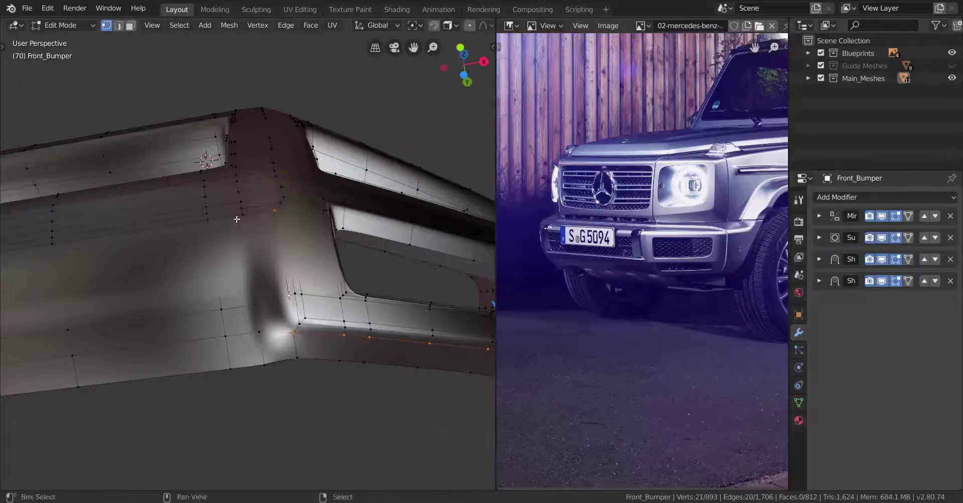
middle_click_drag(186, 236, 289, 317)
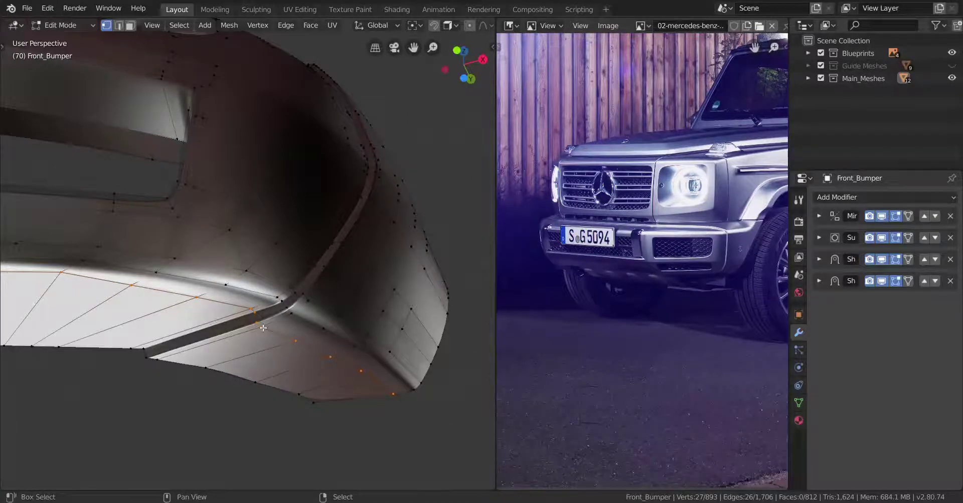
left_click_drag(307, 355, 428, 430)
middle_click_drag(428, 430, 351, 402)
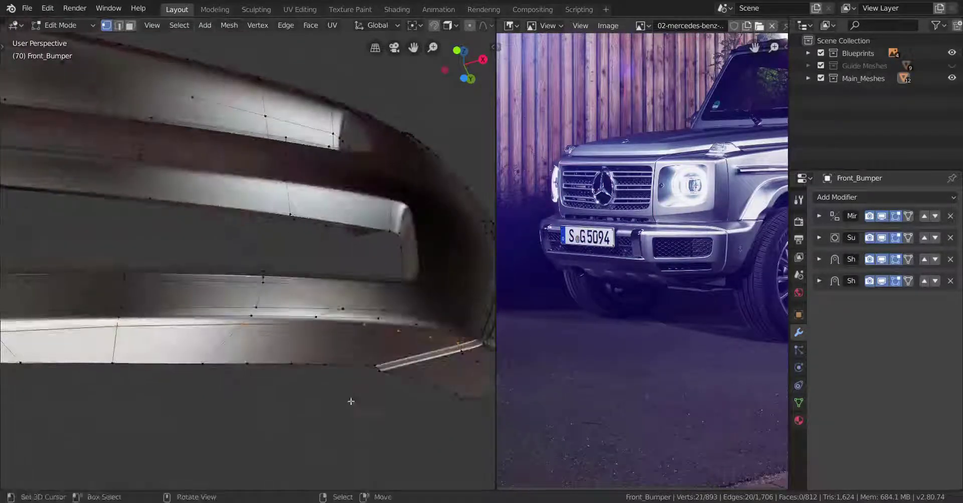
Trim the lower edge loop selection to the front side of the panel gap and remove it from vertex group Group.001
left_click(799, 402)
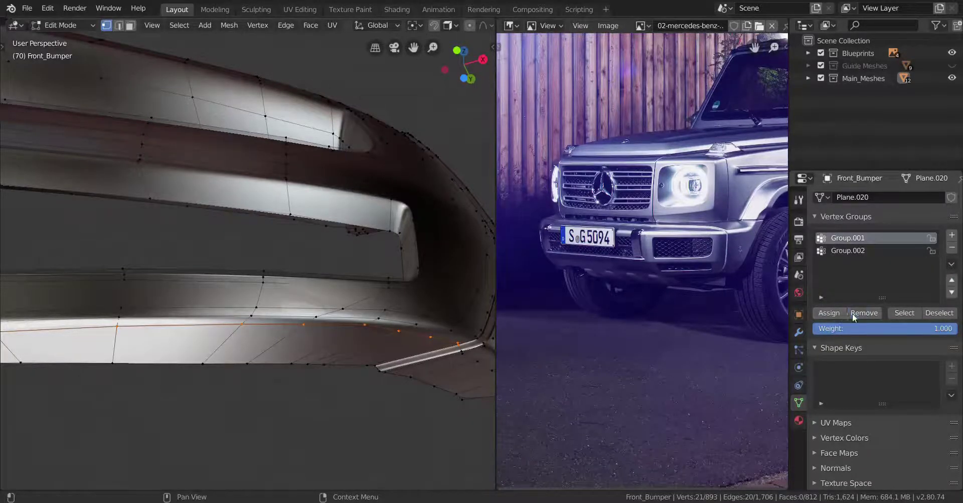
middle_click_drag(326, 301, 279, 303)
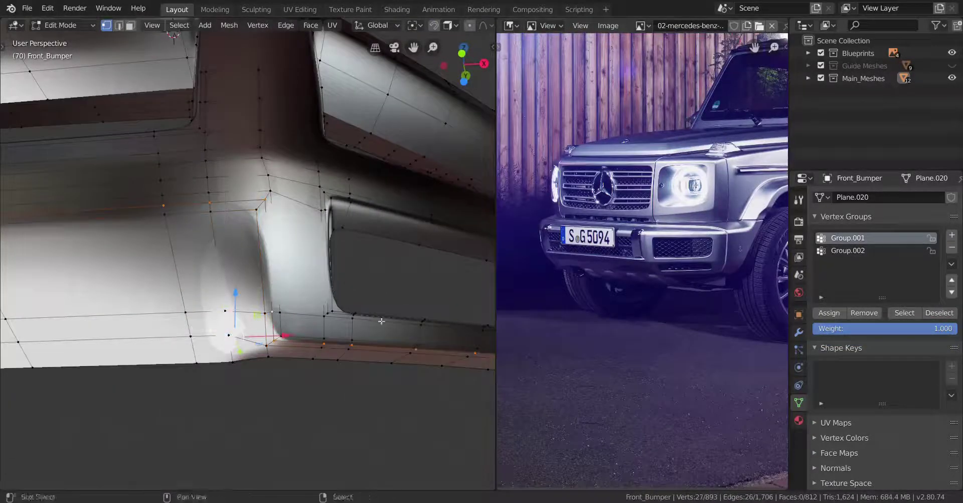
middle_click_drag(381, 321, 312, 305)
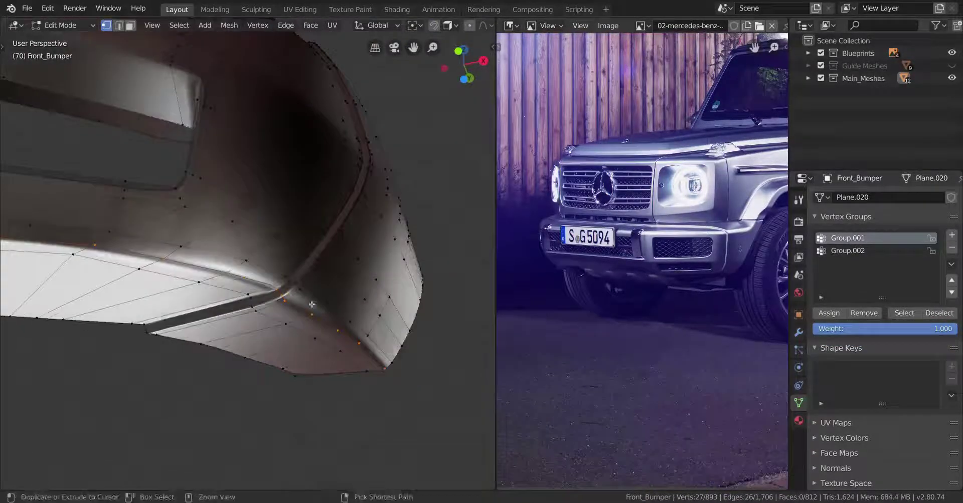
left_click_drag(282, 296, 471, 435, "ctrl")
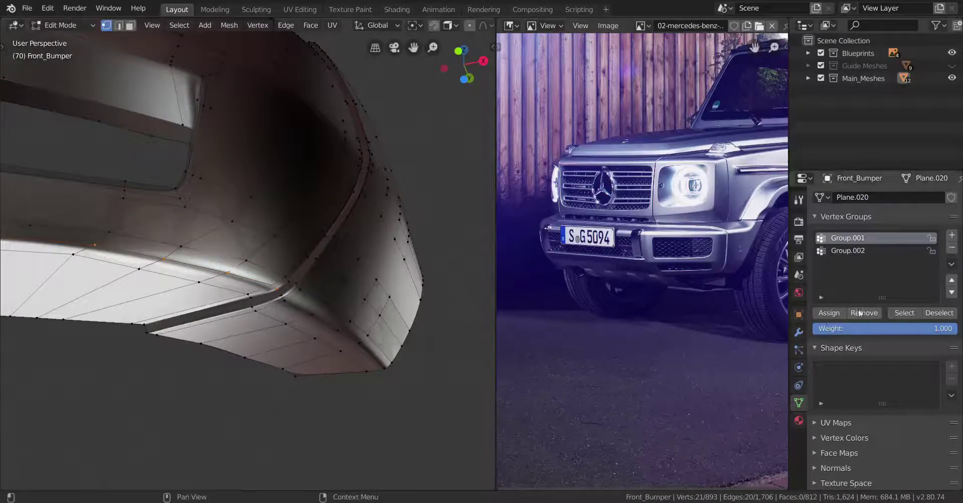
left_click(863, 313)
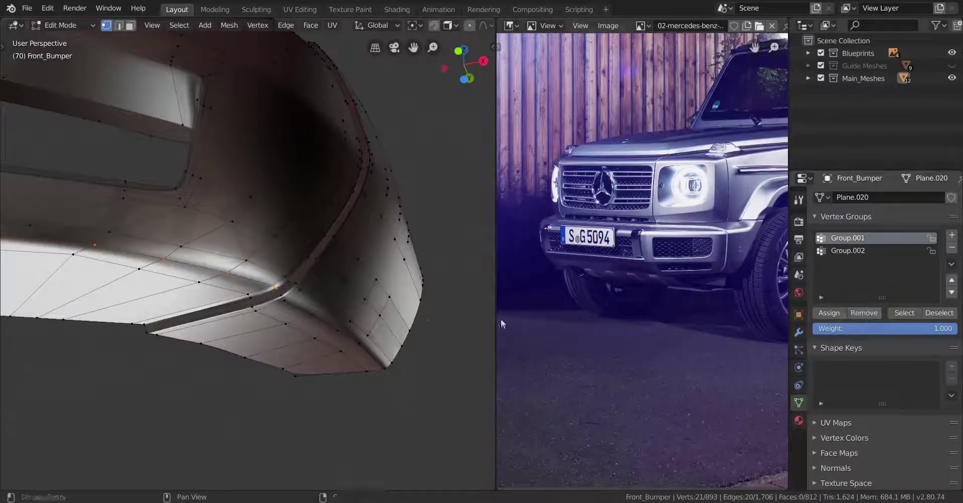
Shift the selected lower edge loop slightly along its normals with Shrink/Fatten to refine the lower corner's surface
middle_click_drag(311, 341, 239, 408)
key("Tab")
key("Tab")
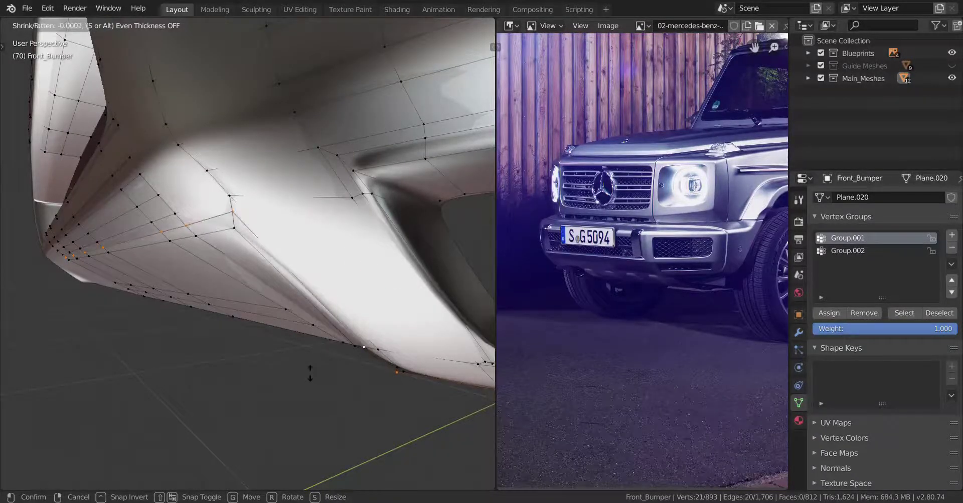
left_click(311, 380)
key("alt+s")
left_click(311, 381)
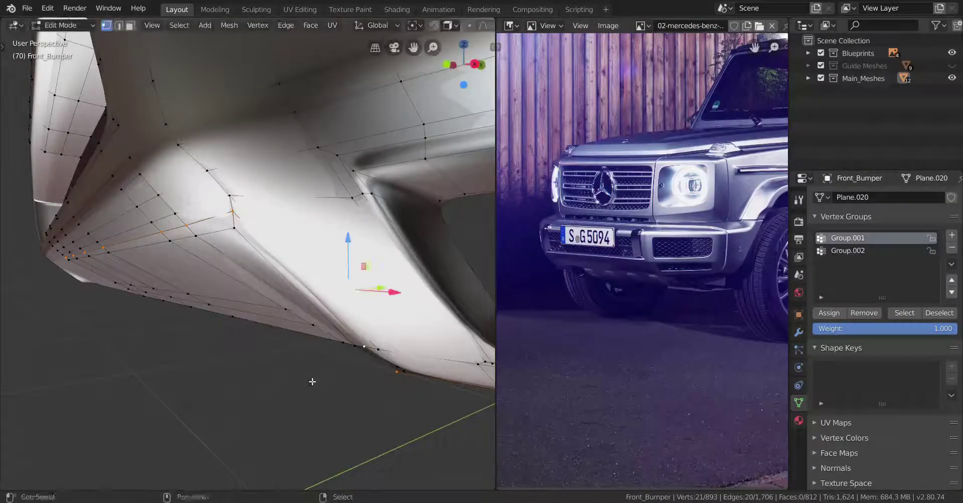
key("Tab")
Select the edge loop around the bumper's lower side opening and assign it to vertex group Group.001
middle_click_drag(311, 380, 219, 303)
key("Tab")
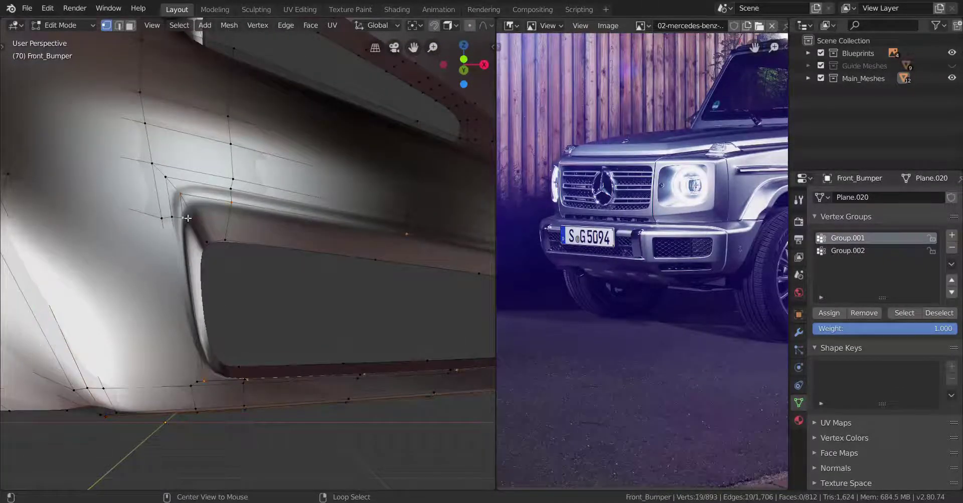
middle_click_drag(188, 218, 215, 275)
scroll(558, 277, "up", 3)
scroll(677, 281, "down", 3)
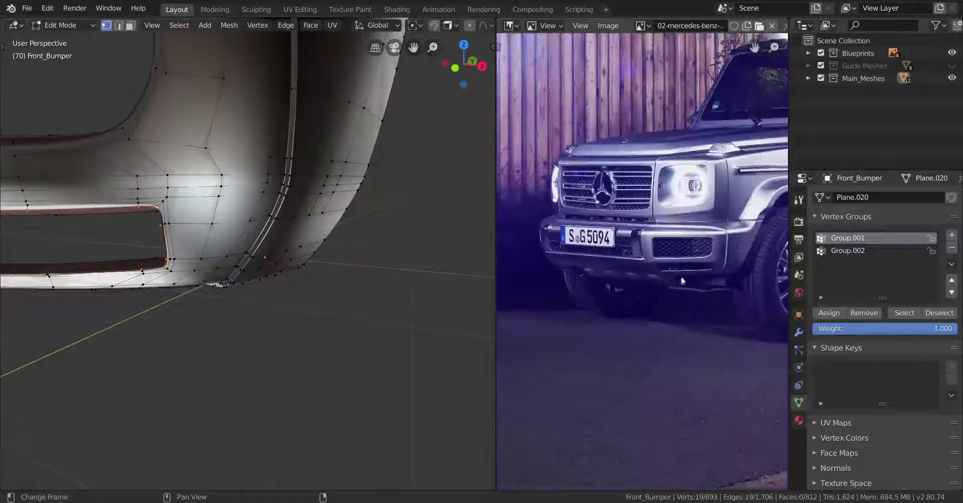
scroll(371, 281, "up", 5)
middle_click_drag(378, 281, 501, 288)
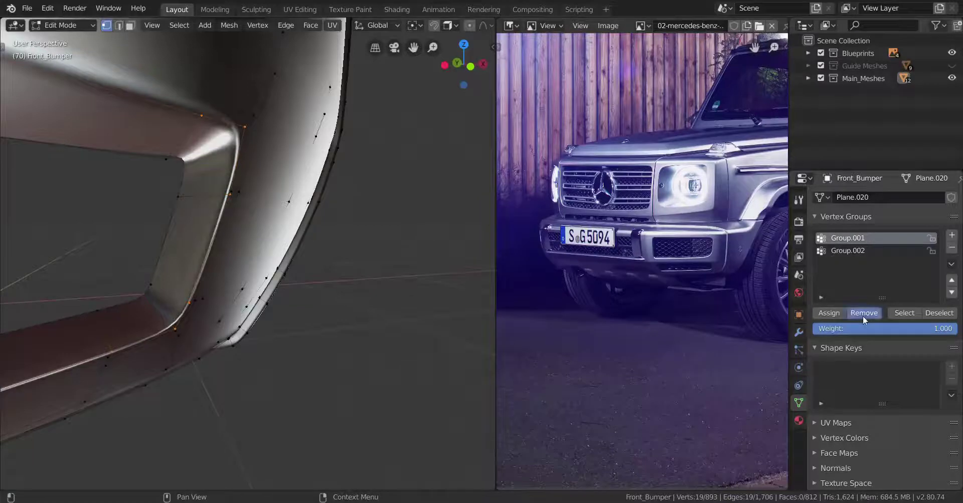
middle_click_drag(321, 291, 268, 313)
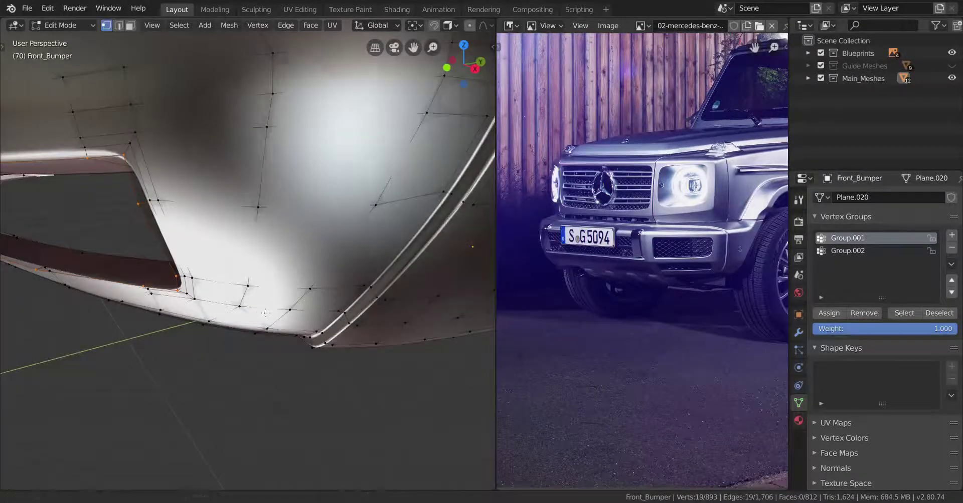
scroll(265, 313, "down", 3)
middle_click_drag(288, 273, 312, 234)
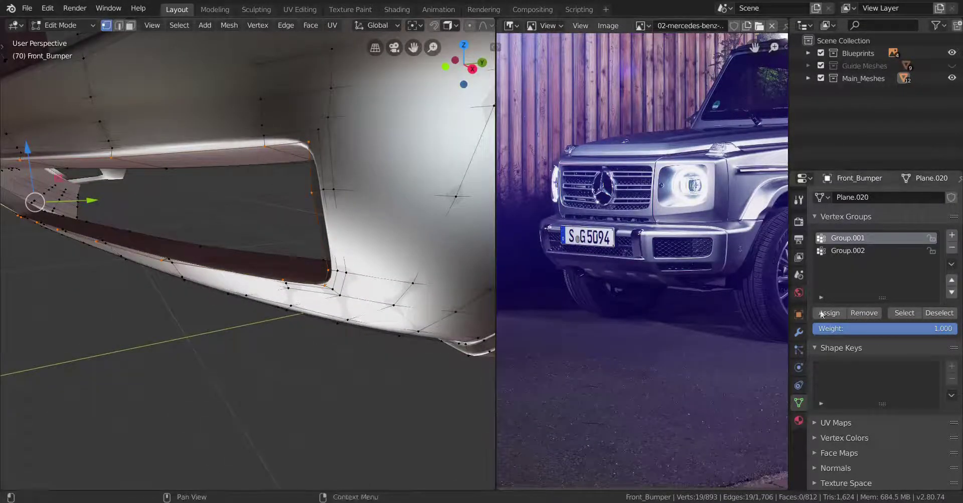
middle_click_drag(411, 301, 327, 278)
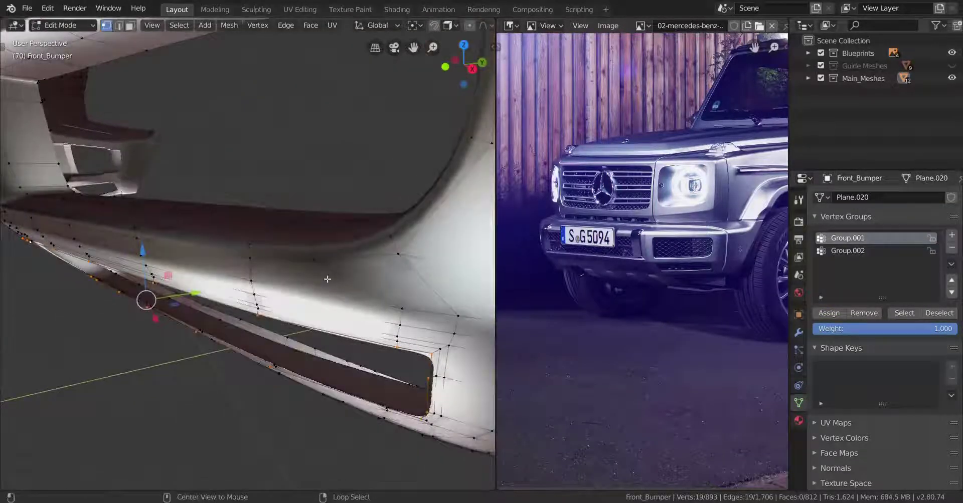
left_click(824, 316)
Assign the edge loop around the bumper's centre opening to vertex group Group.001
scroll(402, 321, "down", 4)
mouse_move(401, 321)
middle_mouse_down()
mouse_move(55, 391)
mouse_move(333, 275)
mouse_move(414, 337)
mouse_move(281, 321)
mouse_move(146, 69)
middle_mouse_up()
scroll(413, 337, "up", 4)
left_click(831, 316)
scroll(425, 333, "down", 3)
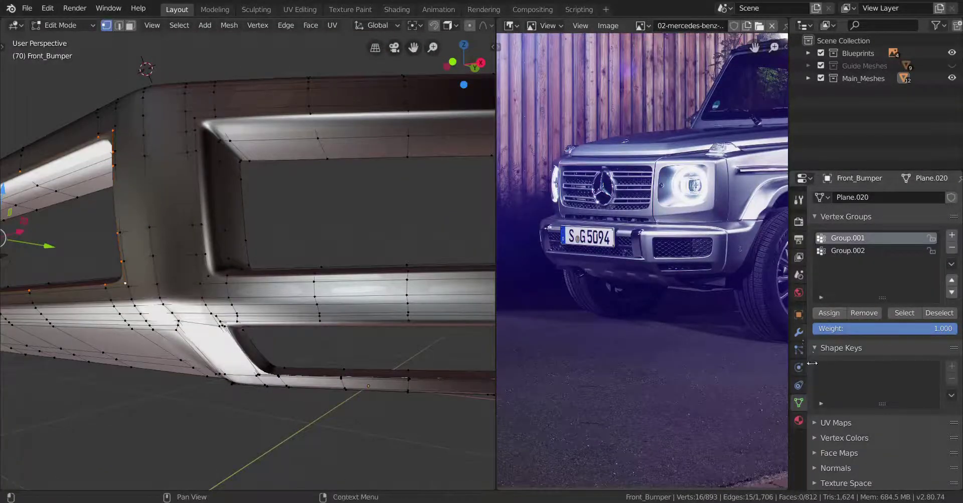
Copy and apply both Shrinkwrap modifiers again in Object Mode, keeping the duplicate of each
left_click(799, 333)
left_click(819, 260)
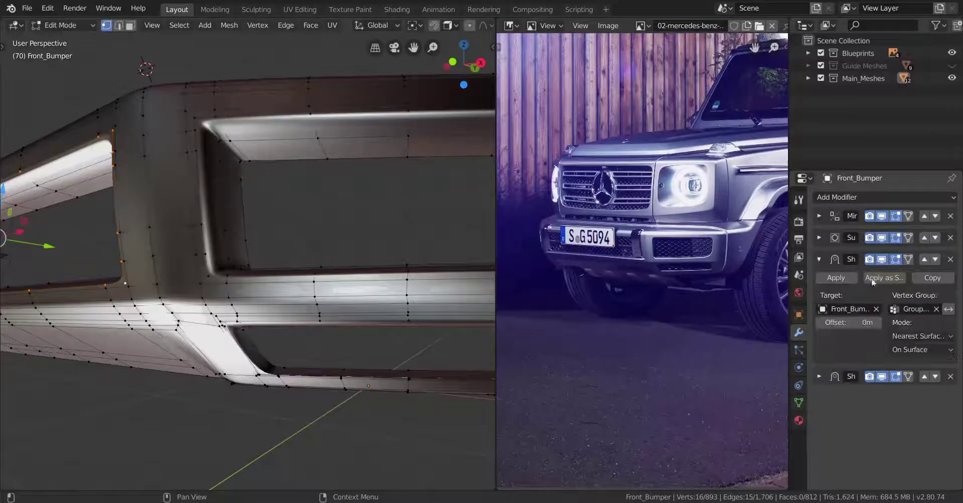
left_click(835, 278)
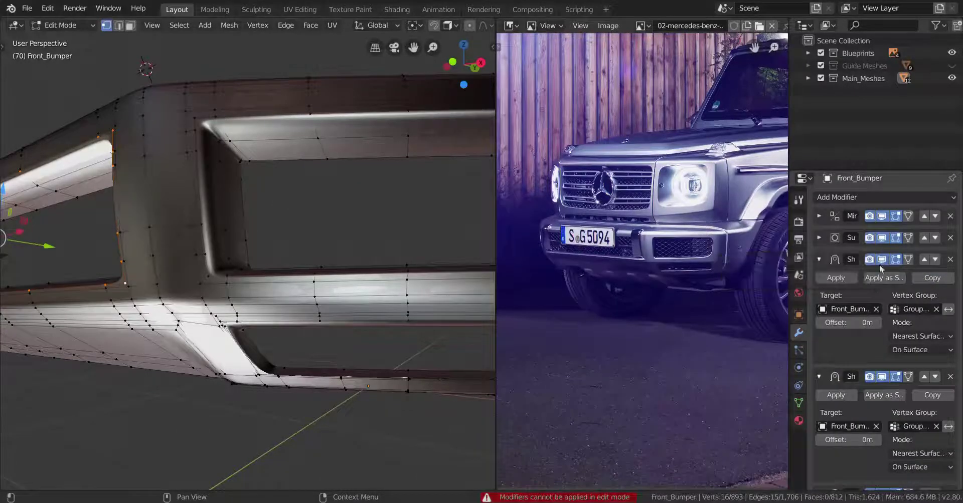
key("Tab")
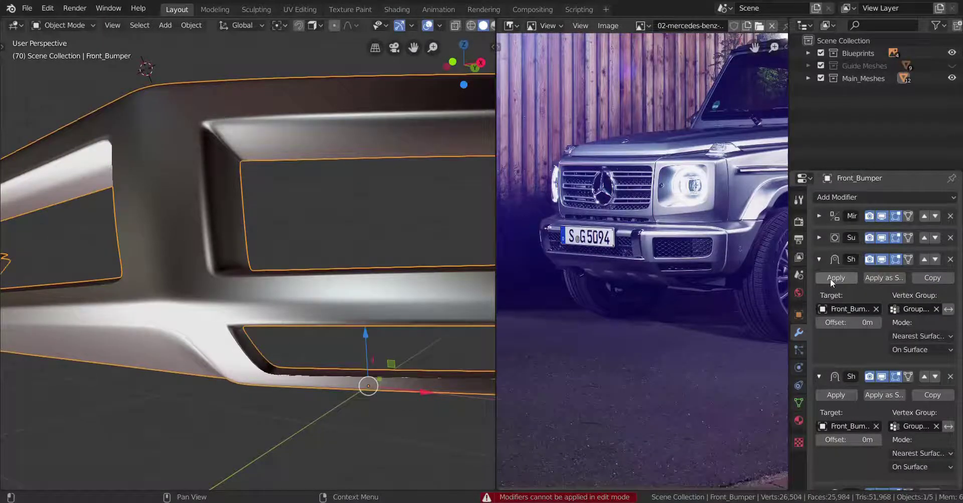
left_click(830, 278)
left_click(820, 260)
left_click(832, 281)
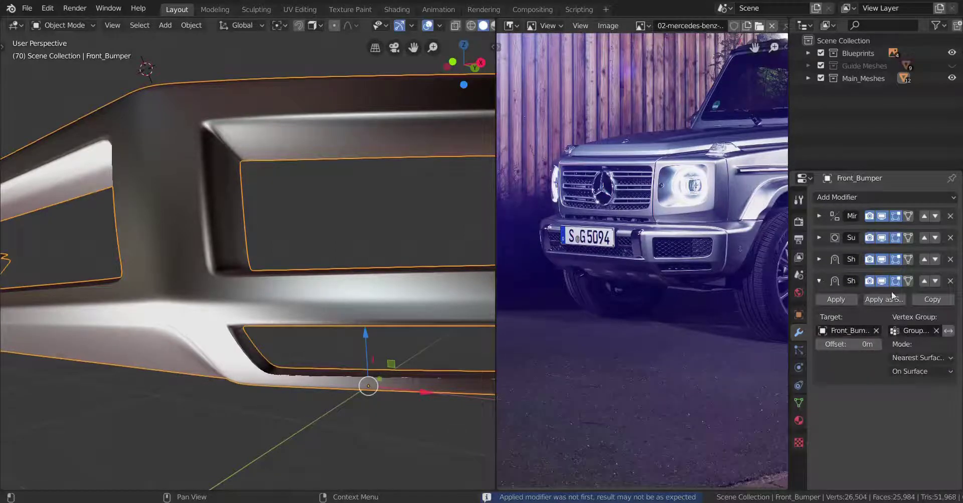
left_click(930, 299)
left_click(843, 299)
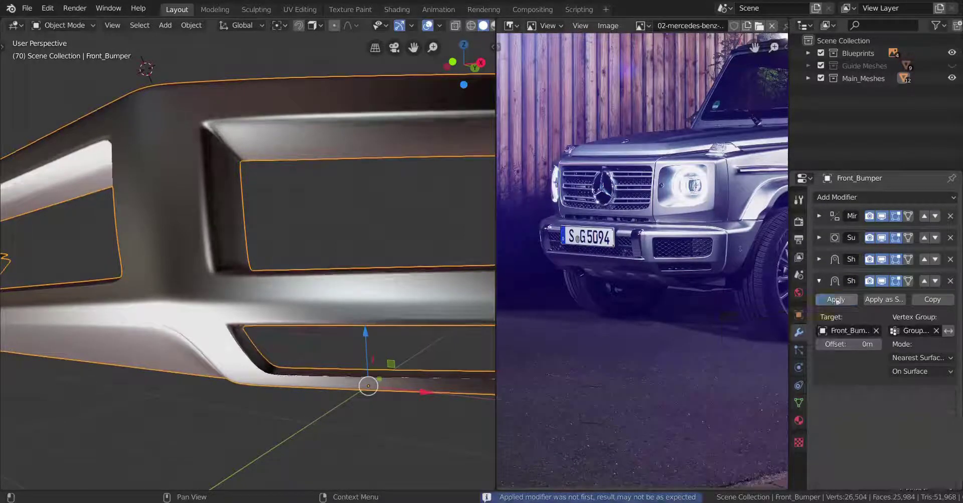
left_click(819, 282)
Try adding a centred loop cut around the rim of the upper side opening and assigning it to Group.001
key("Tab")
middle_click_drag(275, 348, 281, 388)
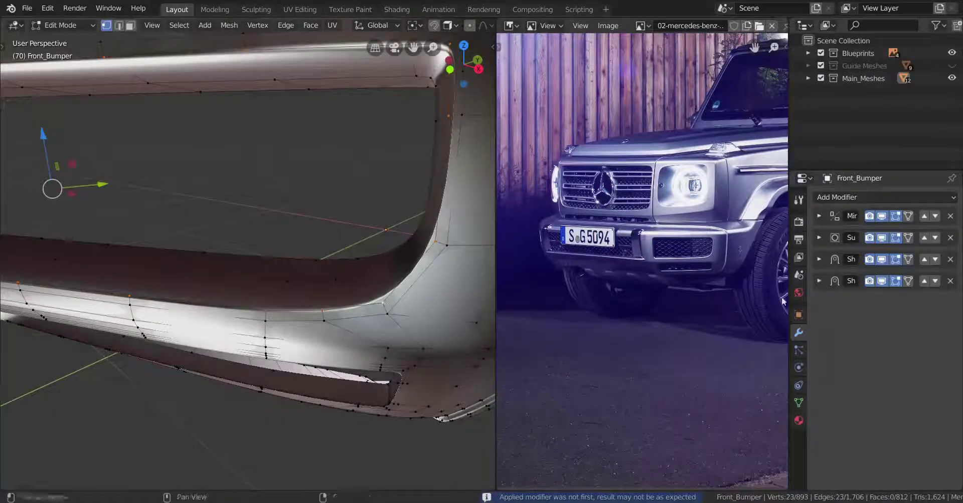
left_click(798, 402)
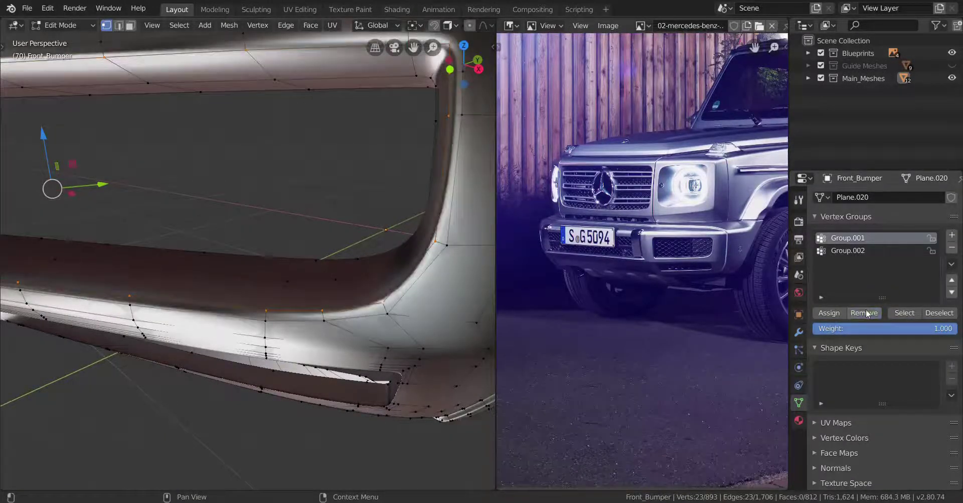
key("ctrl+r")
left_click(385, 307)
right_click(385, 307)
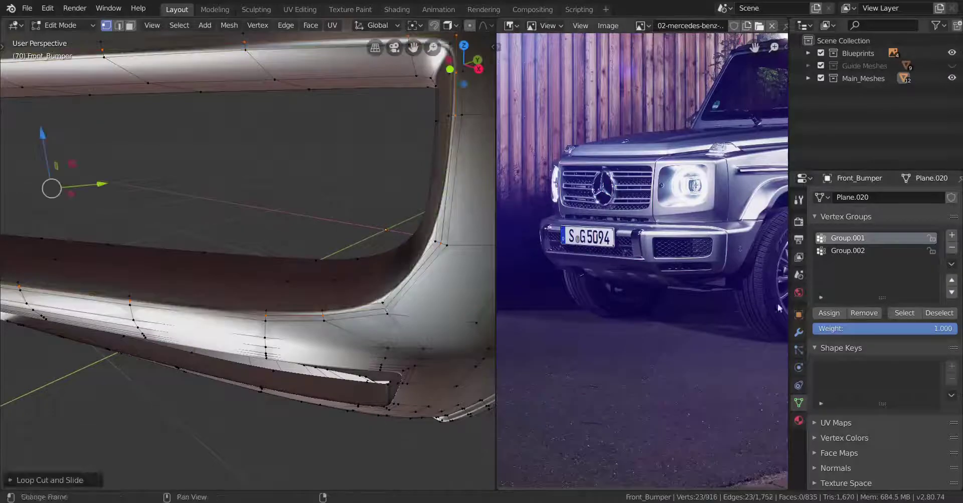
left_click(820, 313)
Remove the centre opening's edge loop from vertex group Group.001 and compare the shading in Object Mode
key("Tab")
scroll(326, 344, "down", 2)
middle_click_drag(323, 344, 301, 401)
scroll(223, 345, "up", 3)
key("Tab")
left_click(866, 316)
key("Tab")
middle_click_drag(301, 401, 251, 416)
key("Tab")
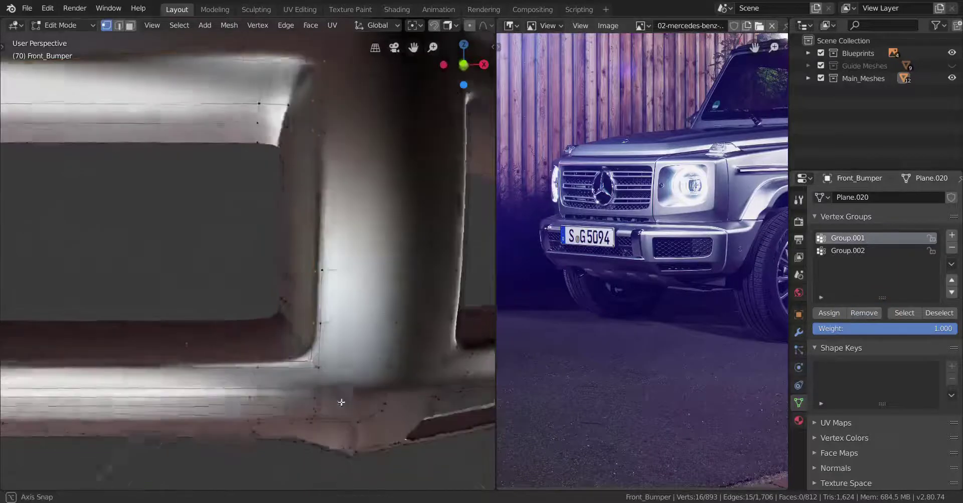
Assign the lower edge loop on the front side of the panel gap to vertex group Group.001, excluding the outer end's vertices
key("Tab")
middle_click_drag(301, 421, 327, 389)
left_click(324, 390)
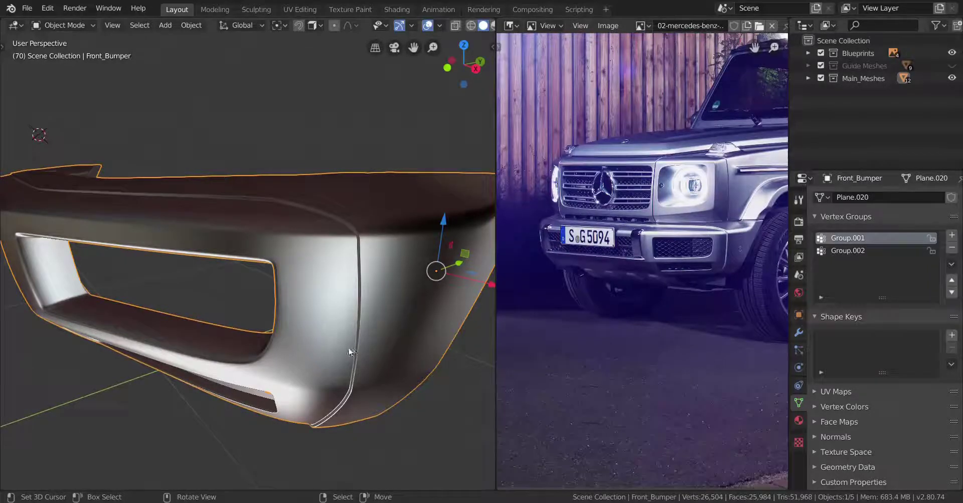
middle_click_drag(351, 350, 333, 323)
scroll(311, 346, "up", 3)
key("Tab")
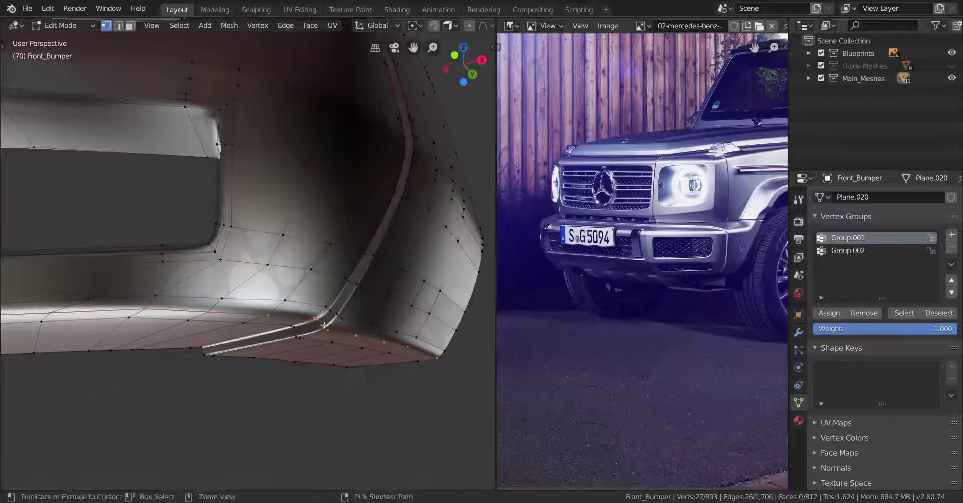
left_click_drag(323, 324, 472, 445, "ctrl")
left_click(832, 313)
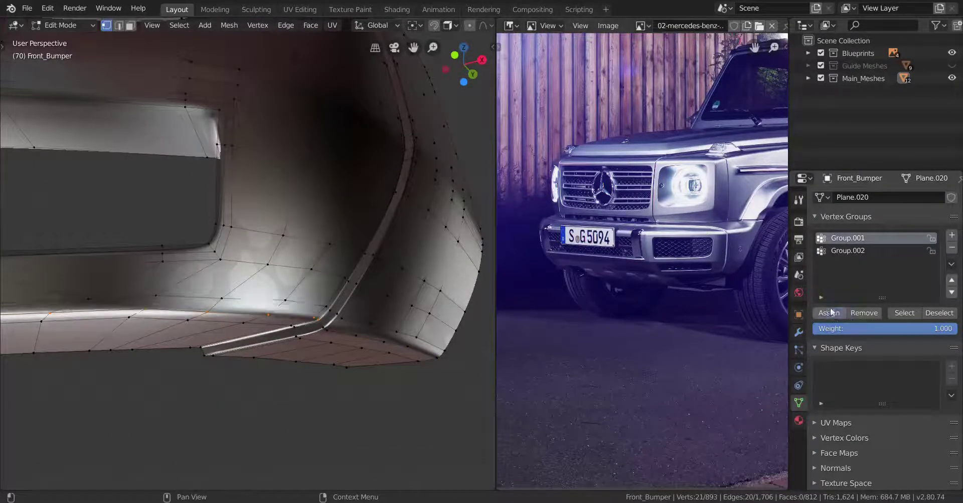
Examine the bumper's shading around the corner, openings and panel gap in Object Mode
scroll(264, 331, "down", 4)
key("Tab")
middle_click_drag(264, 330, 319, 318)
scroll(305, 329, "up", 4)
scroll(330, 317, "down", 4)
scroll(319, 318, "up", 6)
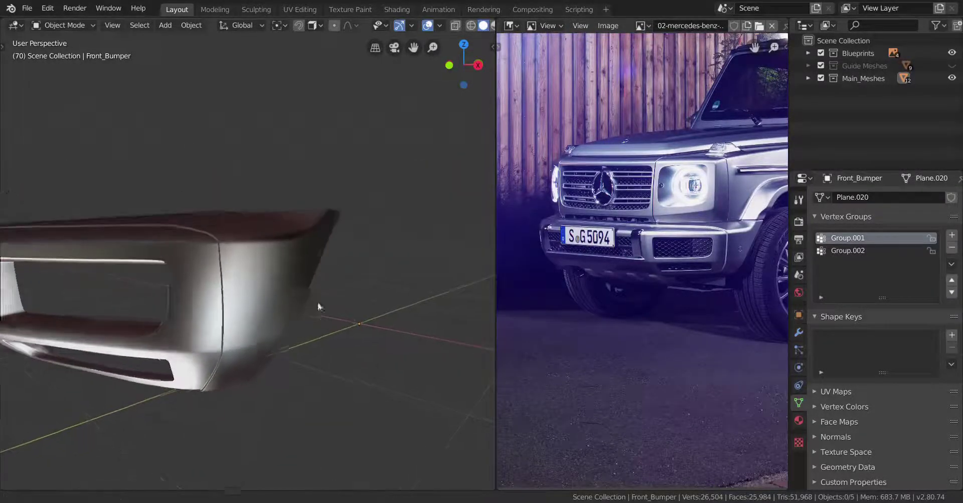
Extrude the bumper's upper rear edge loop backward along the Y axis, excluding the vertices at the outer end
scroll(353, 280, "down", 5)
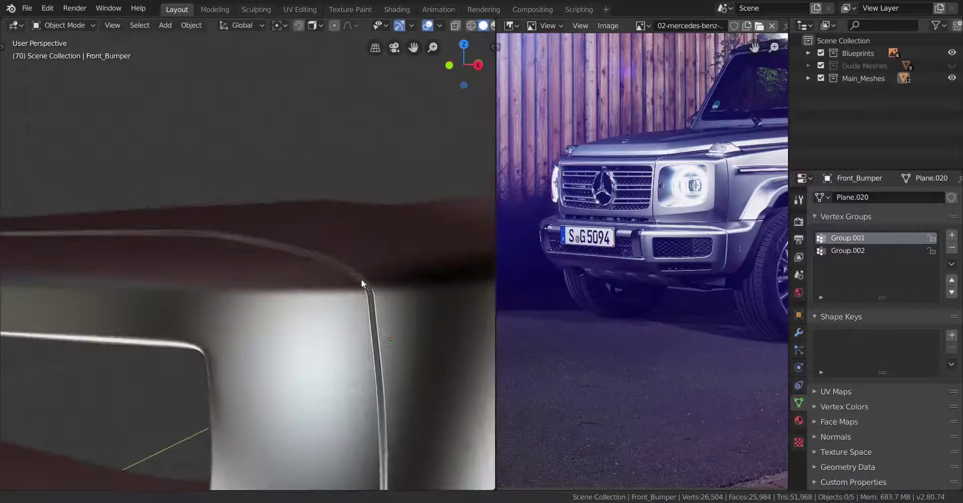
middle_click_drag(357, 285, 278, 333)
scroll(348, 355, "up", 3)
scroll(281, 336, "up", 3)
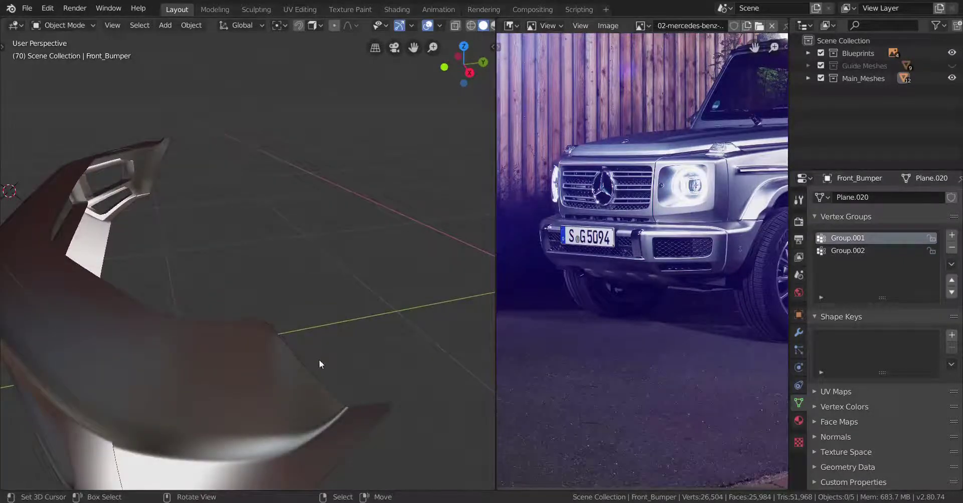
key("Tab")
middle_click_drag(301, 361, 307, 357)
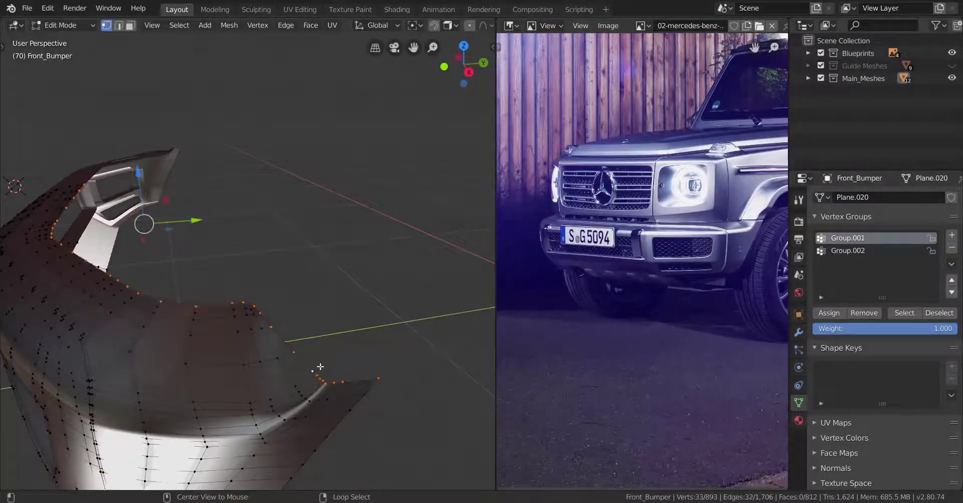
scroll(339, 390, "up", 3)
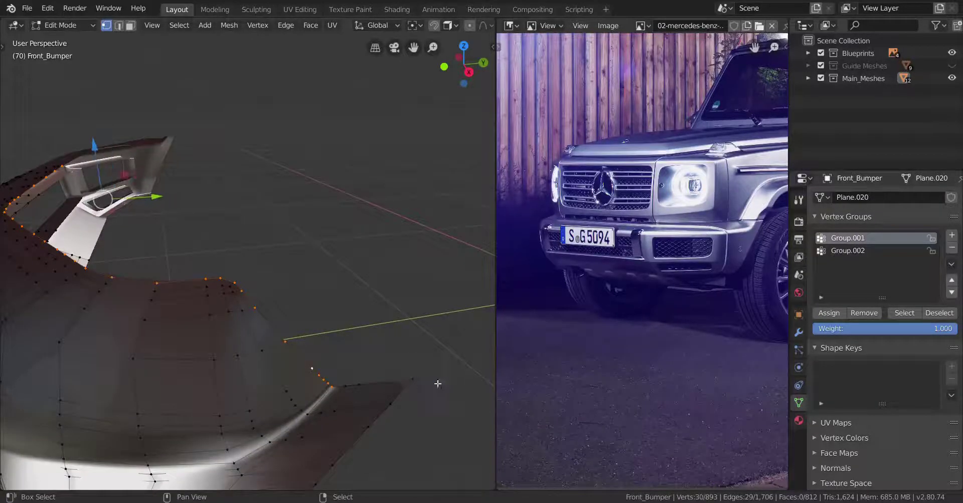
scroll(336, 390, "down", 3)
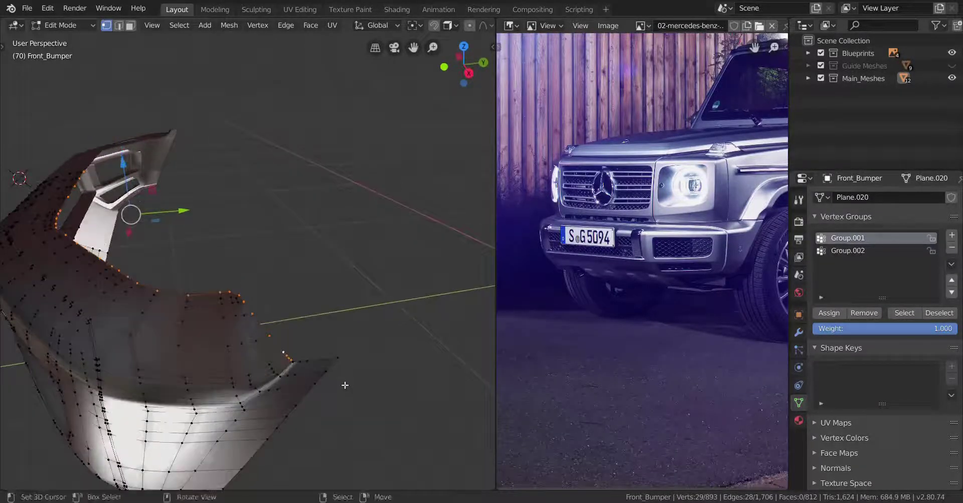
middle_click_drag(339, 376, 286, 366)
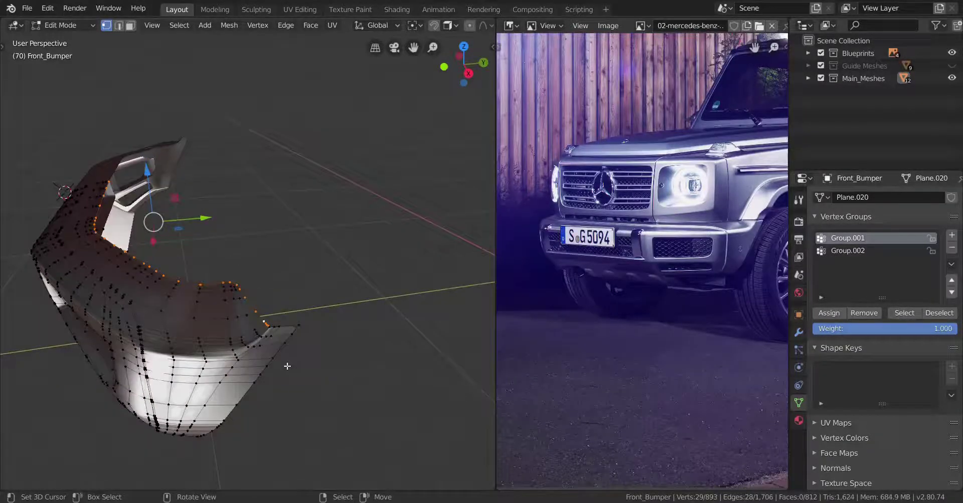
key("e")
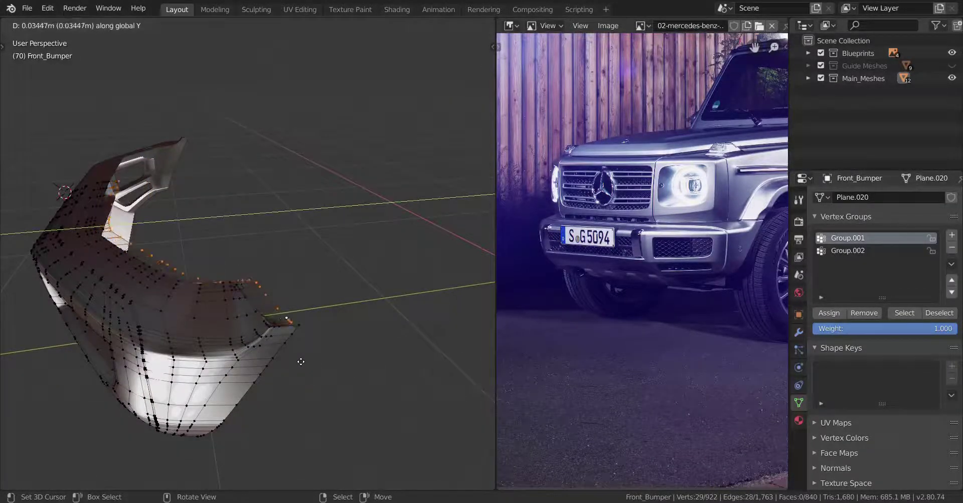
left_click(301, 361)
Flatten the extruded edge with a Y scale of 0 and move it back along Y by about 0.17 m
type("sy0")
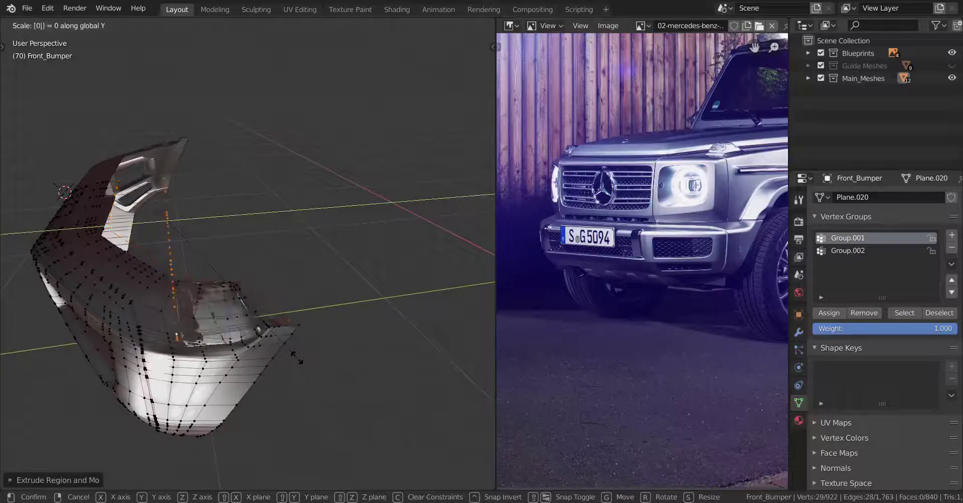
key("Return")
key("g")
key("y")
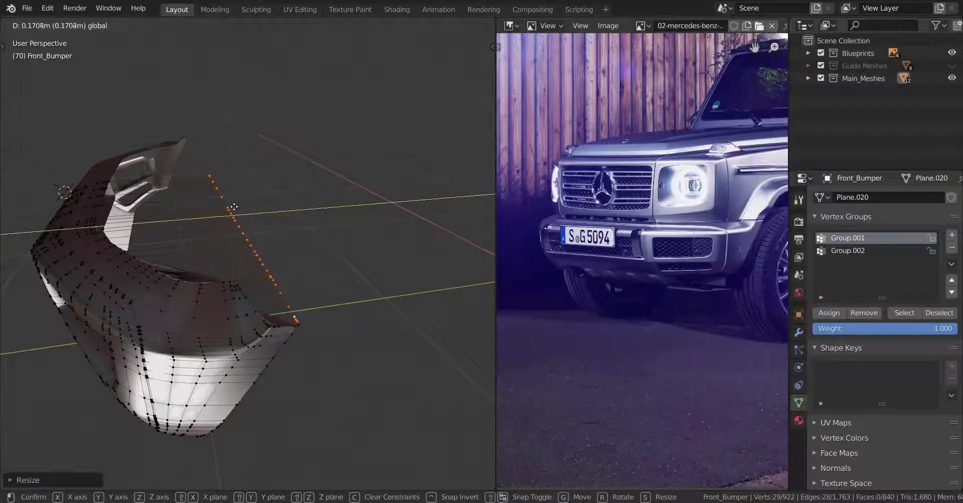
left_click(231, 206)
Remove the extruded rear edge from vertex group Group.002 and check the surface in Object Mode
middle_click_drag(231, 207, 250, 215)
left_click(845, 252)
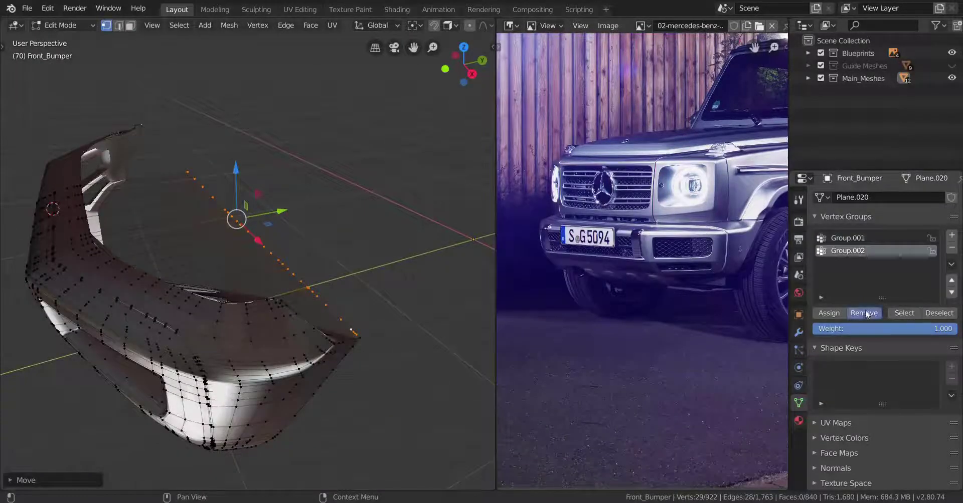
middle_click_drag(381, 311, 343, 368)
key("Tab")
key("Tab")
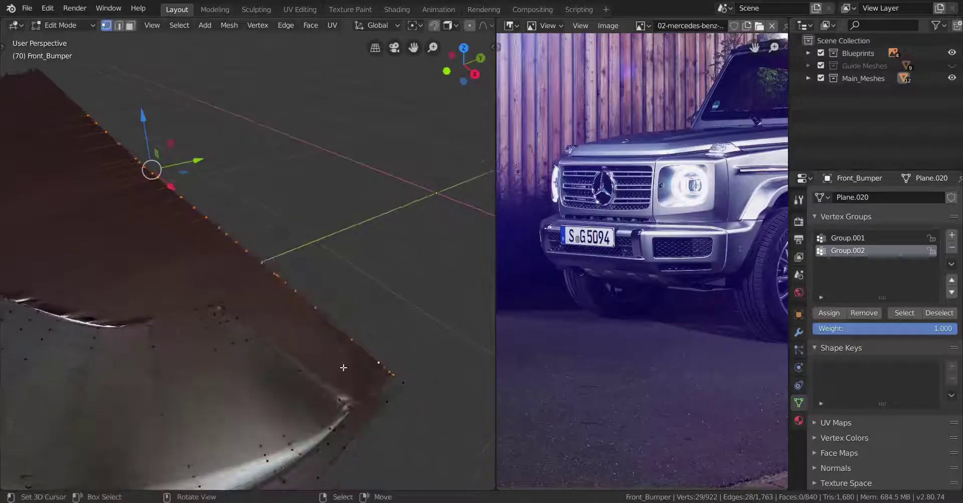
Try adding a loop cut along the extruded surface, about halfway between the bumper's edge and the new rear edge
key("ctrl+r")
left_click(355, 396)
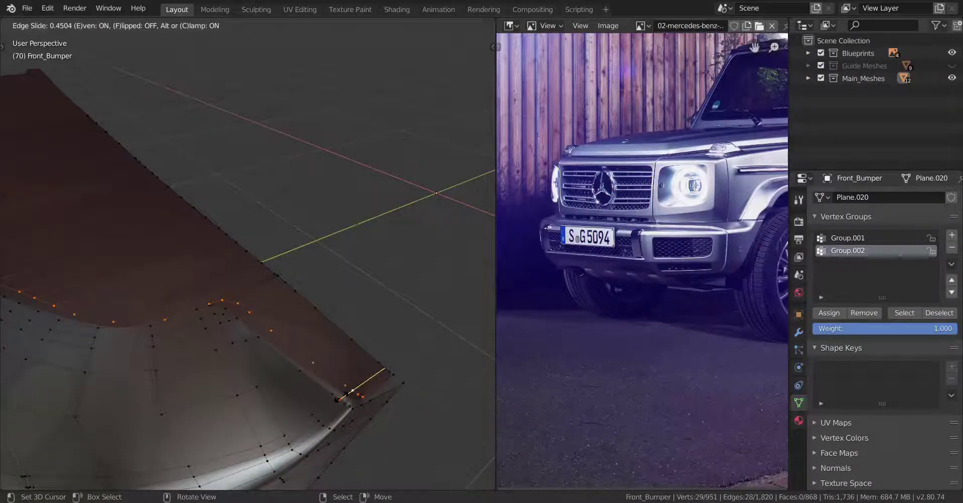
key("ctrl+z")
Scale the extruded rear edge inward along X around the active element, leaving out the vertices nearest the outer corner
middle_click_drag(344, 400, 294, 376)
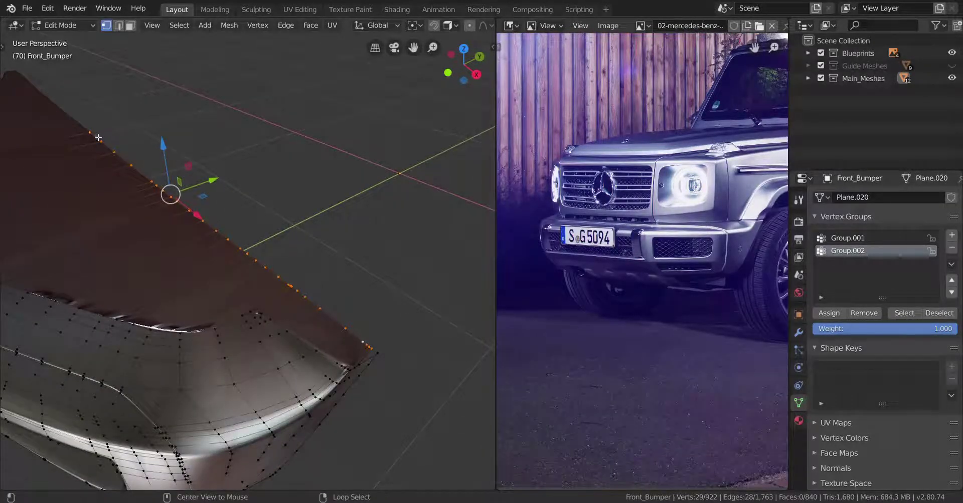
scroll(205, 217, "up", 3)
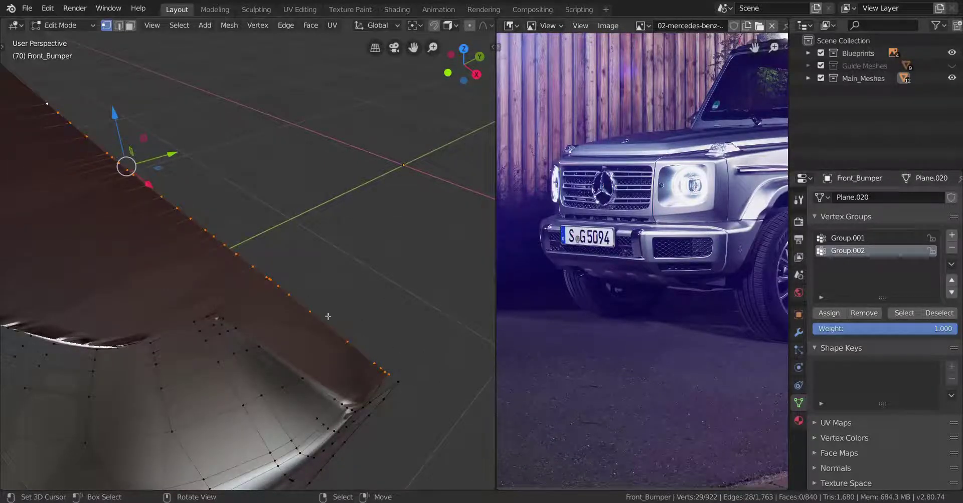
left_click_drag(308, 303, 430, 408, "ctrl")
middle_click_drag(351, 381, 323, 352)
left_click_drag(327, 352, 414, 407, "ctrl")
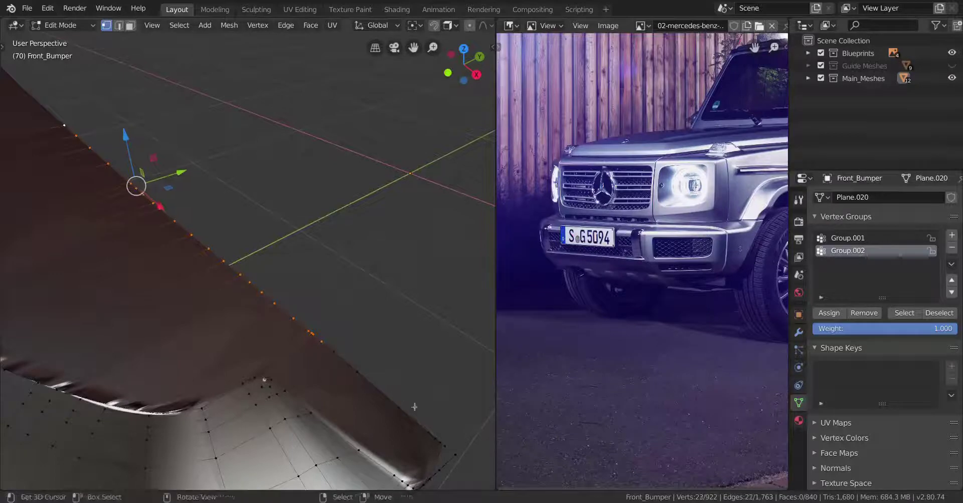
key("period")
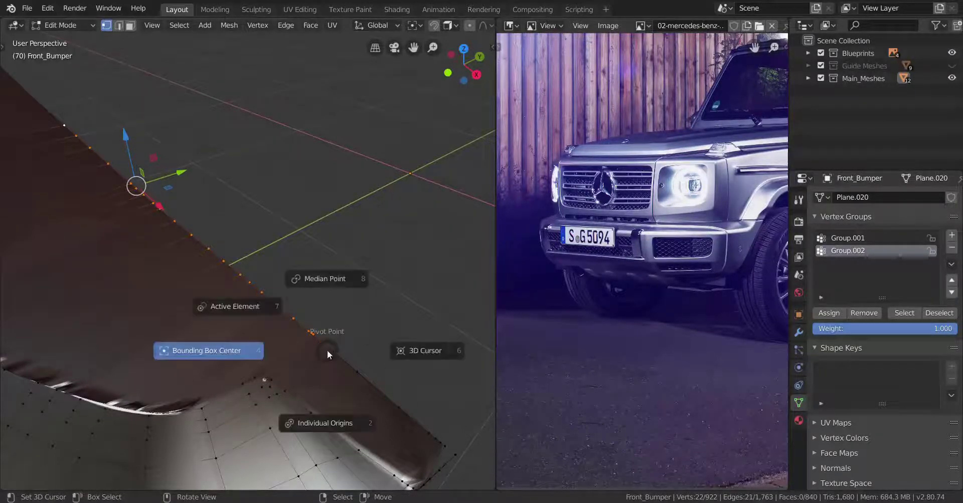
left_click(234, 311)
key("s")
key("x")
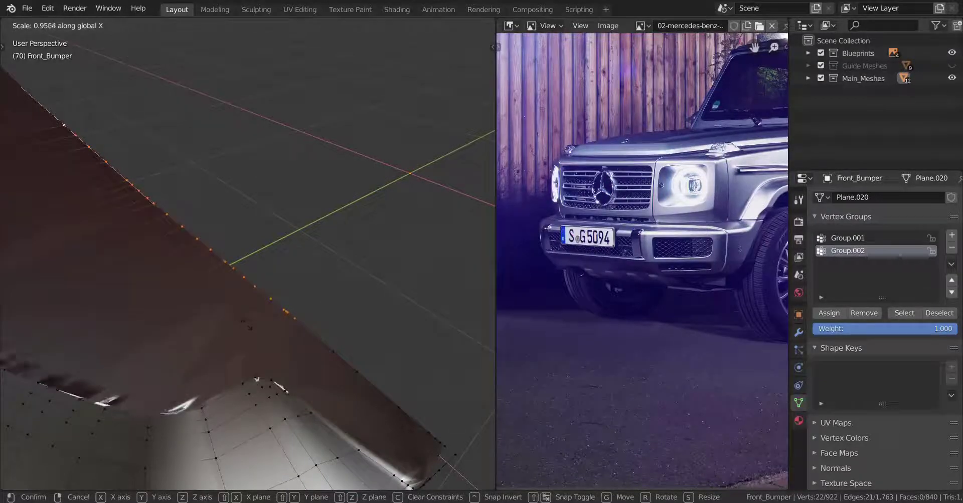
left_click(197, 281)
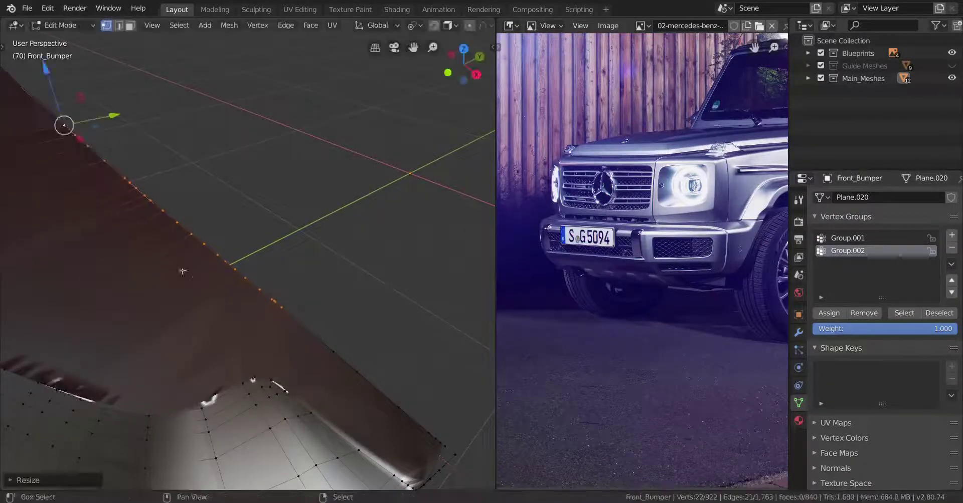
Add a loop cut along the extruded surface near the bumper's original edge and delete the outermost edge loop, leaving a narrow strip
middle_click_drag(196, 282, 151, 261)
key("ctrl+r")
left_click(288, 318)
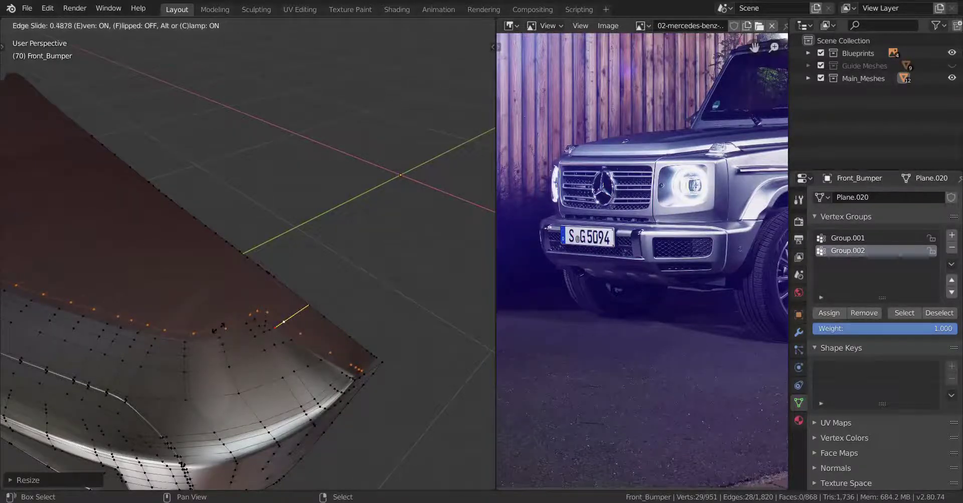
left_click(346, 220)
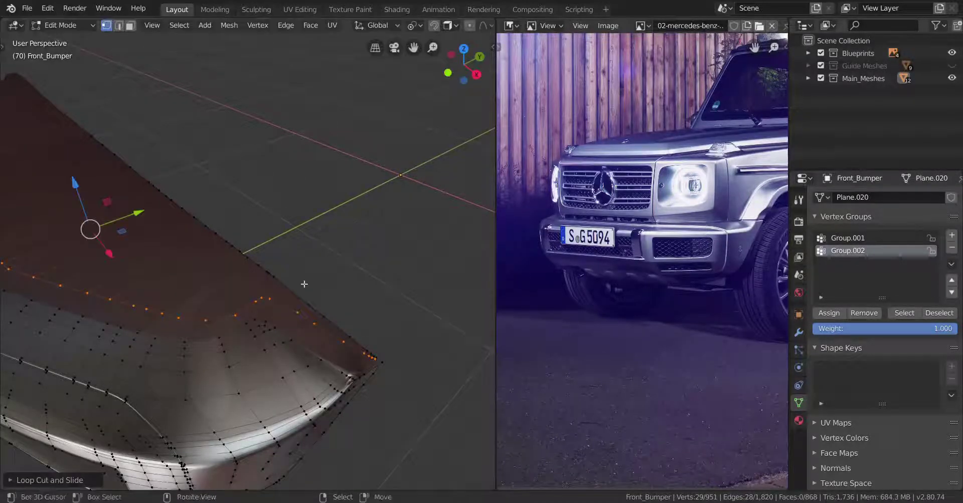
left_click(206, 225, "alt")
key("x")
left_click(380, 188)
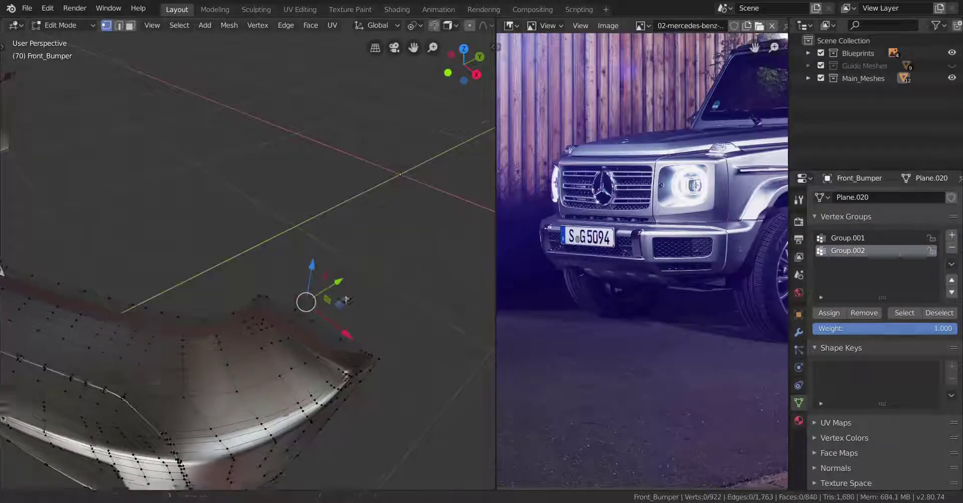
Add two lengthwise loop cuts along the narrow rear strip, close to the bumper's original edge
middle_click_drag(381, 189, 328, 316)
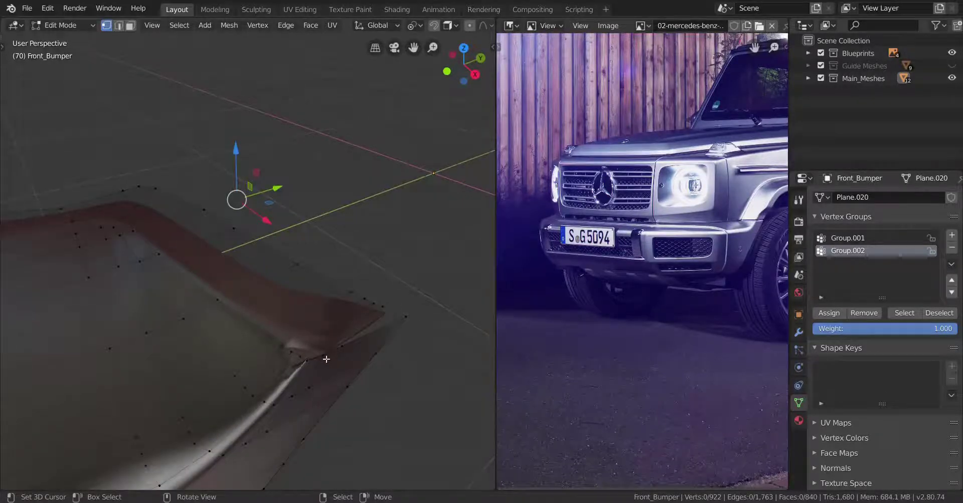
key("ctrl+r")
left_click(331, 340)
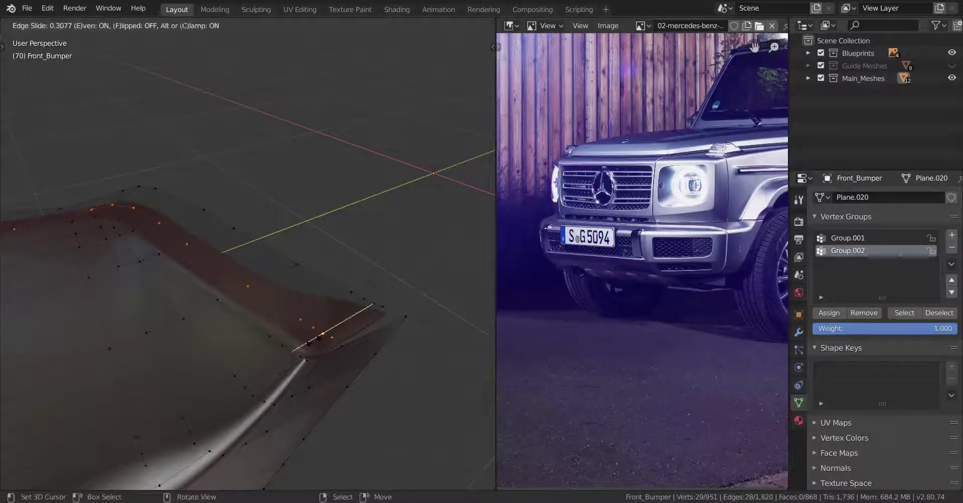
left_click(321, 335)
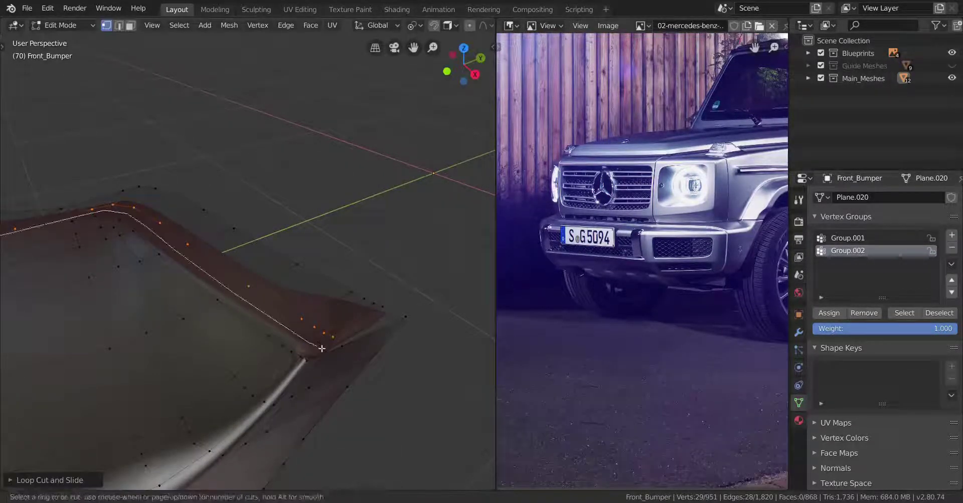
Fill the gap between the rear strip and the bumper's outer side with faces, checking the corner in Object Mode
left_click(307, 361)
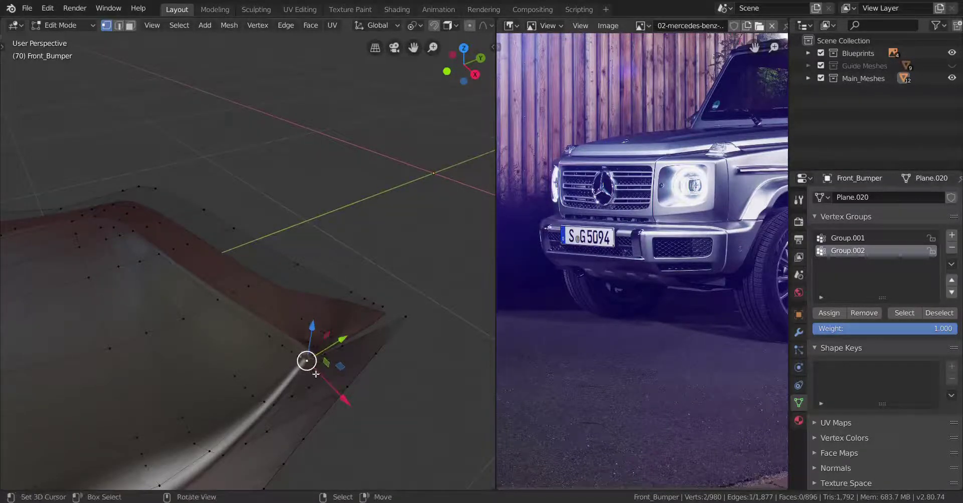
scroll(311, 380, "down", 4)
key("Tab")
mouse_move(311, 379)
middle_mouse_down()
mouse_move(323, 397)
mouse_move(318, 389)
middle_mouse_up()
key("Tab")
scroll(315, 389, "up", 4)
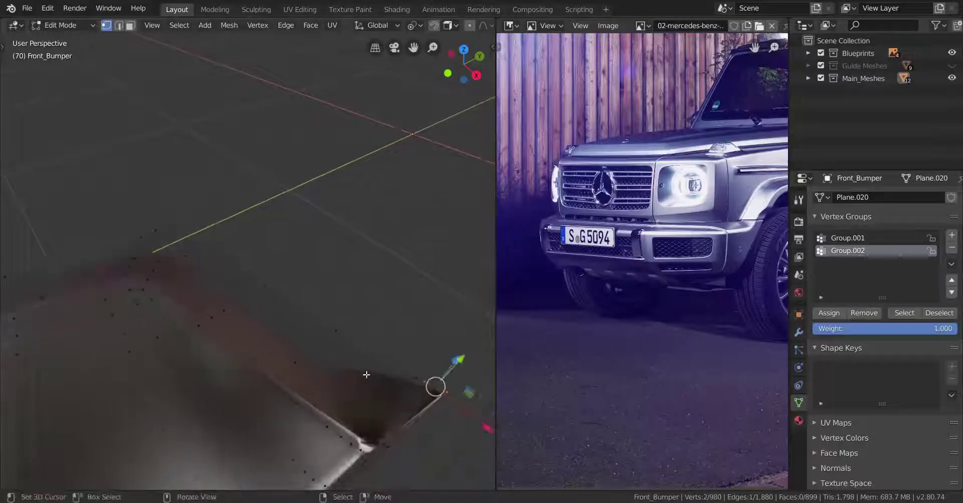
Remove the complete rear edge loop of the new strip from vertex group Group.002
scroll(429, 387, "down", 3)
middle_click_drag(429, 386, 333, 356)
left_click(333, 356)
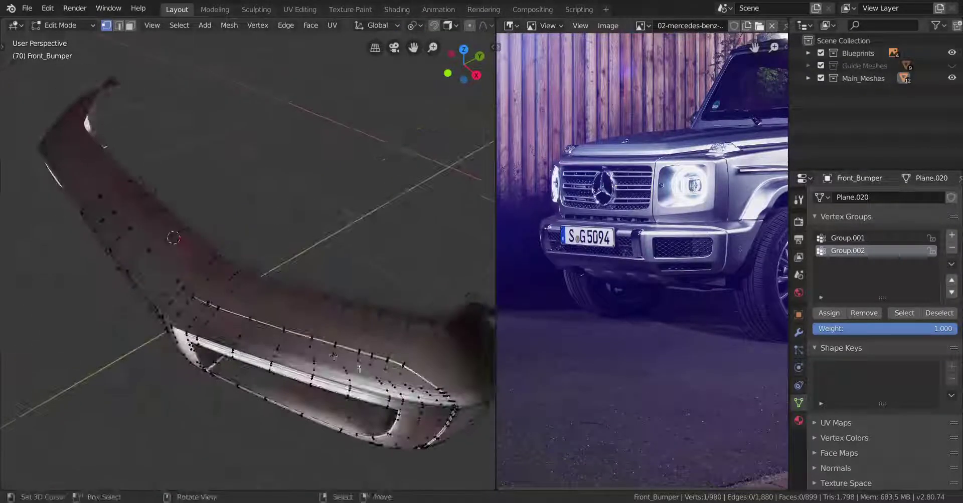
left_click(222, 195, "ctrl")
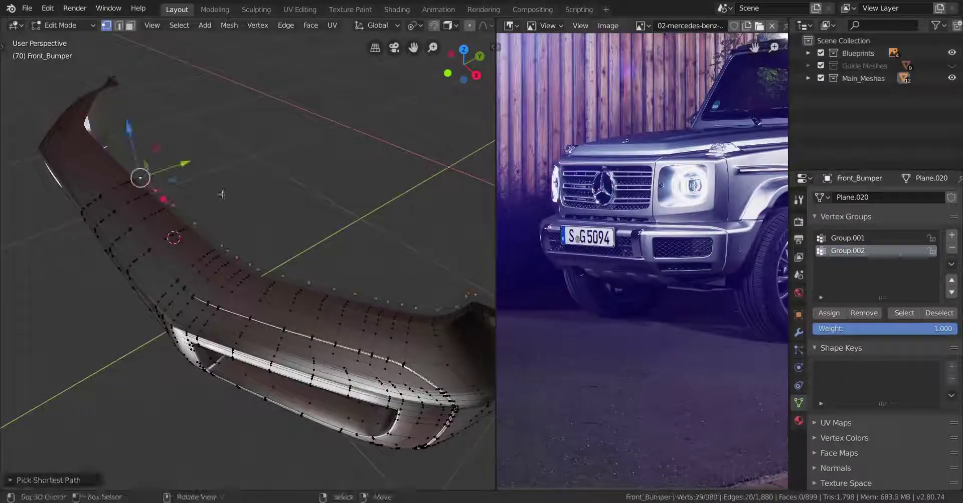
left_click(864, 319)
Select the two inner edge loops of the rear strip along their full length and remove them from vertex group Group.002
middle_click_drag(419, 359, 258, 323, "shift")
scroll(300, 339, "up", 4)
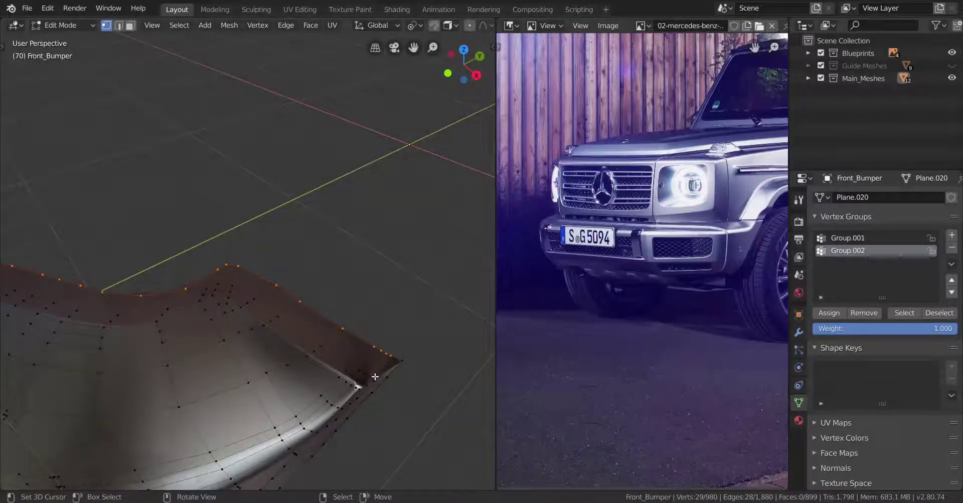
scroll(411, 378, "up", 3)
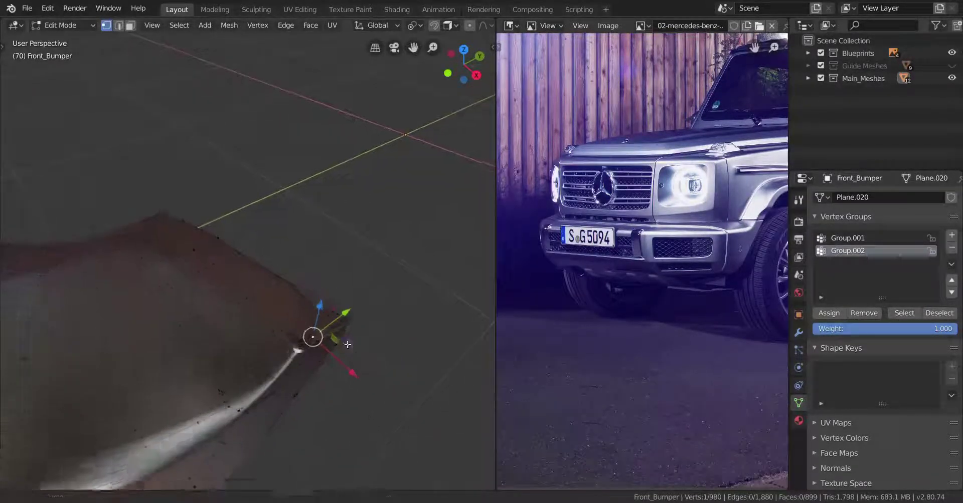
scroll(378, 429, "down", 6)
middle_click_drag(100, 346, 363, 416, "shift")
scroll(363, 416, "up", 4)
middle_click_drag(399, 444, 326, 391, "shift")
left_click(383, 444, "ctrl")
scroll(383, 444, "down", 3)
scroll(305, 371, "up", 5)
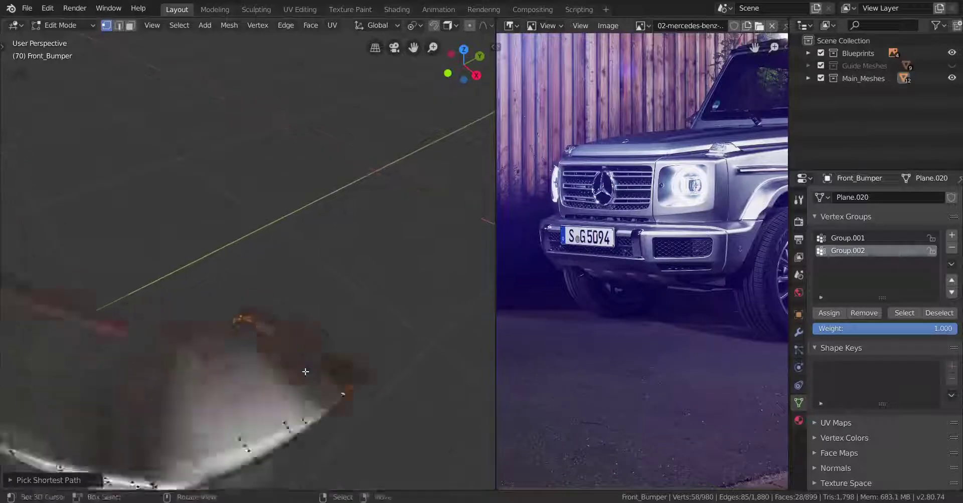
scroll(306, 371, "up", 2)
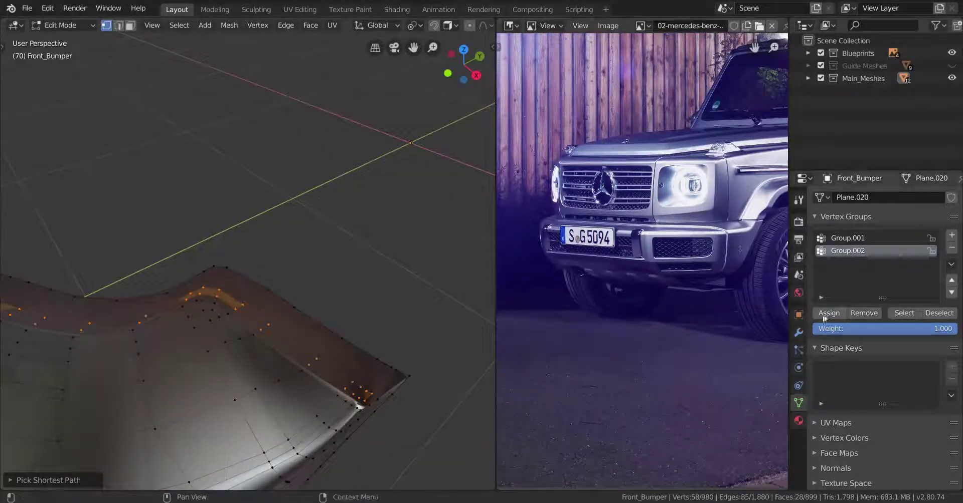
Examine the shading of the rear strip and the outer corner in Object Mode
key("Tab")
scroll(408, 401, "up", 5)
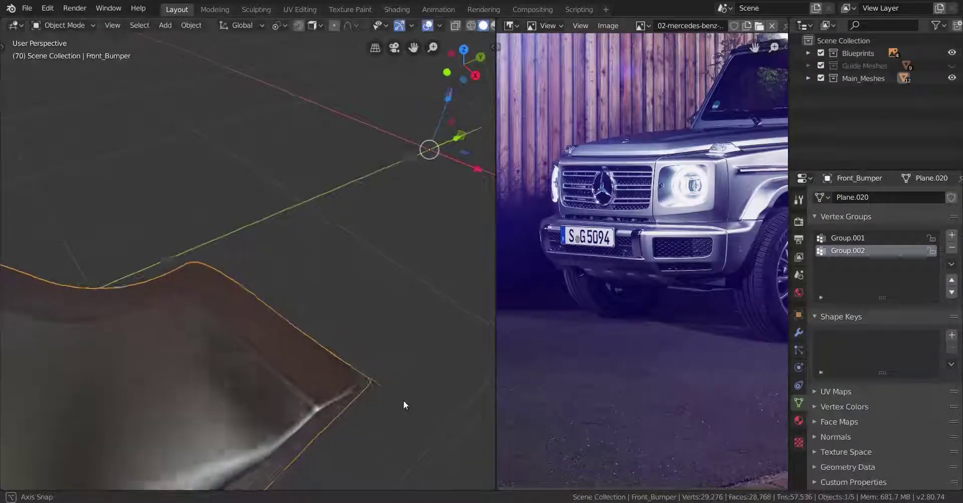
middle_click_drag(400, 418, 322, 400)
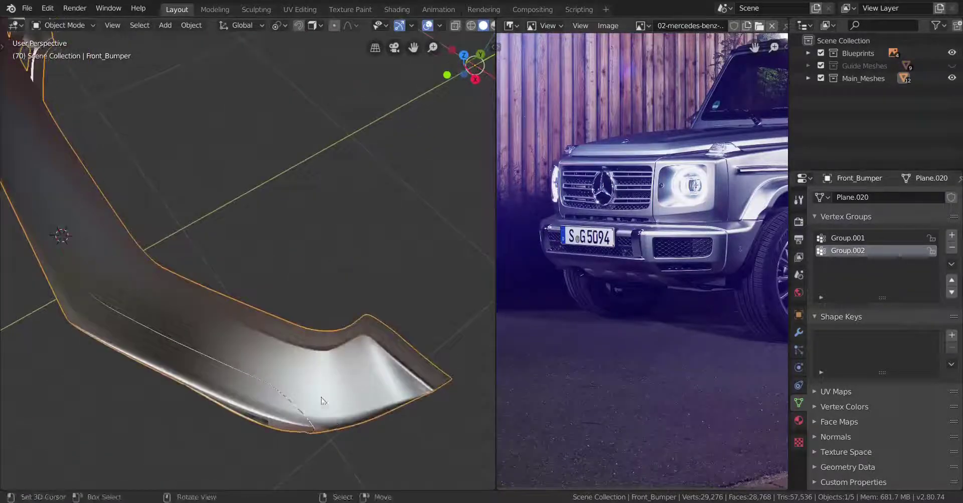
scroll(393, 357, "up", 3)
middle_click_drag(393, 366, 351, 392)
key("Tab")
scroll(346, 383, "up", 4)
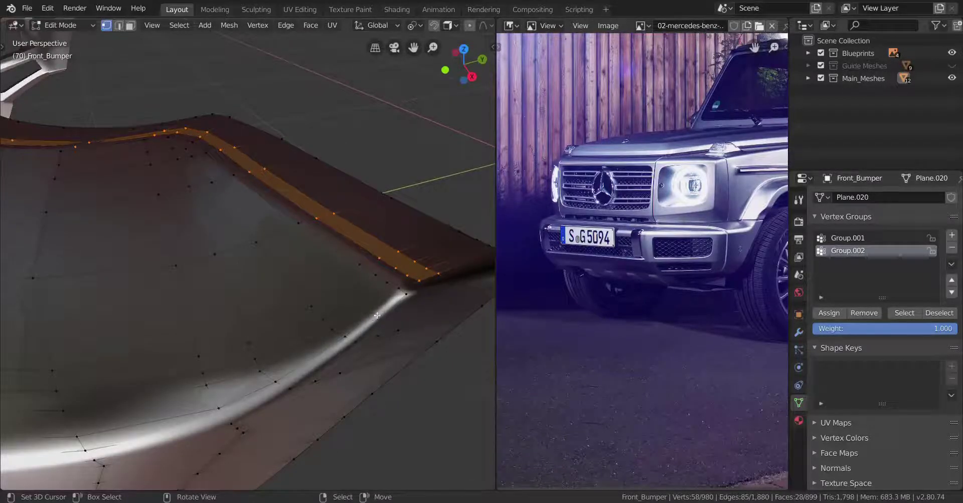
Remove the edge loop just in front of the rear strip from vertex group Group.002, checking the shading in Object Mode
left_click(359, 265, "alt")
scroll(146, 219, "down", 7)
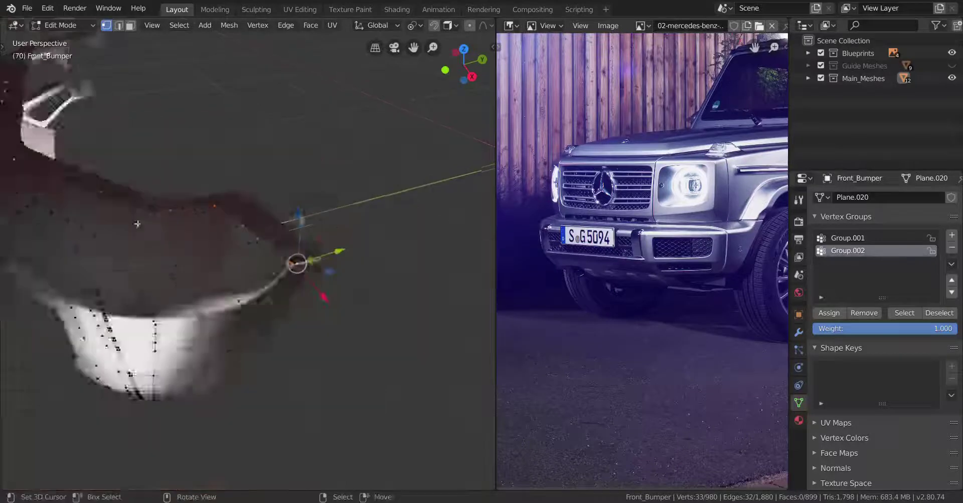
scroll(146, 221, "up", 7)
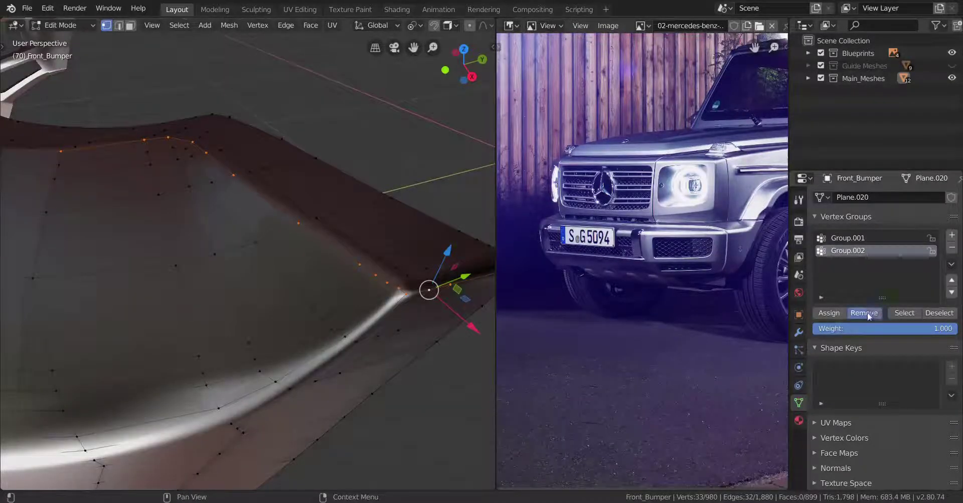
key("Tab")
mouse_move(351, 358)
middle_mouse_down()
mouse_move(346, 368)
mouse_move(336, 361)
mouse_move(354, 380)
mouse_move(345, 371)
middle_mouse_up()
key("Tab")
Shrink/Fatten the loop in front of the rear strip by about -0.0006 and check the result in Object Mode
scroll(354, 381, "up", 4)
key("alt+s")
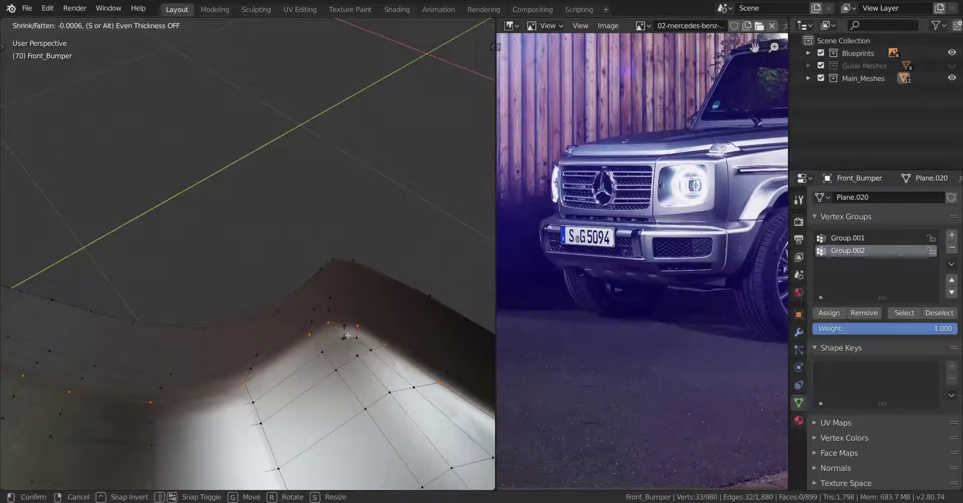
left_click(347, 336)
scroll(346, 337, "down", 5)
key("Tab")
middle_click_drag(341, 339, 351, 306)
scroll(322, 318, "up", 5)
key("Tab")
Add an edge loop in front of the rear strip and slide it close to the strip's edge with even spacing
key("ctrl+r")
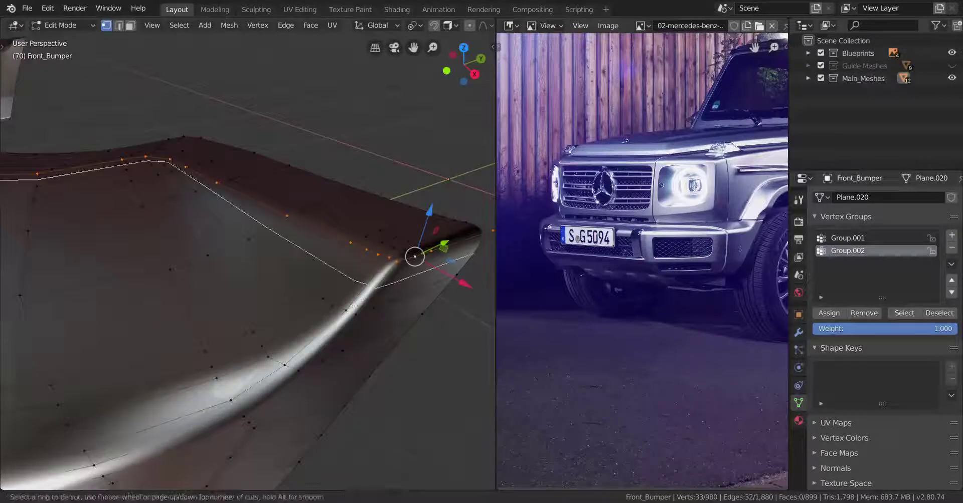
left_click(353, 303)
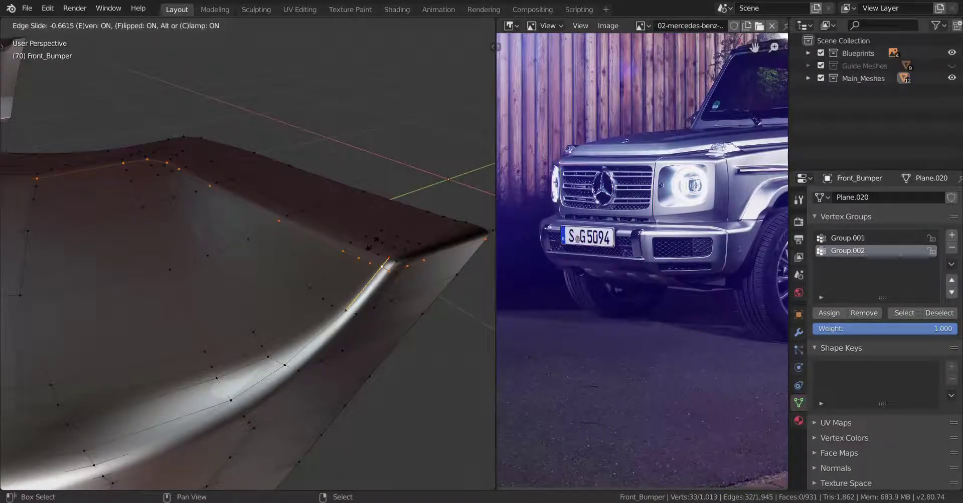
left_click(369, 248)
scroll(365, 253, "down", 5)
middle_click_drag(364, 255, 252, 351)
key("Tab")
key("Tab")
scroll(321, 316, "up", 6)
Examine the shading of the rear strip and the bumper's outer corner in Object Mode from several angles
key("Tab")
key("Tab")
key("Tab")
key("Tab")
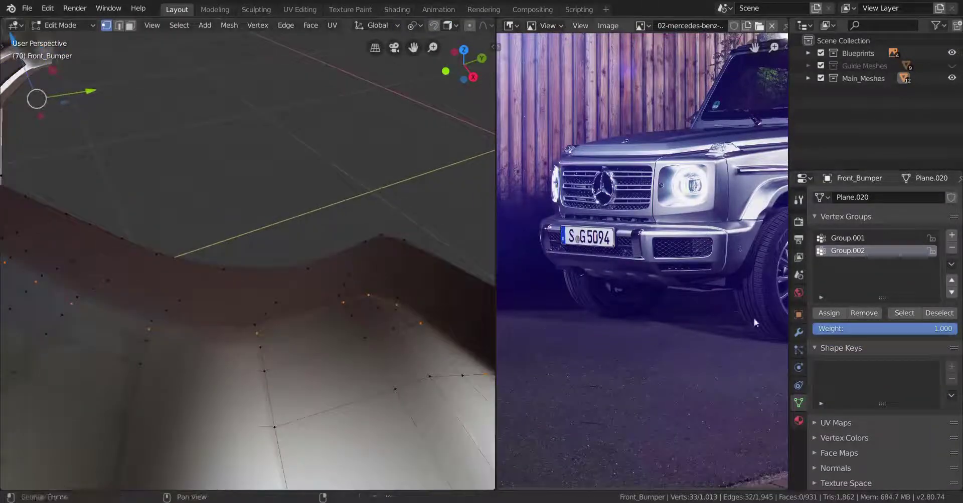
scroll(416, 379, "down", 3)
key("Tab")
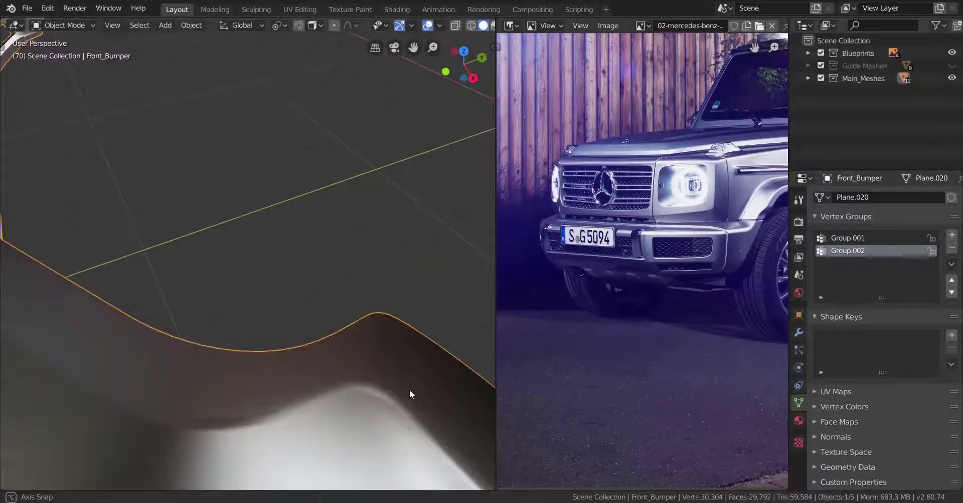
middle_click_drag(408, 394, 350, 346)
scroll(348, 354, "up", 5)
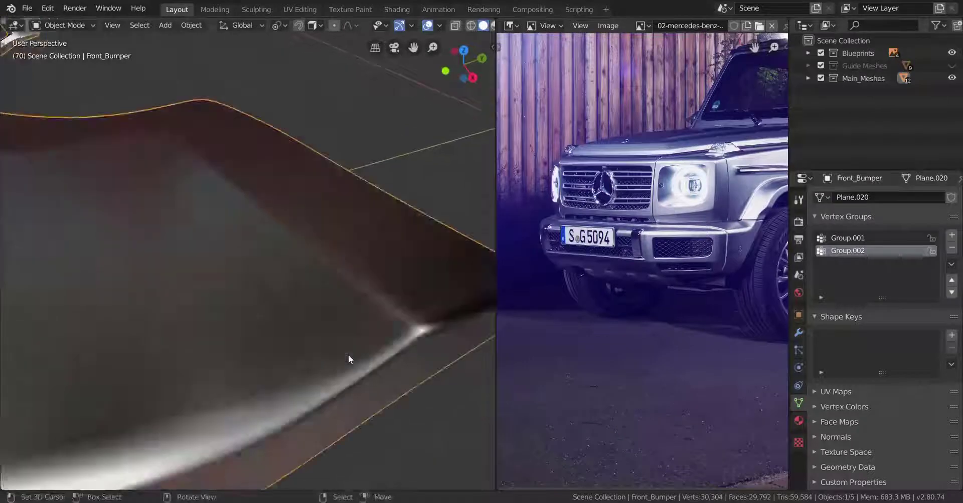
key("Tab")
scroll(298, 368, "down", 6)
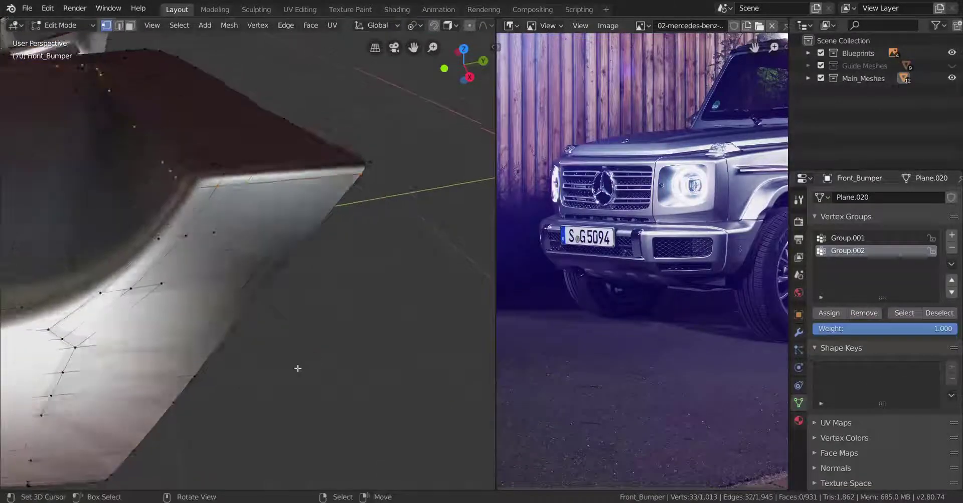
middle_click_drag(297, 368, 289, 424)
key("Tab")
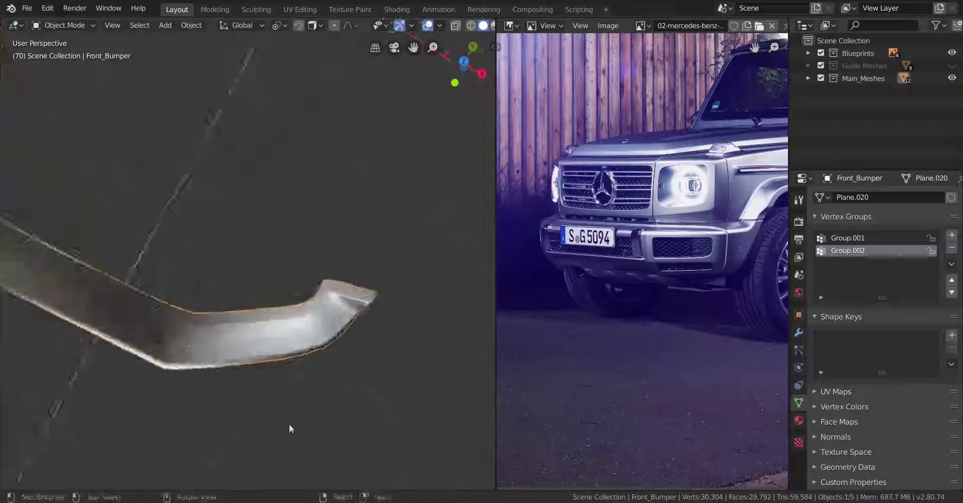
scroll(318, 369, "up", 6)
middle_click_drag(319, 369, 266, 314, "shift")
Inspect the topology around the inner curve where the rear strip meets the bumper's top surface
key("Tab")
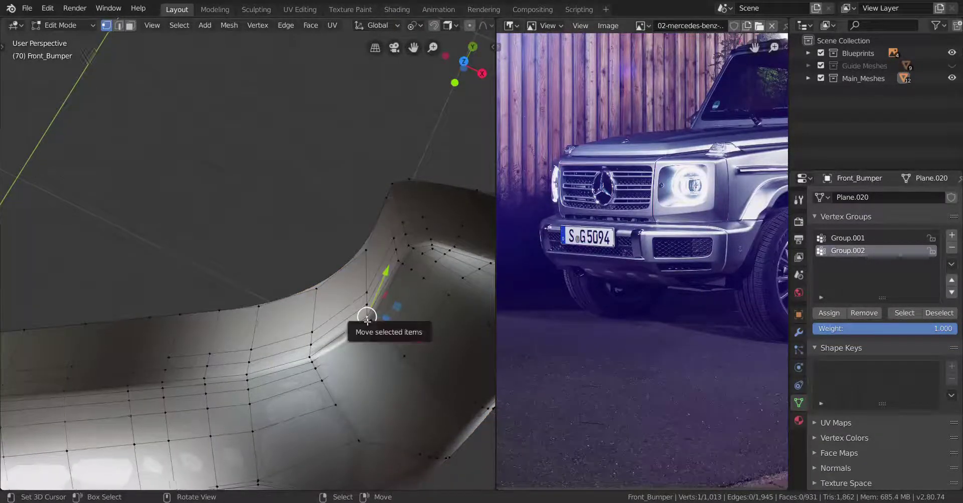
middle_click_drag(367, 321, 216, 384)
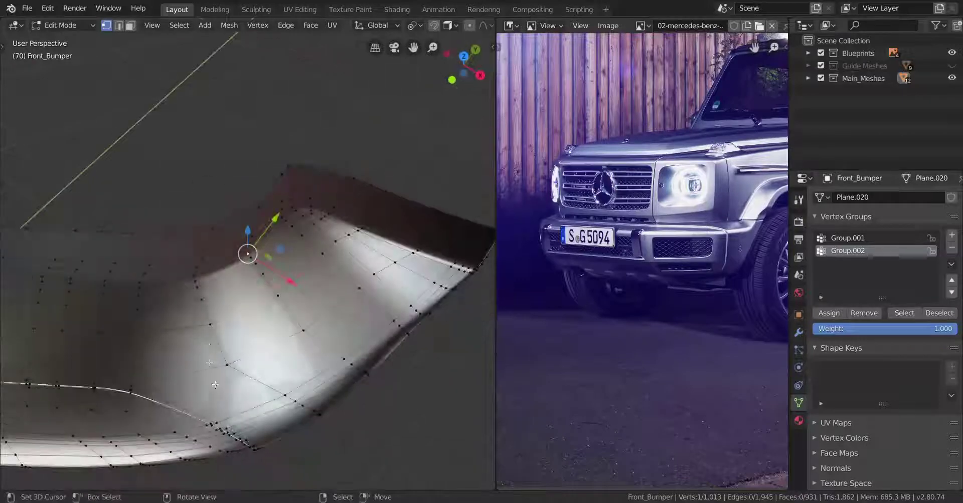
left_click(310, 349)
key("a")
key("a")
middle_click_drag(310, 350, 299, 253)
key("Tab")
middle_click_drag(355, 301, 402, 341)
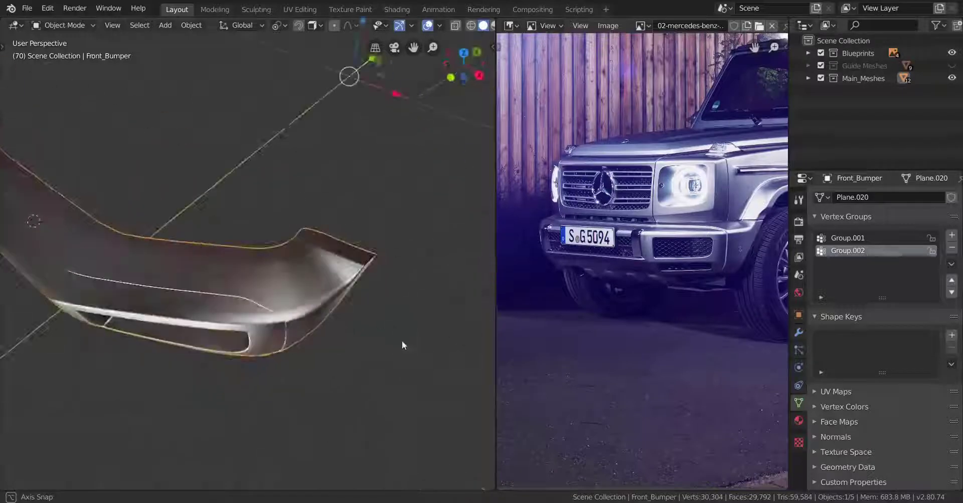
Reveal the hidden body meshes around the bumper and show the scene in wireframe
key("alt+a")
middle_click_drag(311, 351, 323, 297)
middle_click_drag(256, 351, 219, 359)
key("alt+h")
key("alt+a")
scroll(377, 322, "up", 4)
middle_click_drag(377, 321, 311, 339)
key("shift+z")
middle_click_drag(236, 357, 297, 389)
Select the vertex path along the bumper's outer rear end edge and scale it, checking the fit against the fender in Object Mode
left_click(291, 399)
key("Tab")
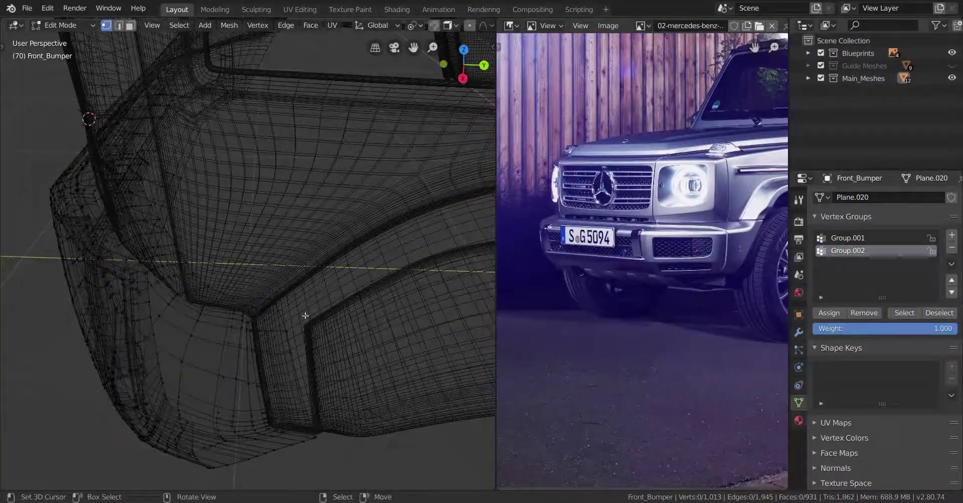
left_click(287, 292)
middle_click_drag(288, 293, 361, 325)
key("KP_Decimal")
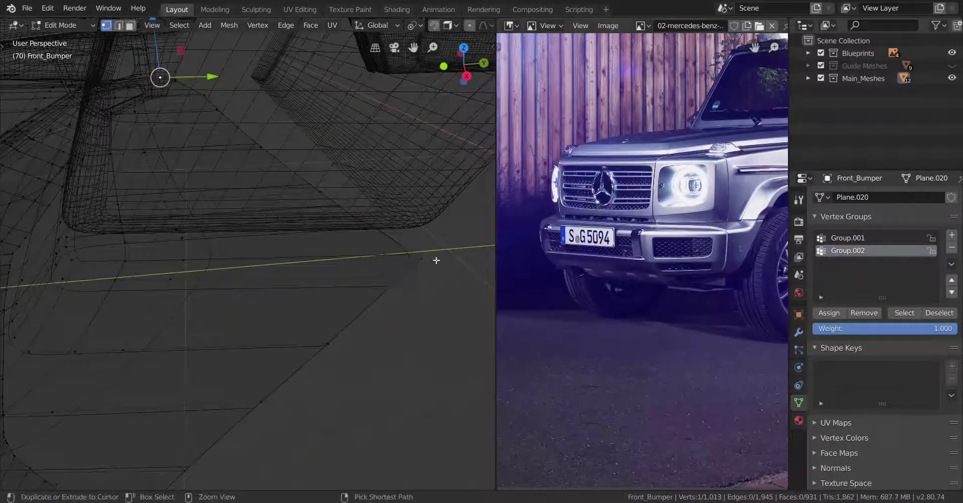
left_click(383, 343, "ctrl")
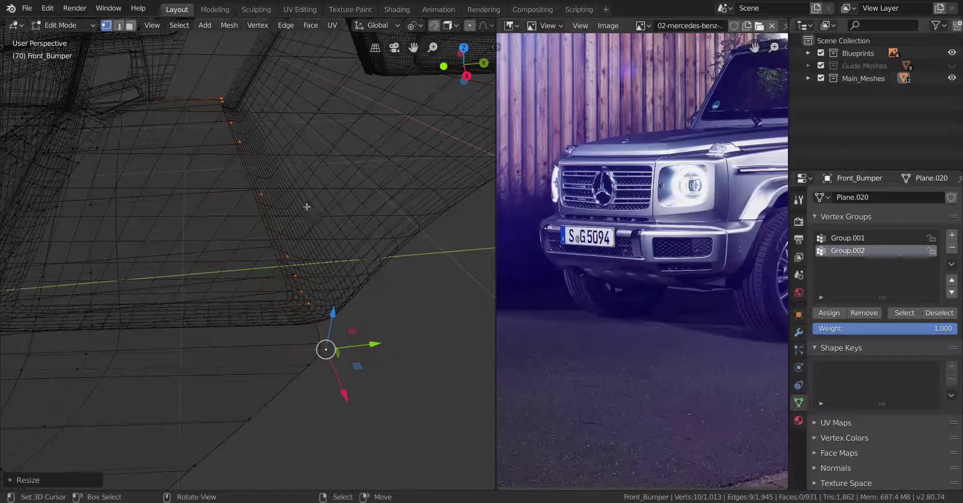
middle_click_drag(306, 207, 315, 288)
key("Tab")
middle_click_drag(248, 252, 289, 267)
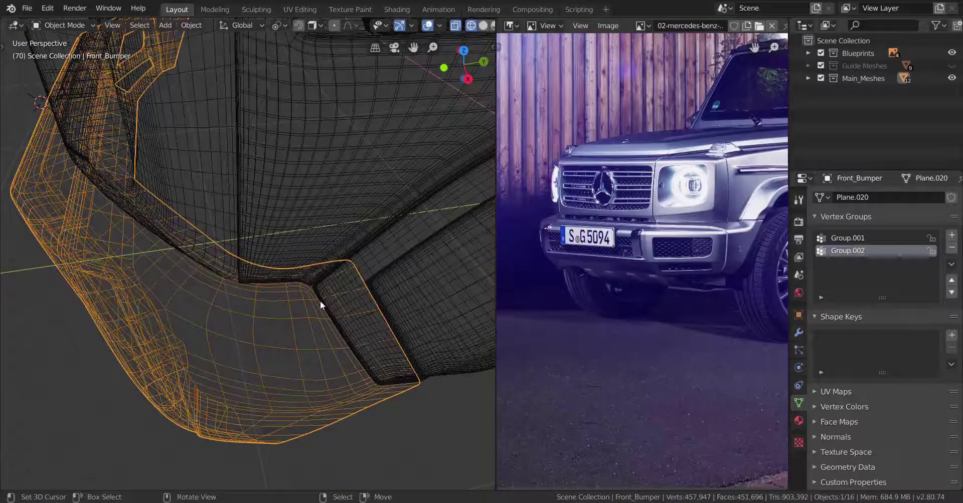
Isolate the bumper in solid shading to examine its rear end, and bring back the rest of the body
key("KP_Divide")
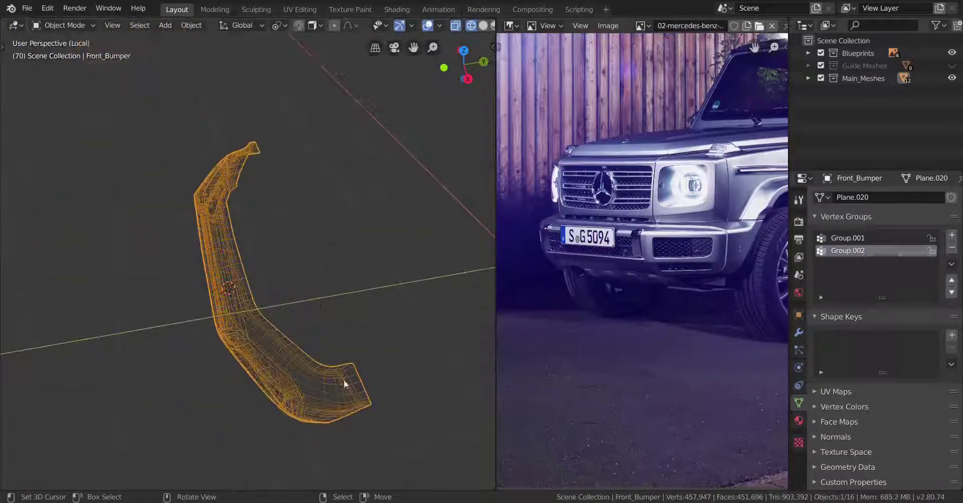
key("shift+z")
scroll(410, 391, "up", 5)
middle_click_drag(380, 361, 409, 368)
key("Tab")
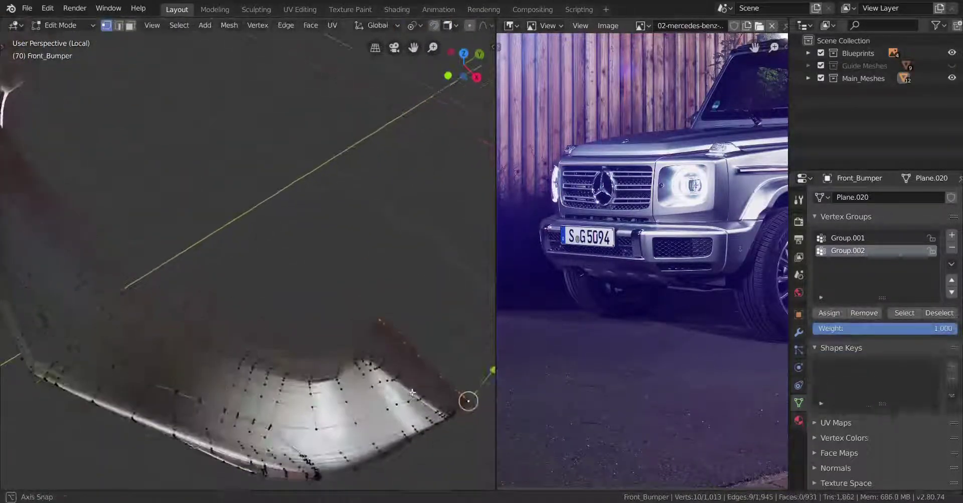
key("Tab")
scroll(396, 396, "down", 5)
key("Tab")
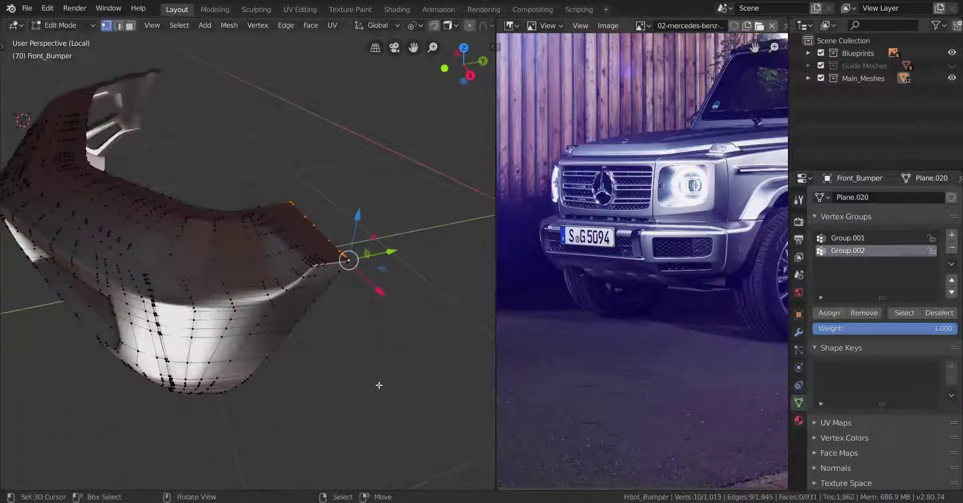
scroll(381, 385, "up", 3)
key("Tab")
key("KP_Divide")
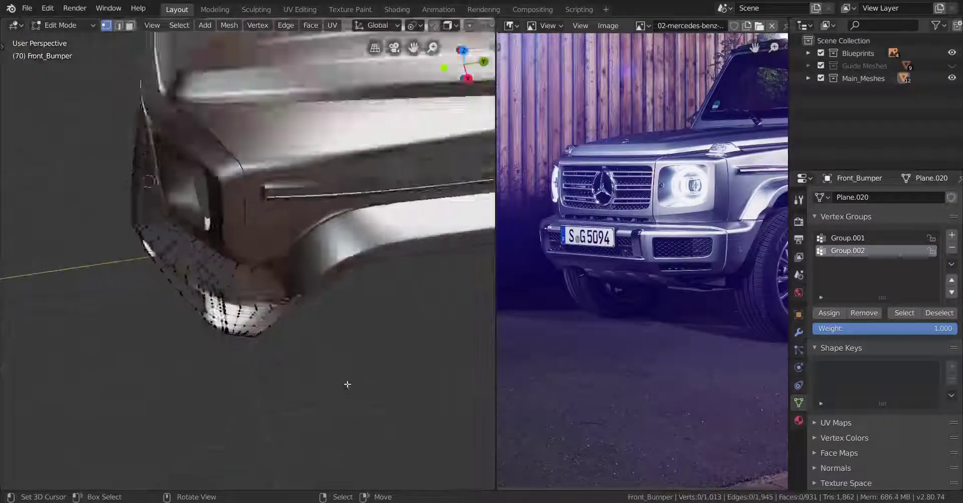
Examine the bumper's mesh and shading together with the body, comparing Edit Mode and Object Mode
middle_click_drag(323, 354, 365, 349)
key("Tab")
scroll(381, 370, "up", 3)
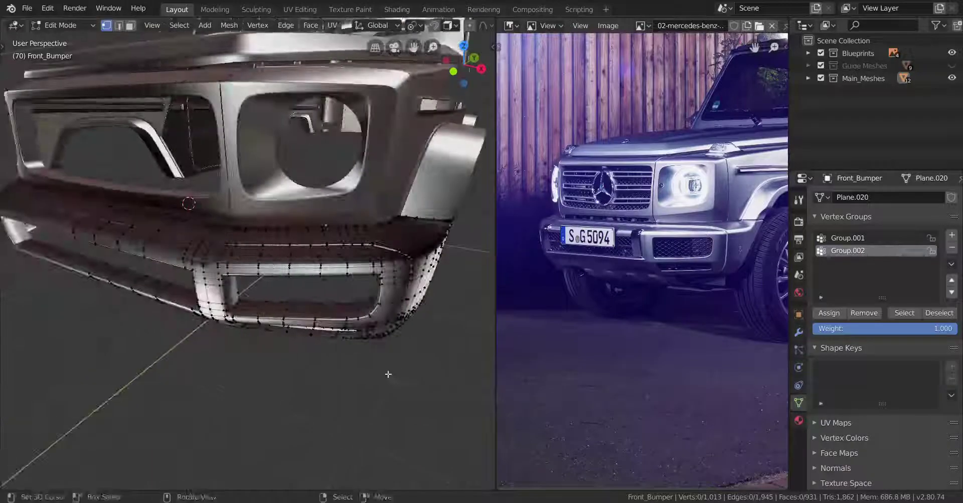
middle_click_drag(382, 383, 363, 331)
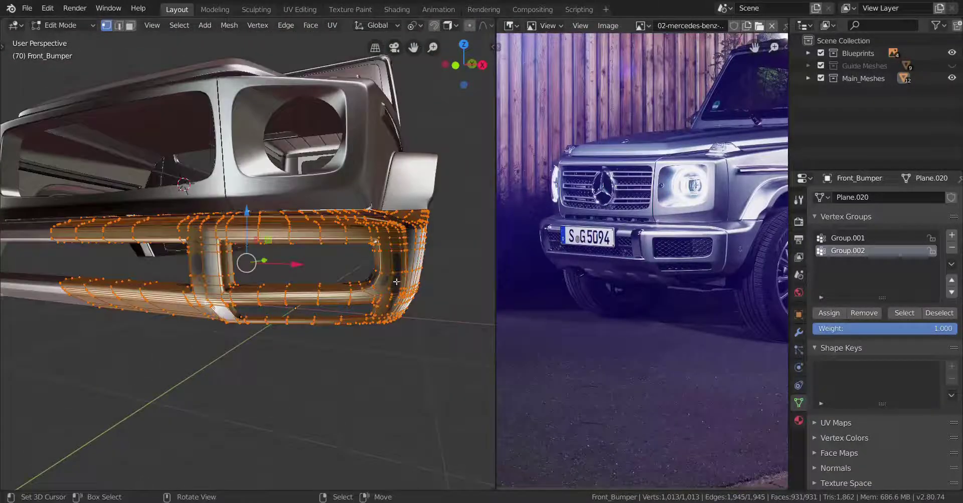
scroll(294, 286, "up", 3)
middle_click_drag(293, 286, 342, 316)
middle_click_drag(321, 273, 315, 331)
key("Tab")
scroll(357, 306, "down", 3)
scroll(357, 306, "up", 4)
key("Tab")
scroll(307, 318, "up", 2)
key("Tab")
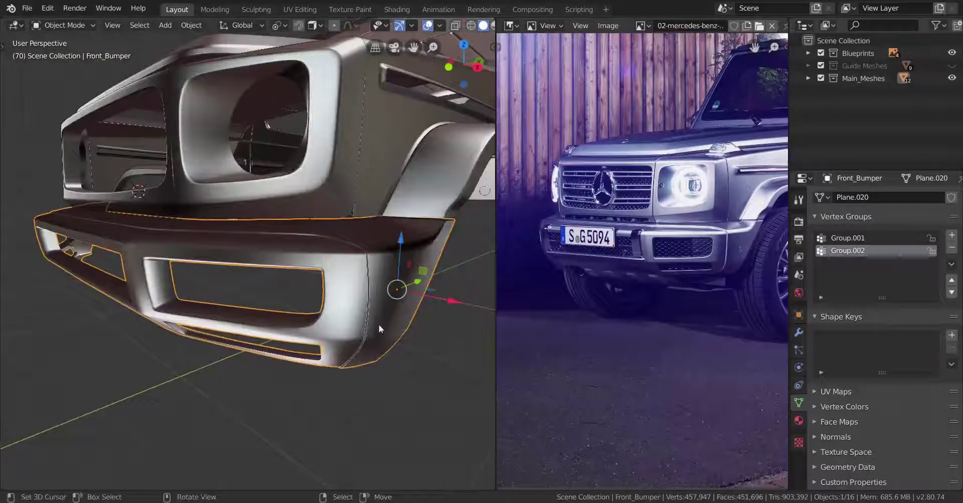
key("Tab")
key("Tab")
scroll(384, 326, "up", 4)
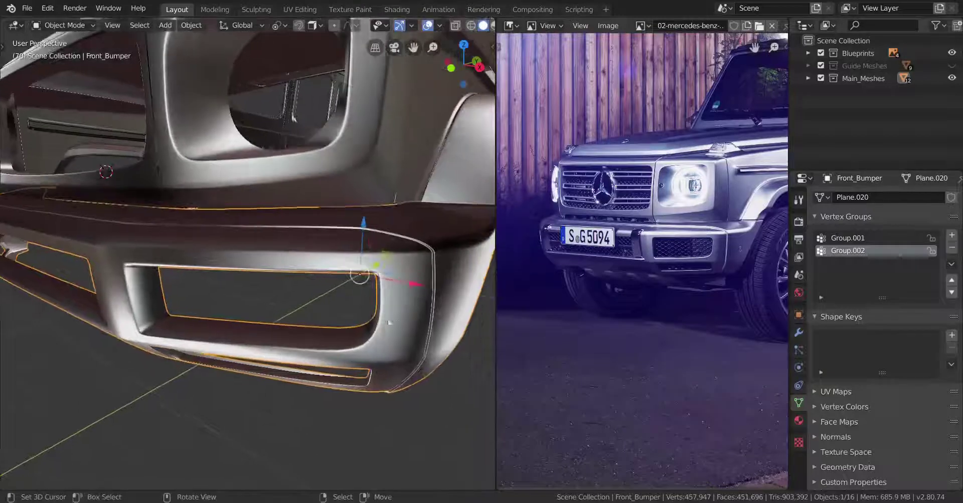
Set the bumper's Subdivision Surface viewport level to 1 and turn off the modifier's viewport display
left_click(798, 332)
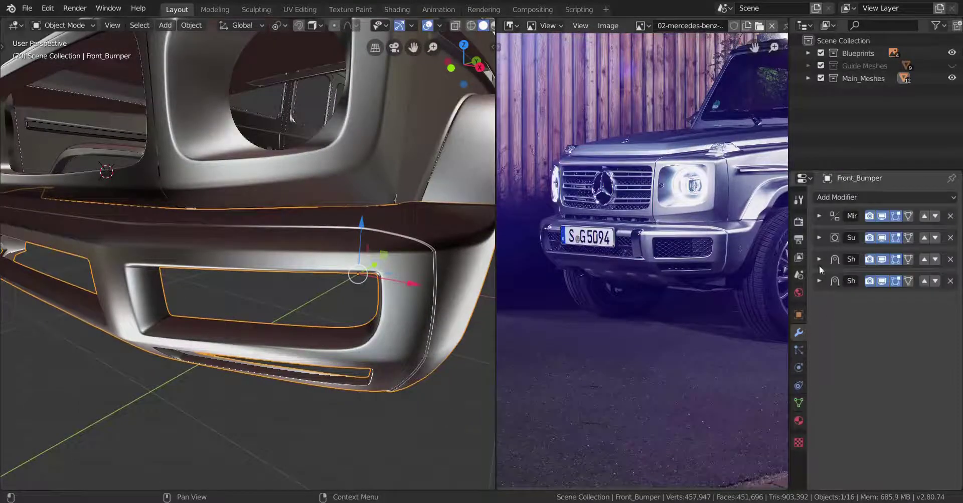
left_click(818, 239)
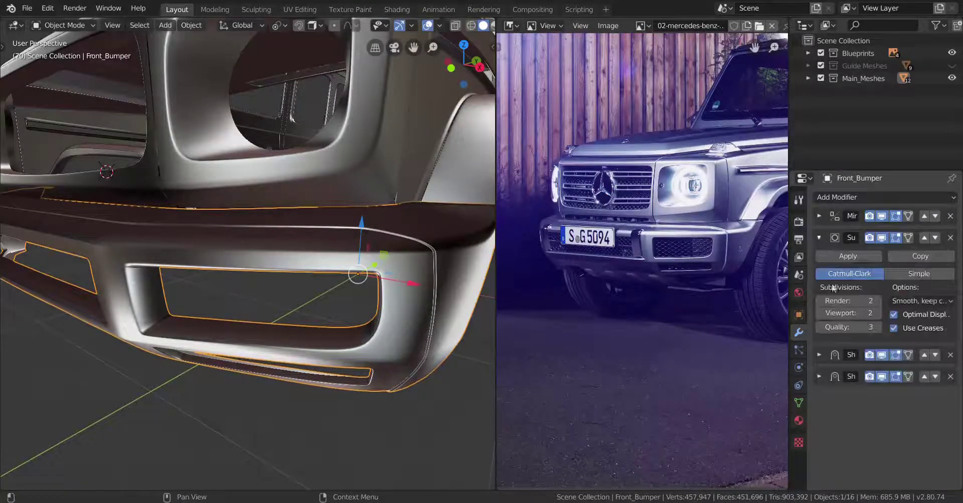
left_click(820, 312)
mouse_move(451, 321)
middle_mouse_down()
mouse_move(386, 321)
mouse_move(443, 317)
middle_mouse_up()
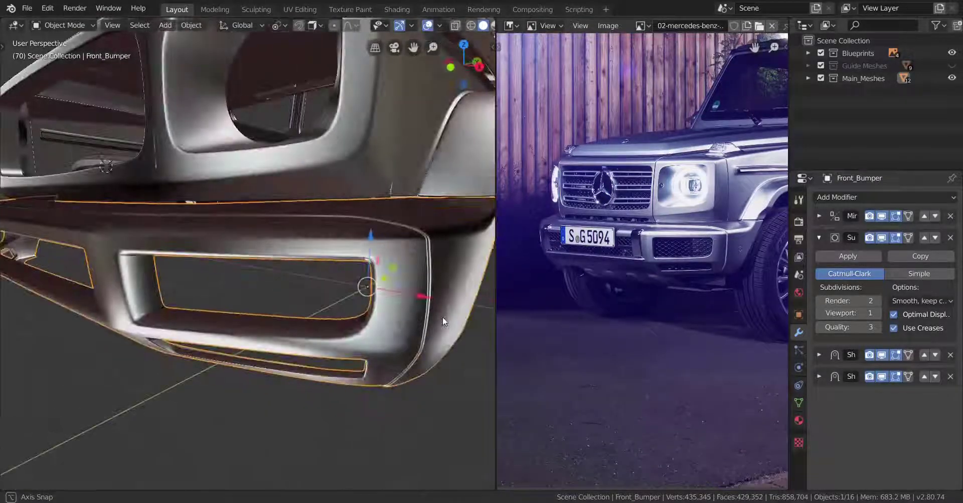
left_click(881, 238)
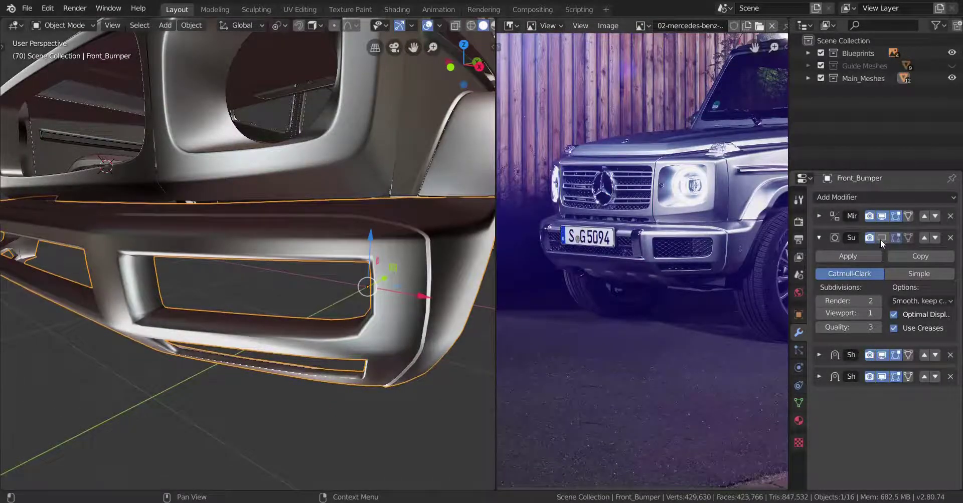
middle_click_drag(401, 304, 280, 294)
Try to dissolve the edge path across the bumper's top above the vertical bar beside the side opening
key("Tab")
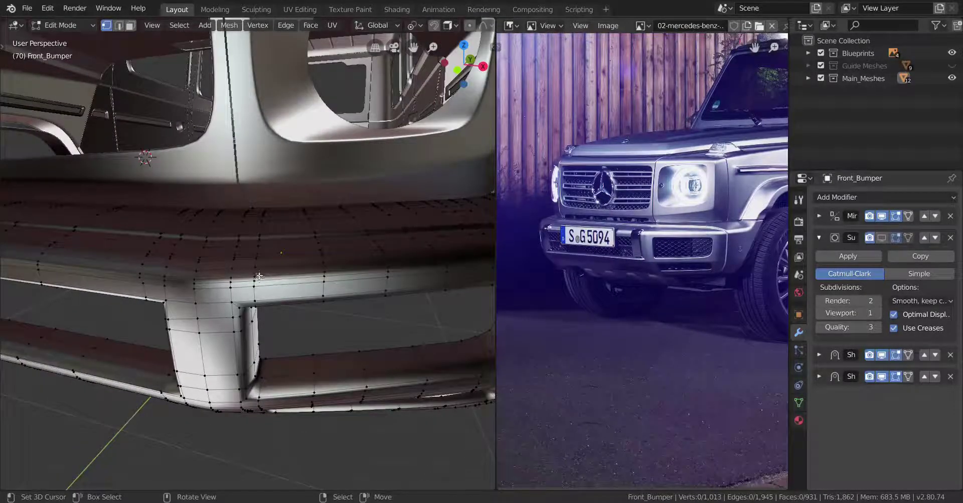
key("x")
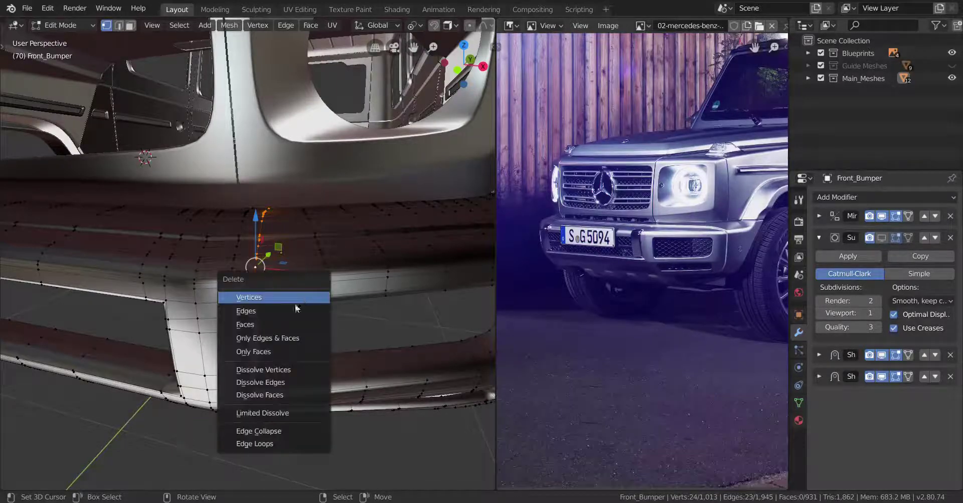
left_click(285, 382)
middle_click_drag(285, 382, 253, 291)
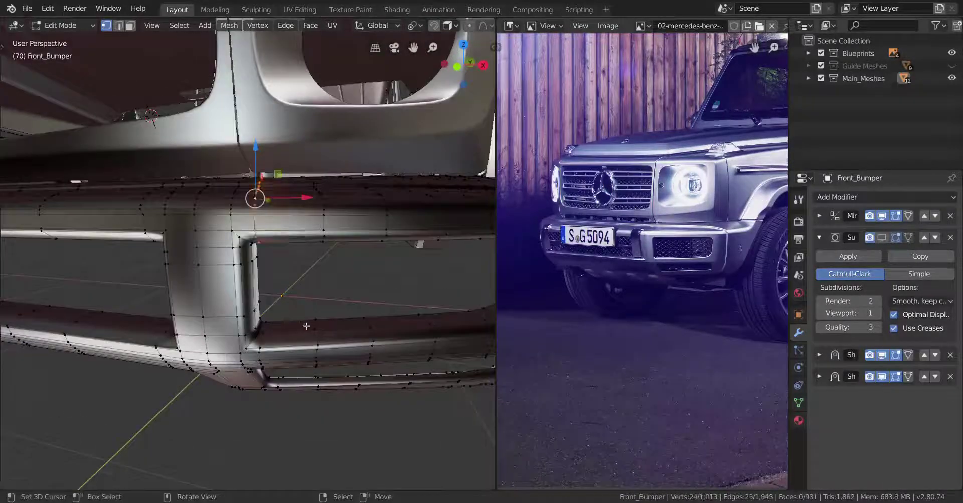
scroll(330, 309, "down", 5)
scroll(303, 318, "up", 4)
key("alt+a")
middle_click_drag(328, 339, 331, 301, "shift")
Restore the bumper's Subdivision Surface viewport level to 2 in Object Mode and examine the whole body with the bumper deselected
key("Tab")
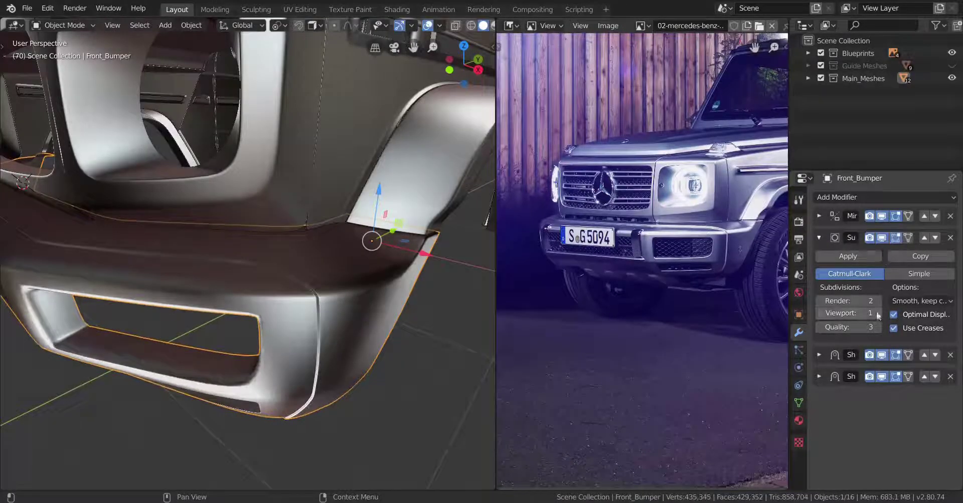
scroll(233, 316, "down", 4)
middle_click_drag(233, 316, 222, 292)
left_click(215, 295)
scroll(291, 310, "down", 4)
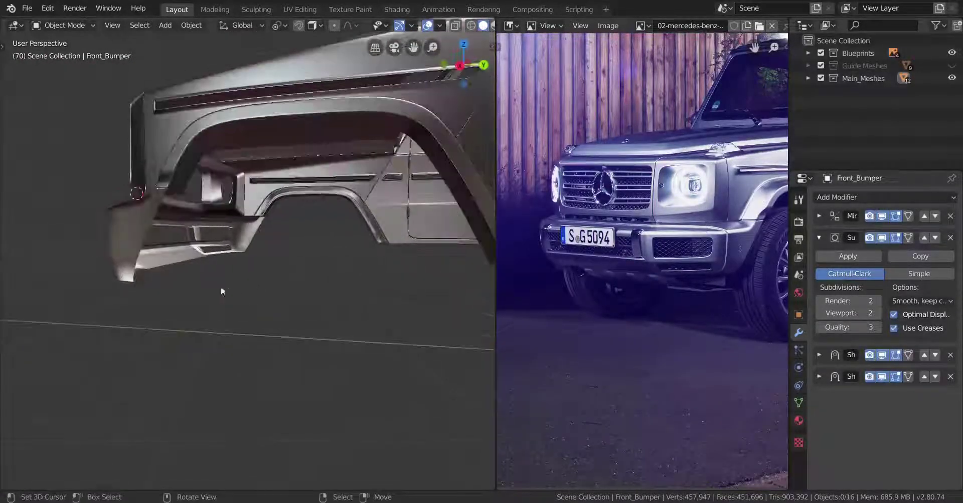
scroll(178, 264, "down", 4)
middle_click_drag(178, 264, 296, 296)
scroll(306, 297, "up", 3)
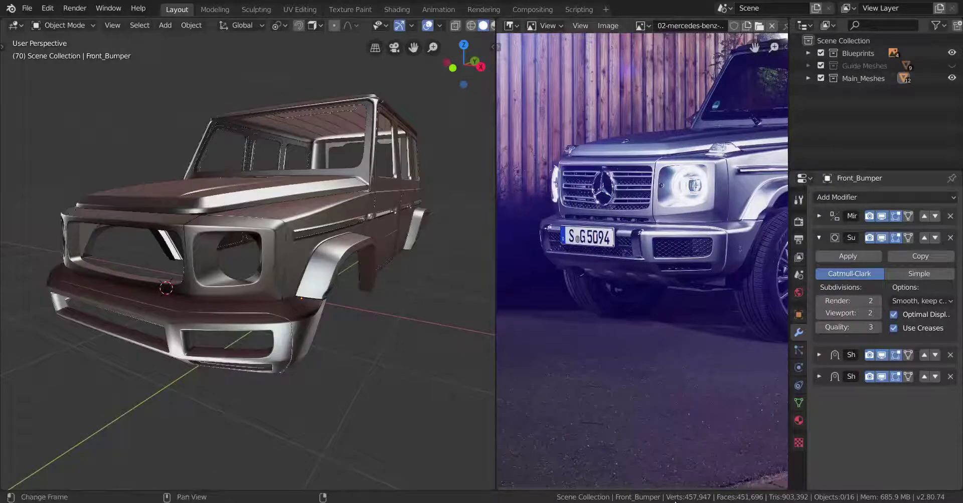
middle_click_drag(241, 365, 271, 375)
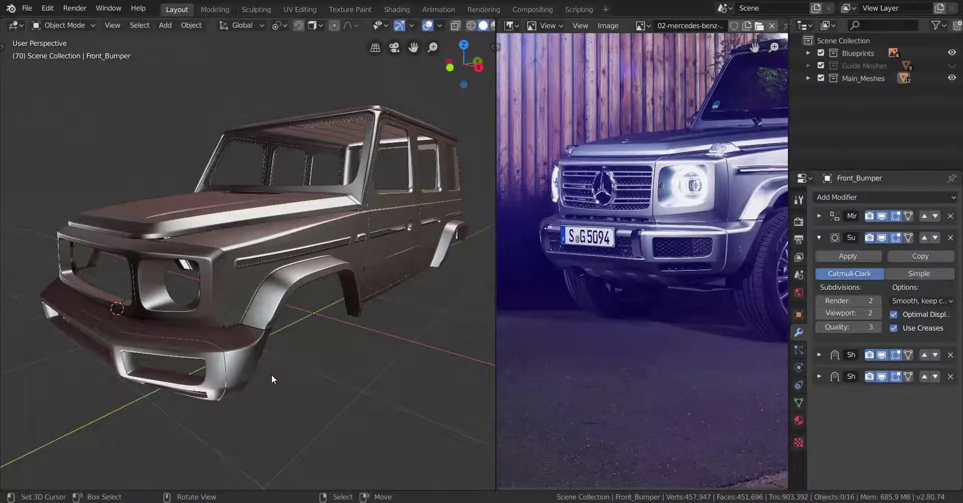